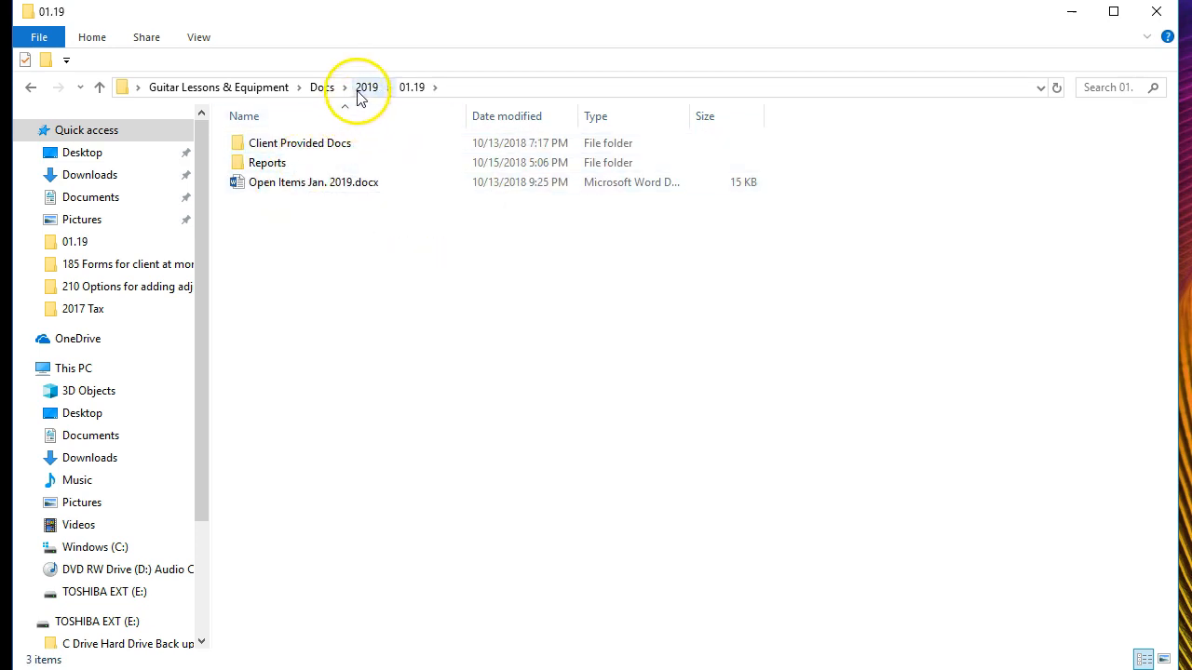
Step: Browse to the 02.19 folder under 2019 and locate the Open Items Feb. 2019 document
click(363, 90)
double_click(300, 162)
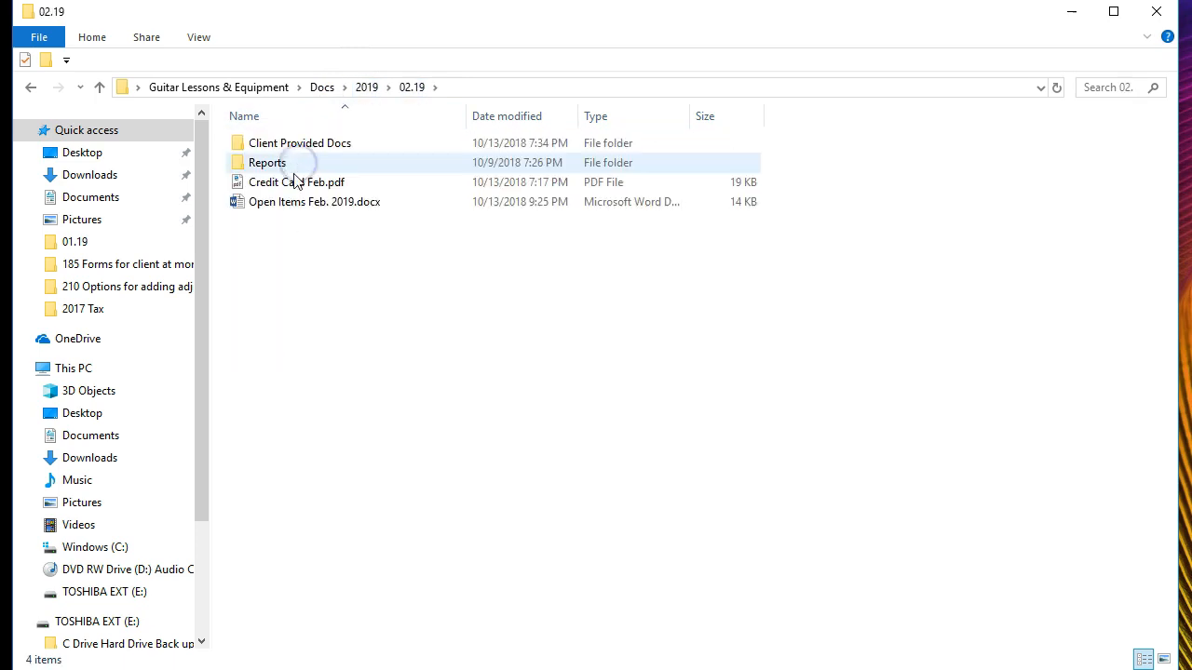
click(286, 211)
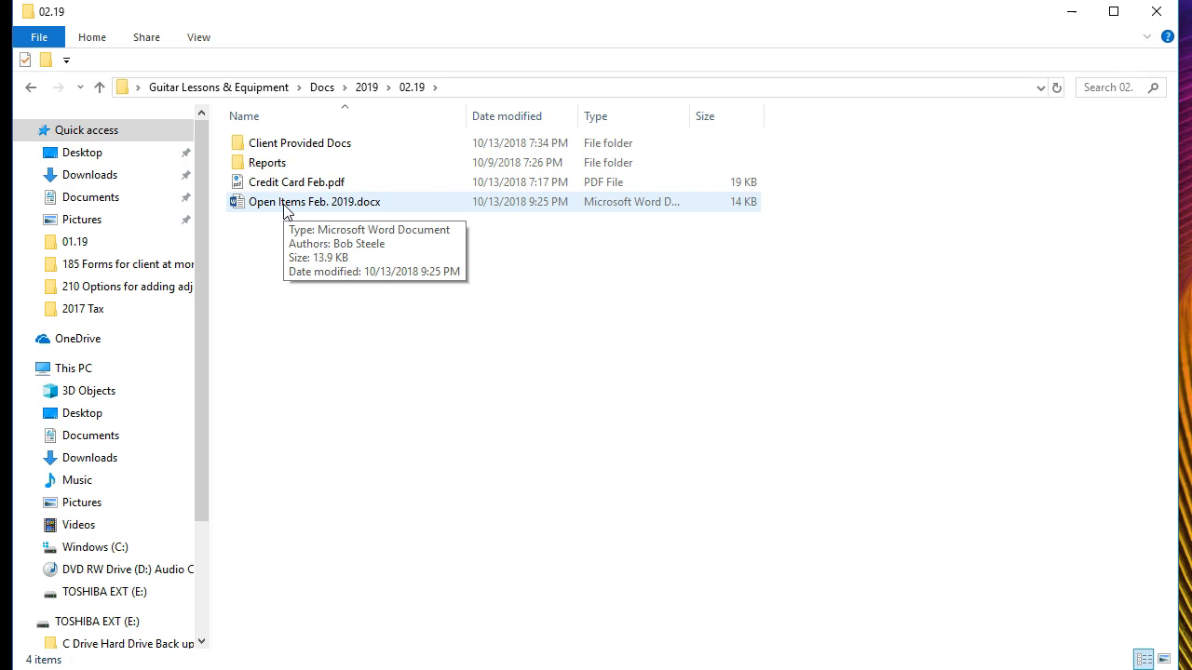
Step: Browse from Docs up to the Guitar Lessons & Equipment folder and open QB 3 inside QuickBooks Data File
click(324, 90)
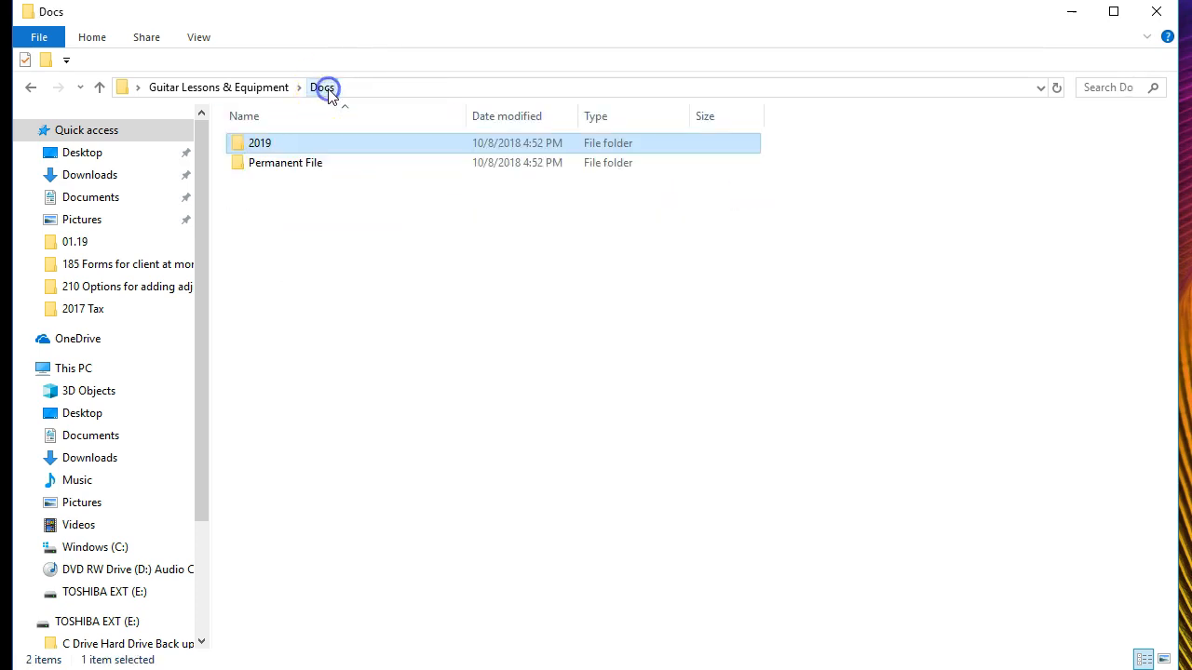
click(265, 89)
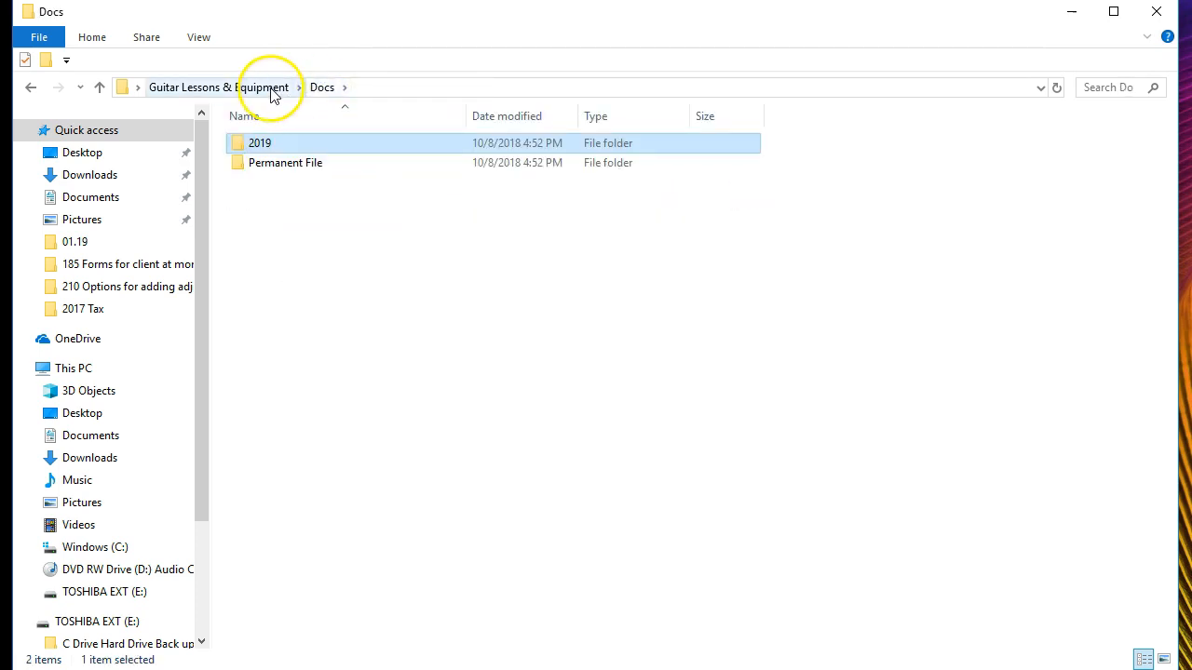
drag(241, 137, 251, 179)
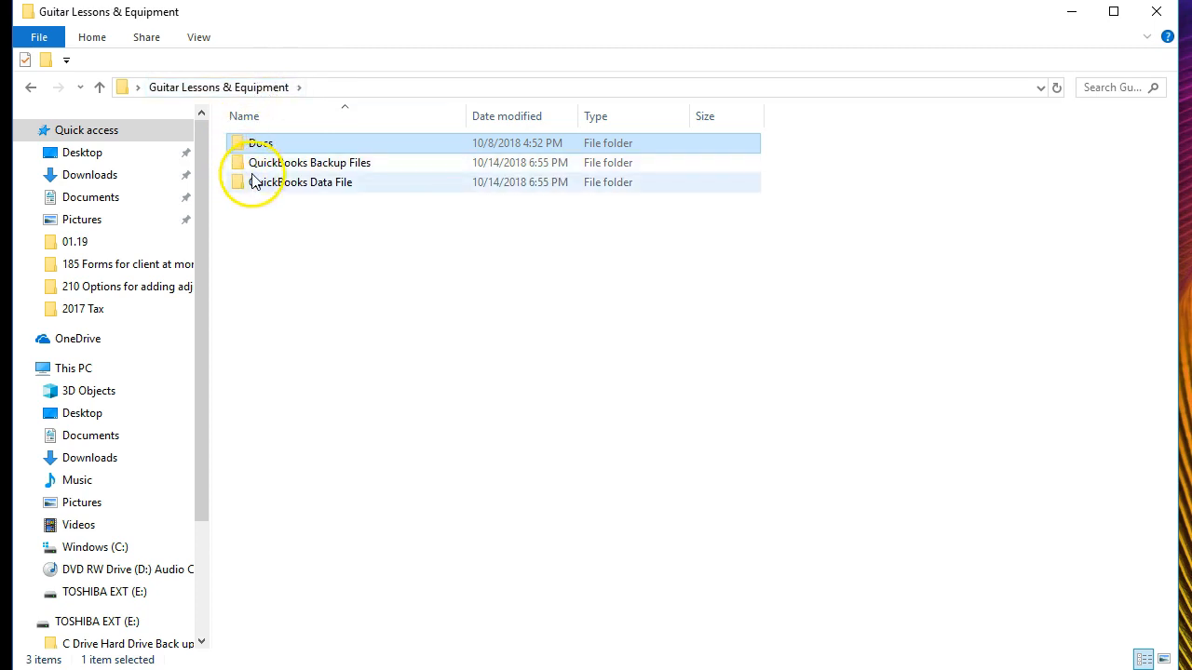
double_click(265, 182)
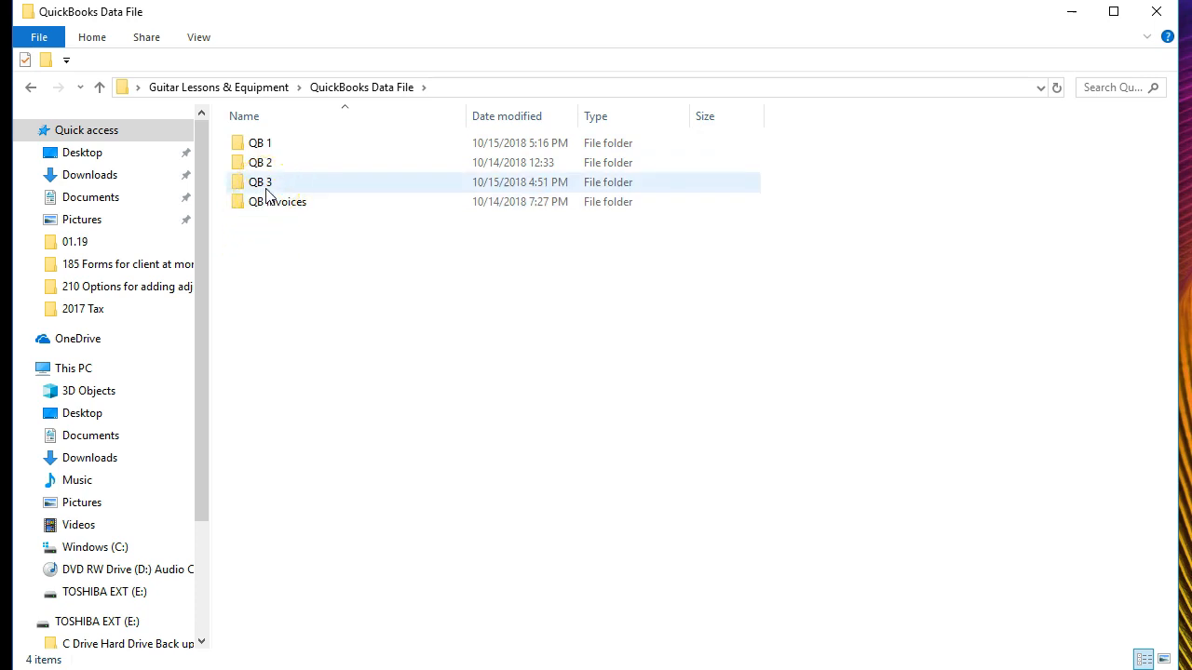
double_click(263, 184)
click(260, 226)
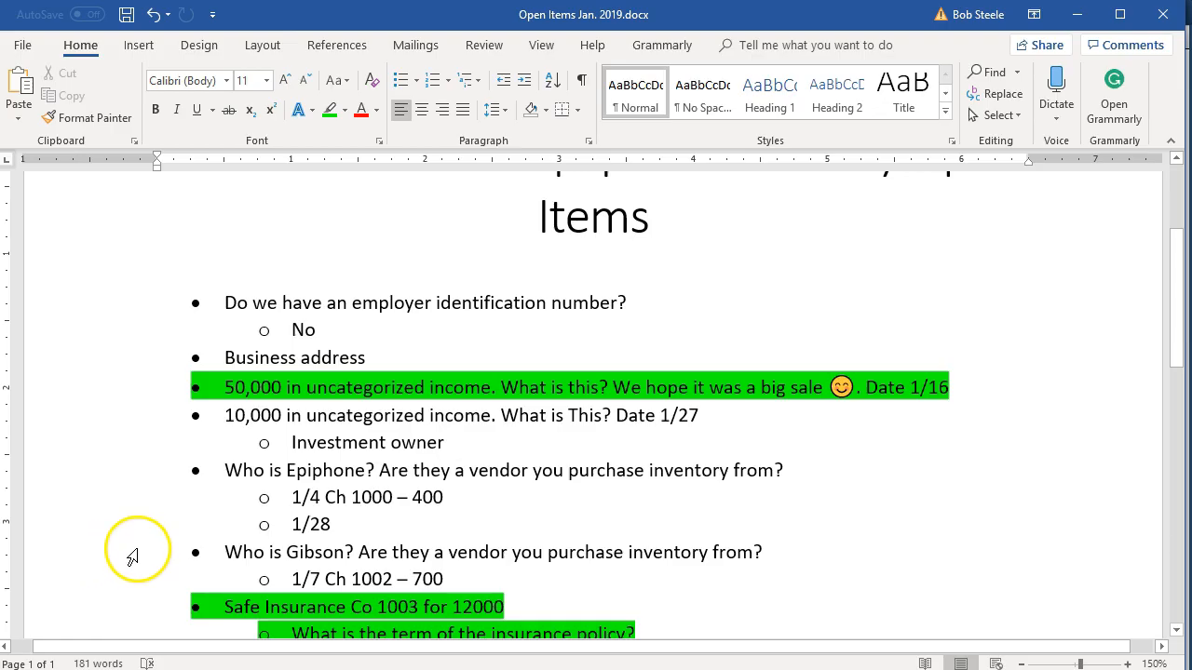
Step: Review the start of the January open items list, then switch to QuickBooks and open the Balance Sheet Standard report
scroll(133, 554, up, 2)
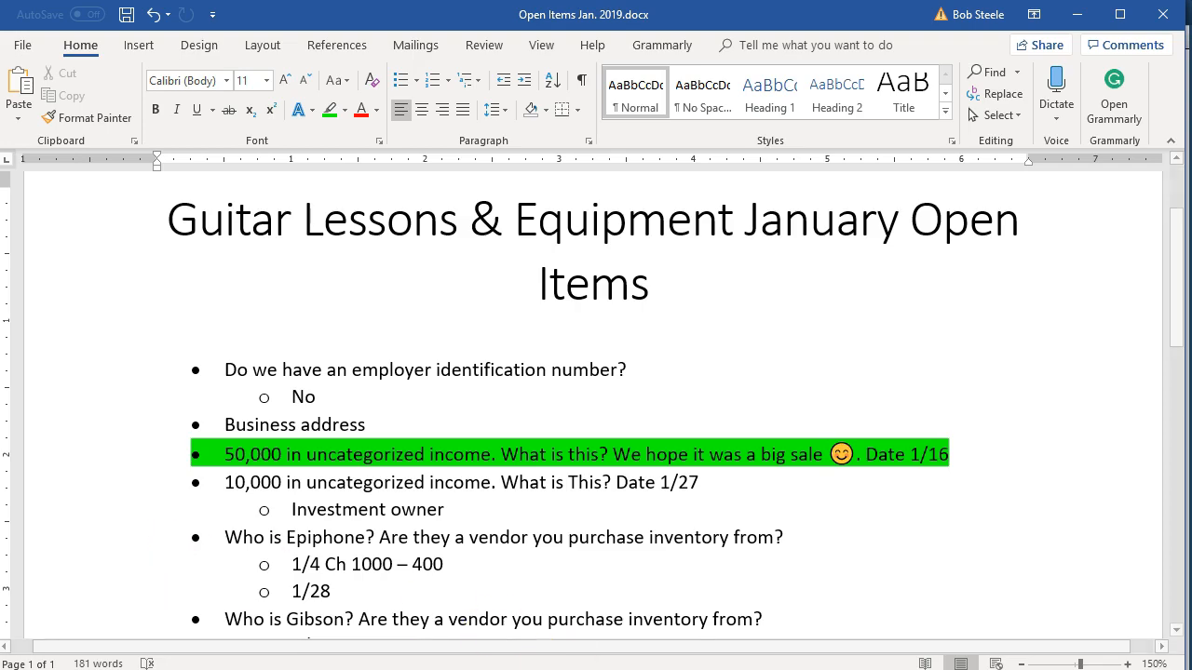
click(447, 669)
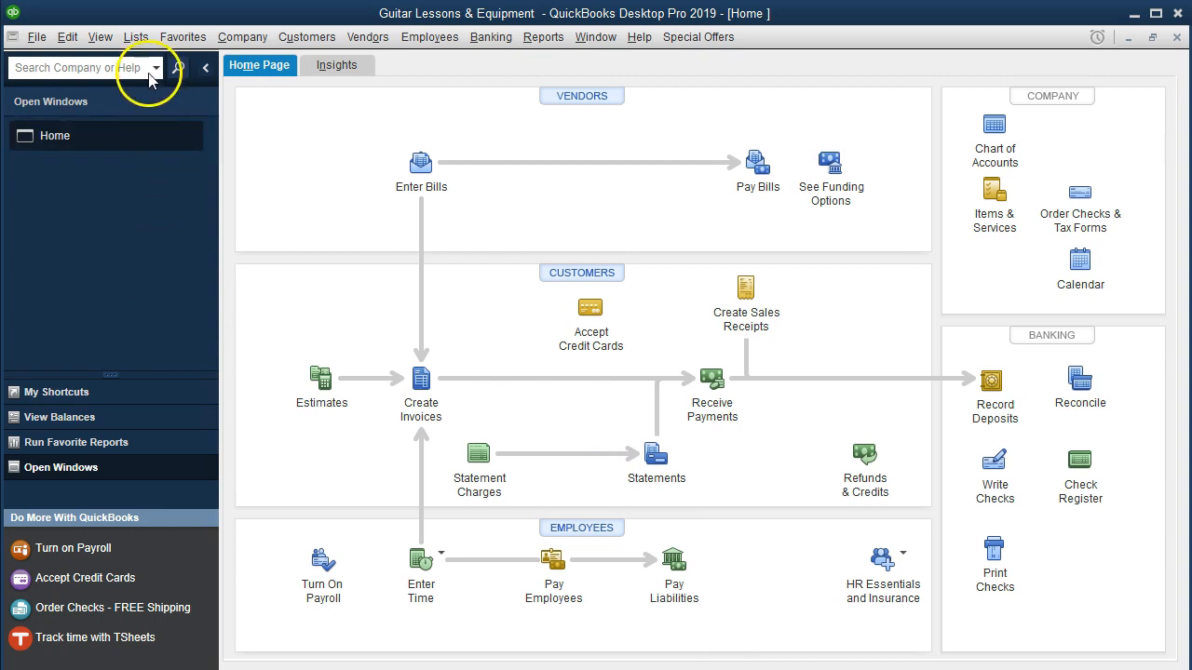
click(104, 39)
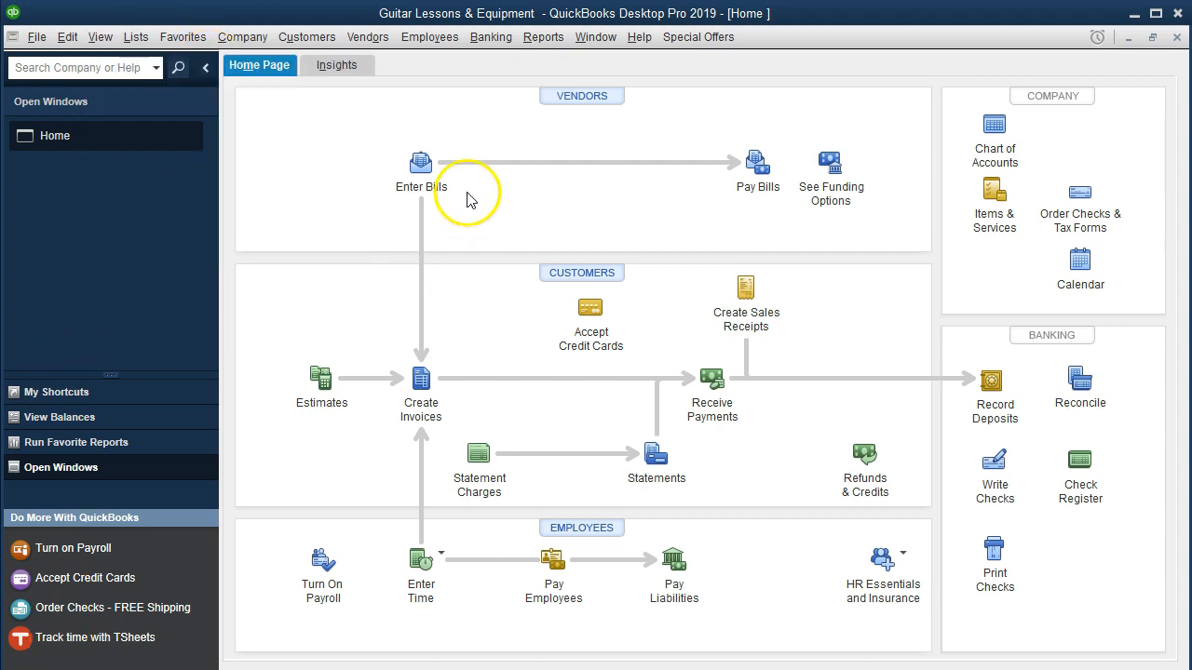
click(552, 46)
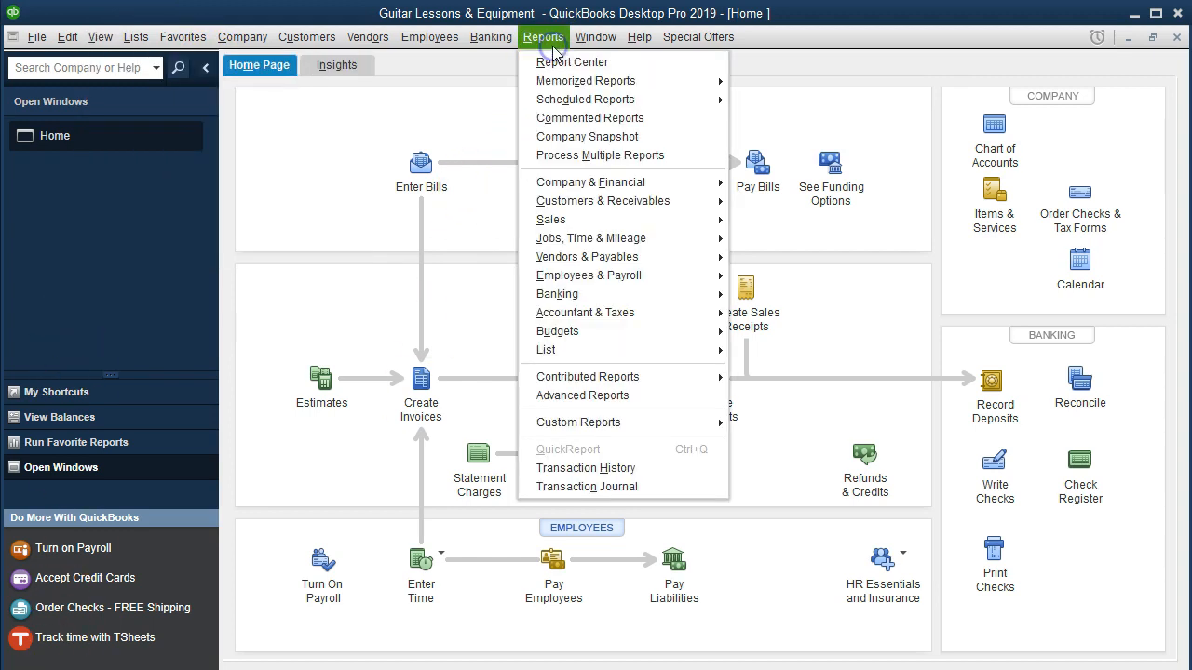
mouse_move(649, 185)
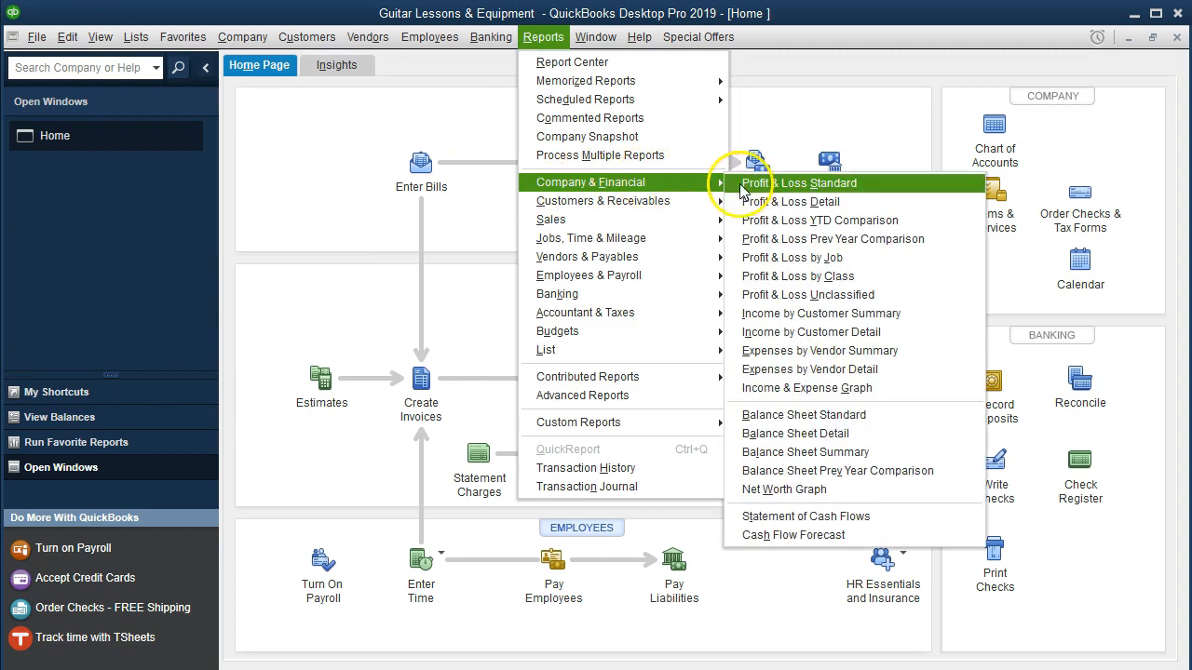
click(852, 415)
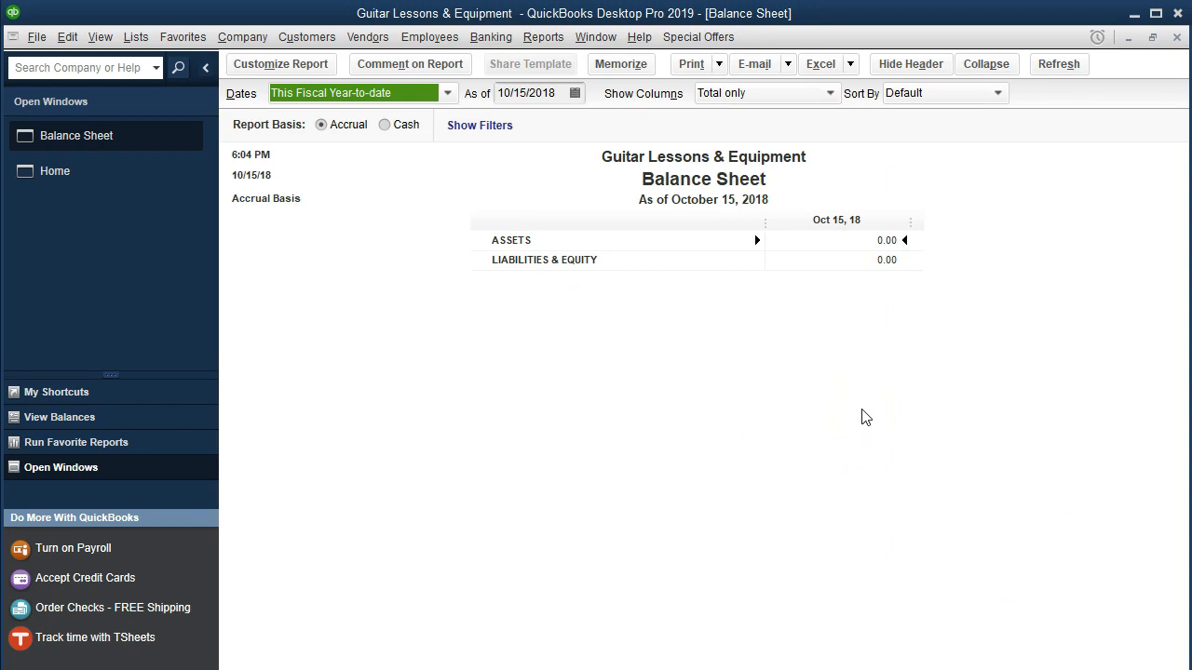
Step: Customize the Balance Sheet to cover 01/01/2019 to 02/28/2019
click(319, 61)
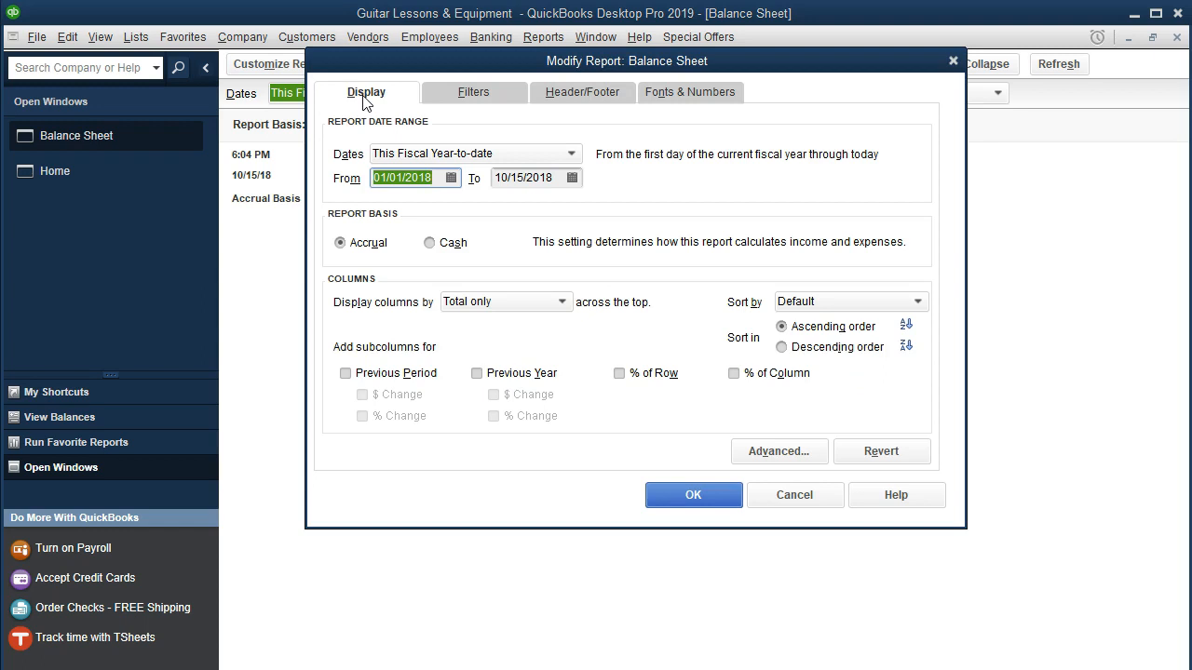
text(010119)
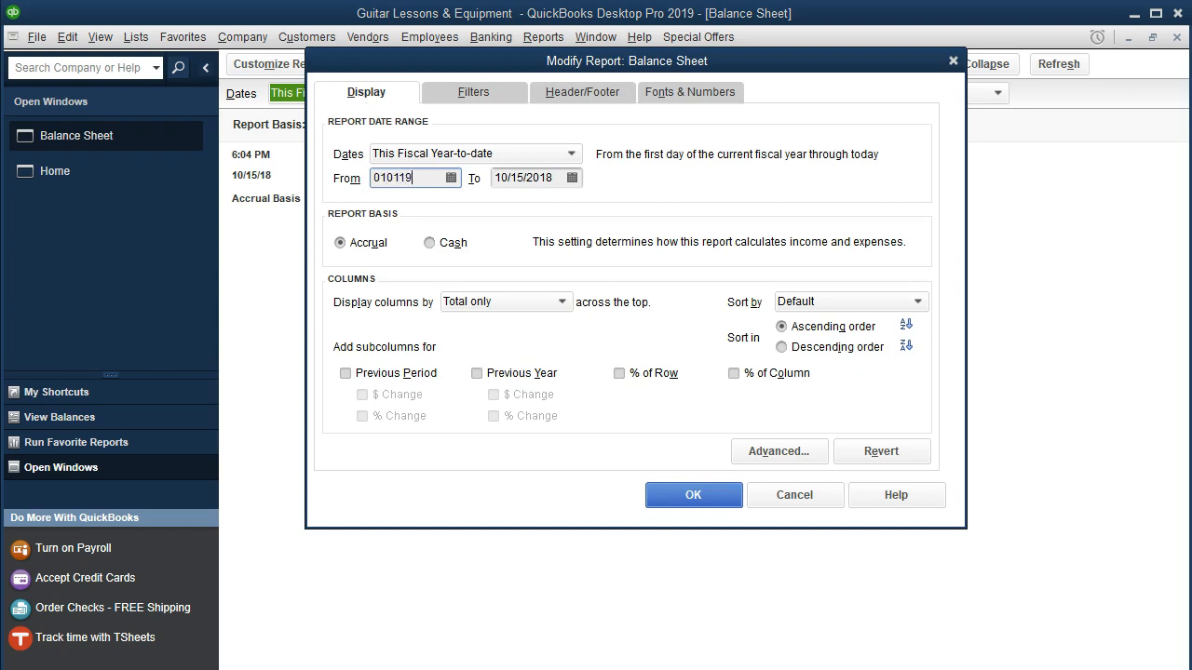
key(Tab)
text(02/28/2019)
key(Tab)
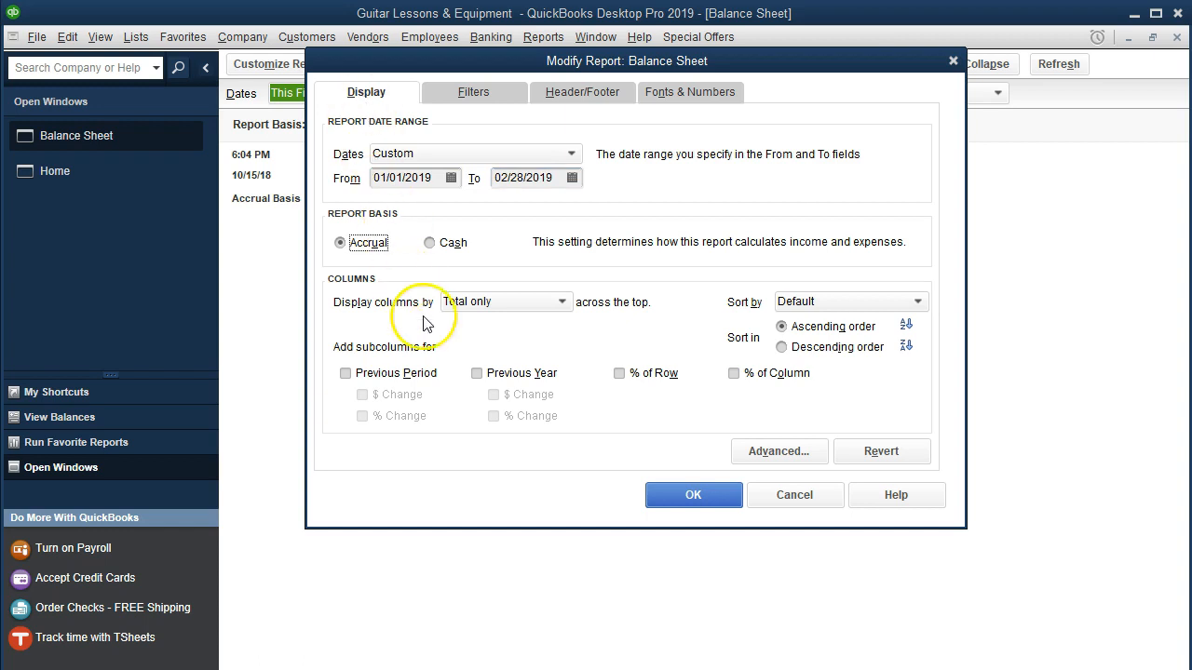
click(689, 493)
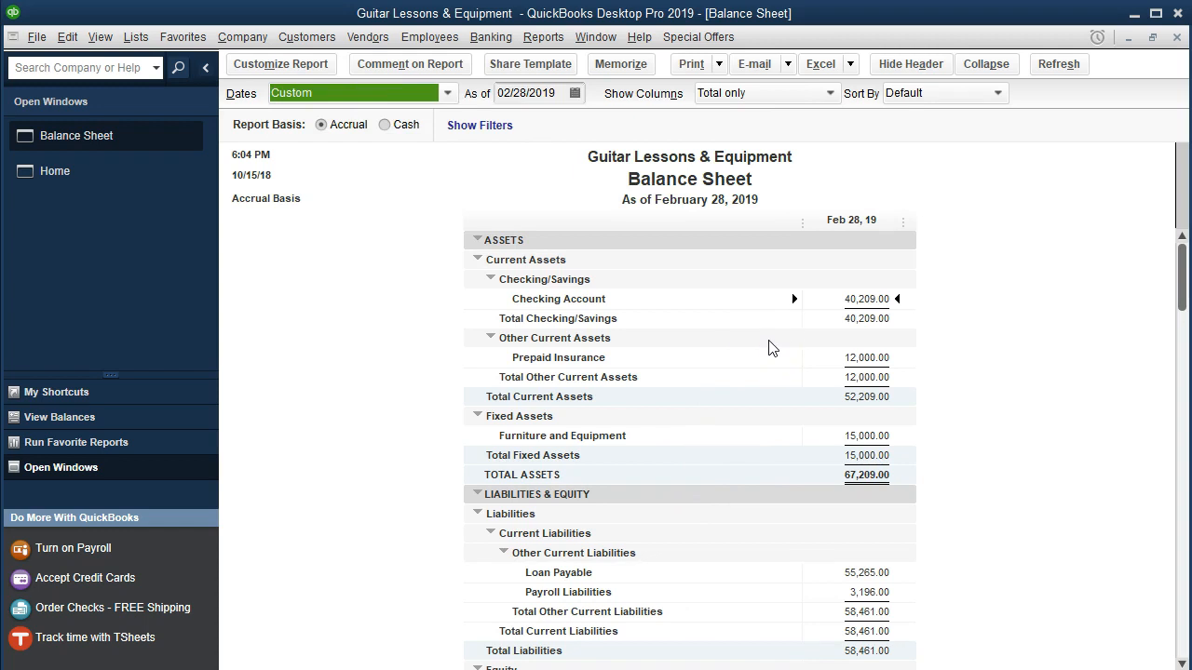
Step: Run a Profit & Loss Standard report for 01/01/2019 to 02/28/2019 and check its uncategorized income and expense lines
click(547, 40)
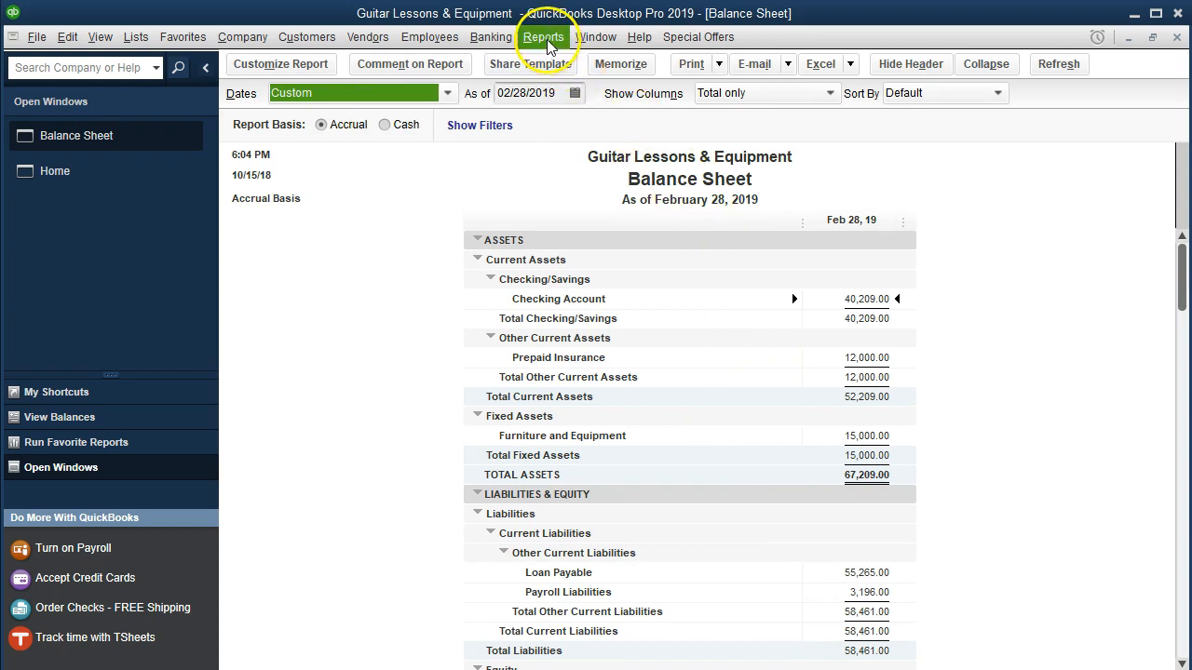
mouse_move(618, 184)
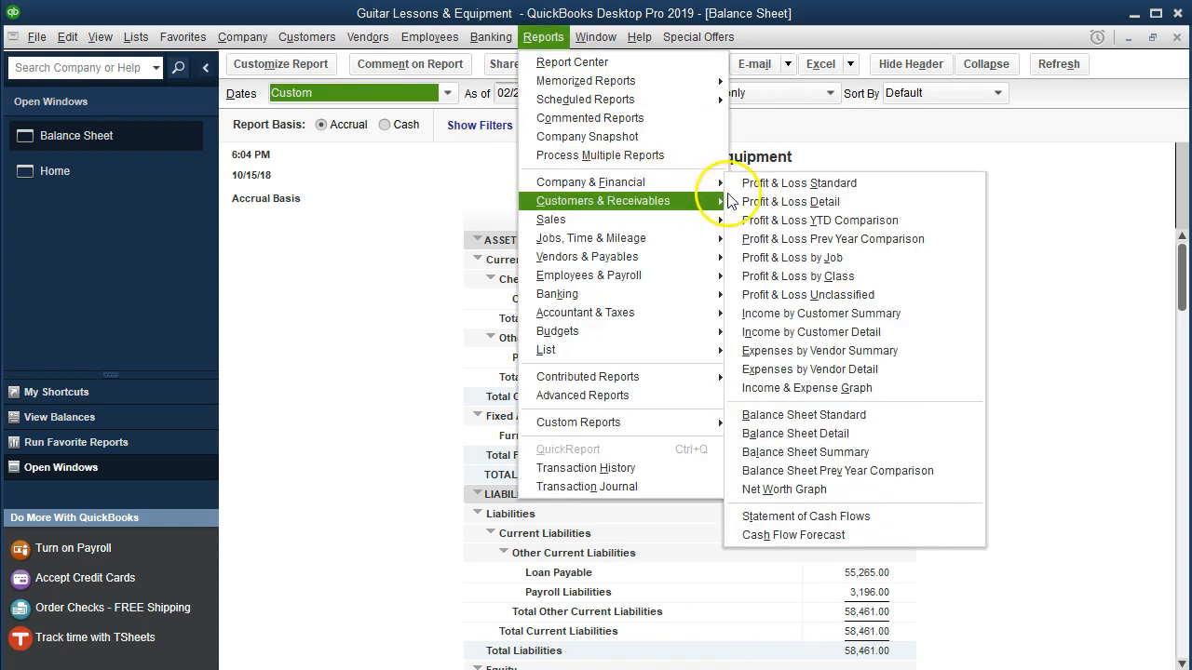
click(871, 185)
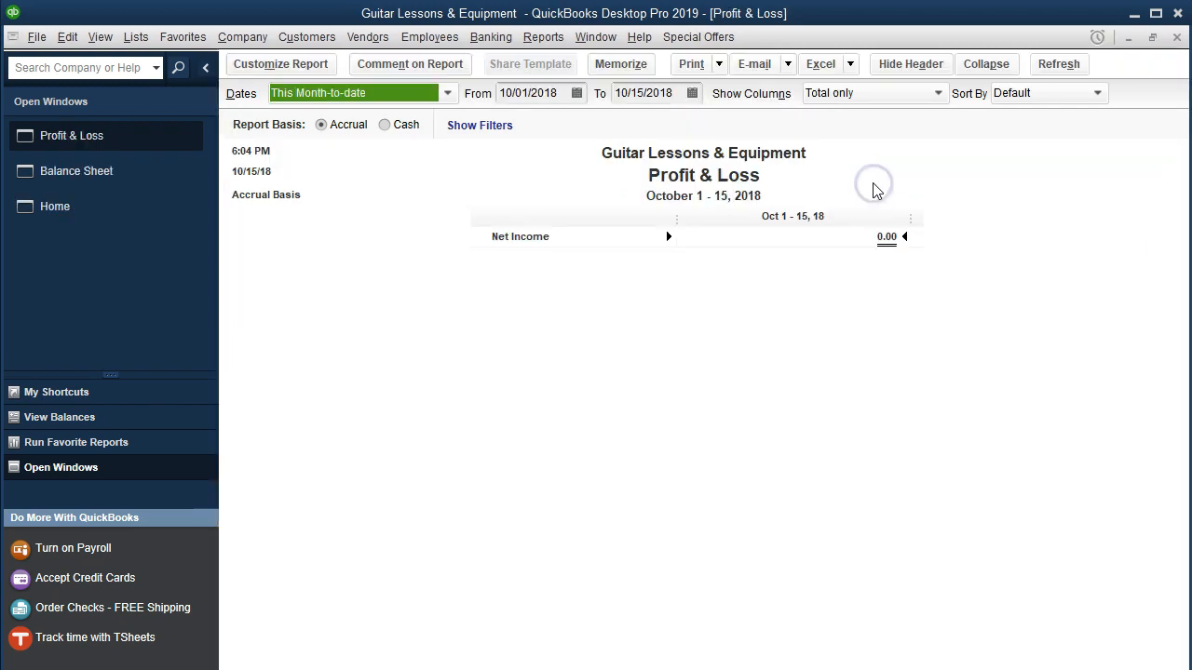
text(01/01/19)
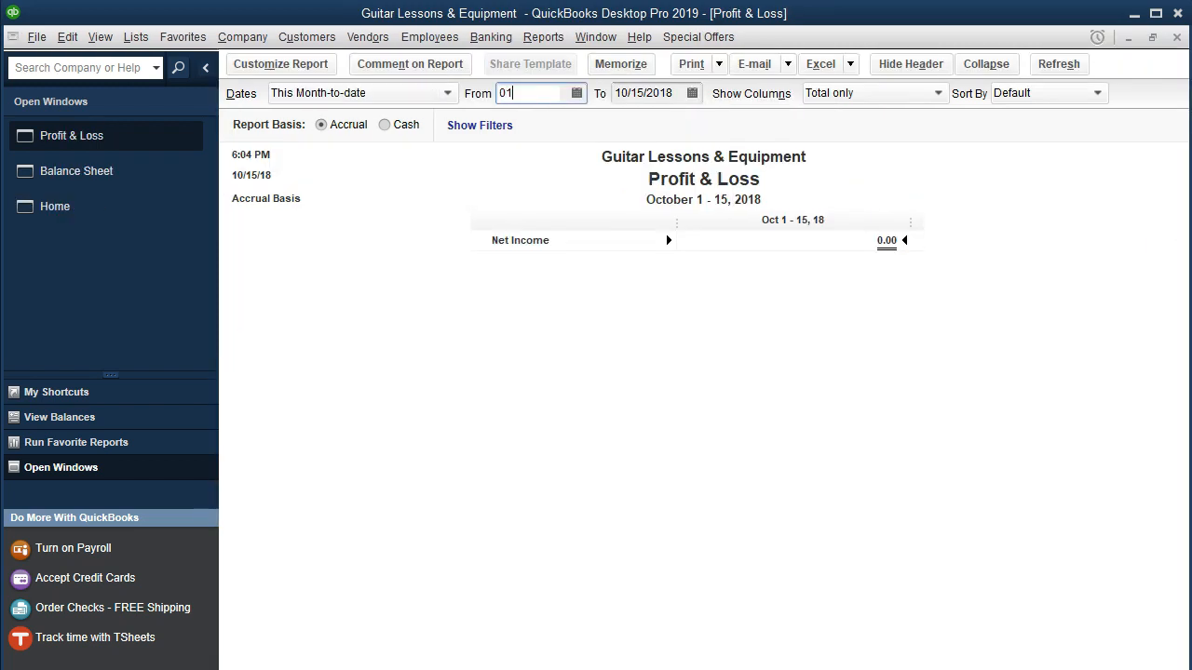
key(Tab)
text(02/28/19)
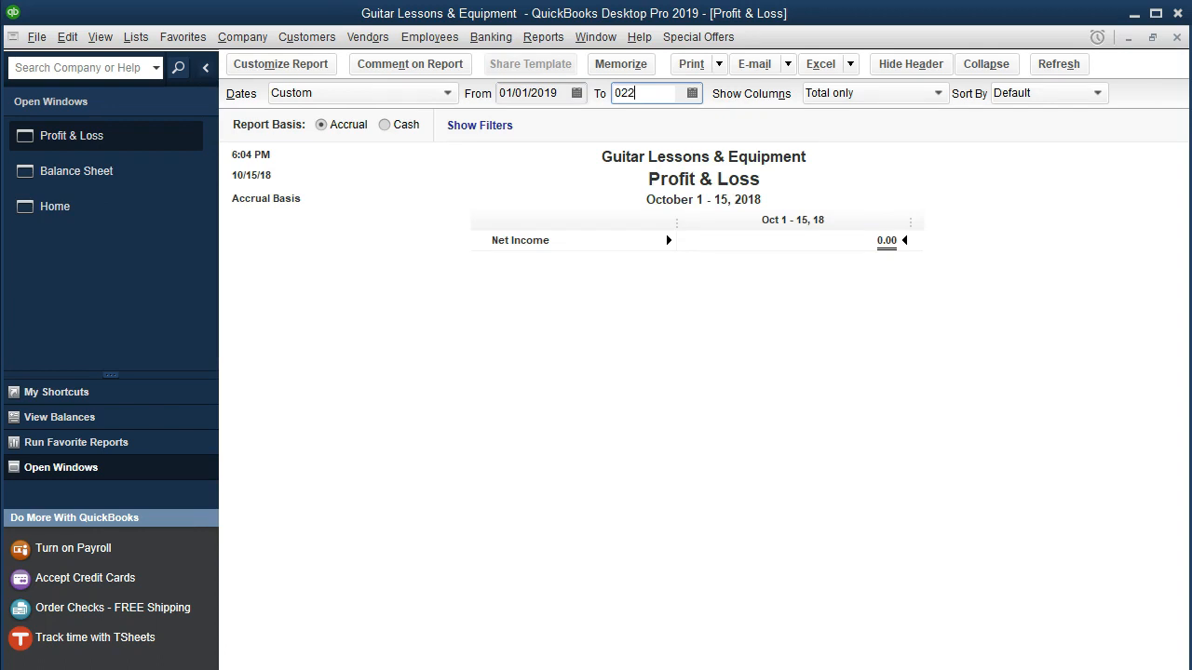
key(Tab)
click(889, 228)
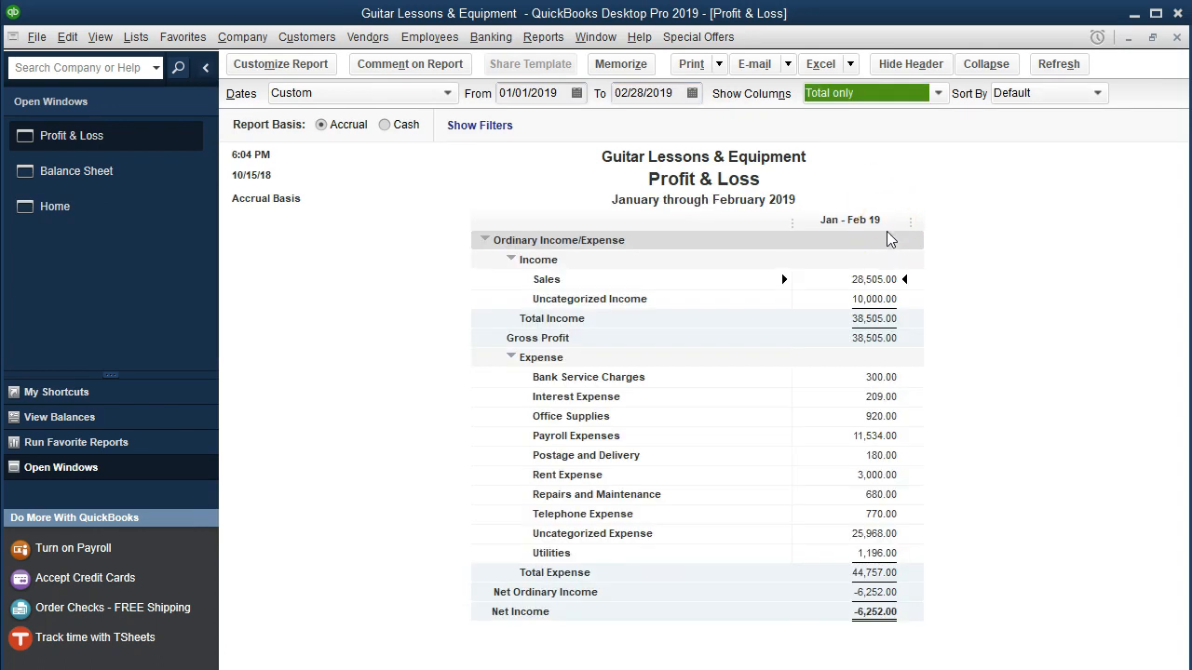
click(849, 298)
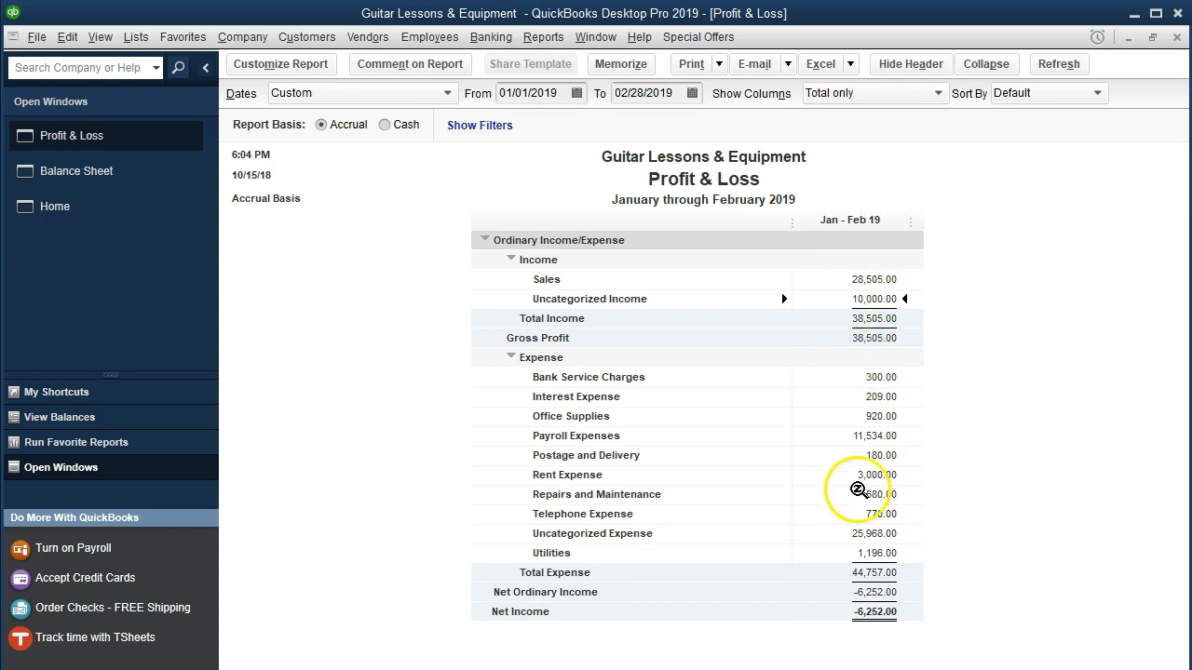
click(848, 534)
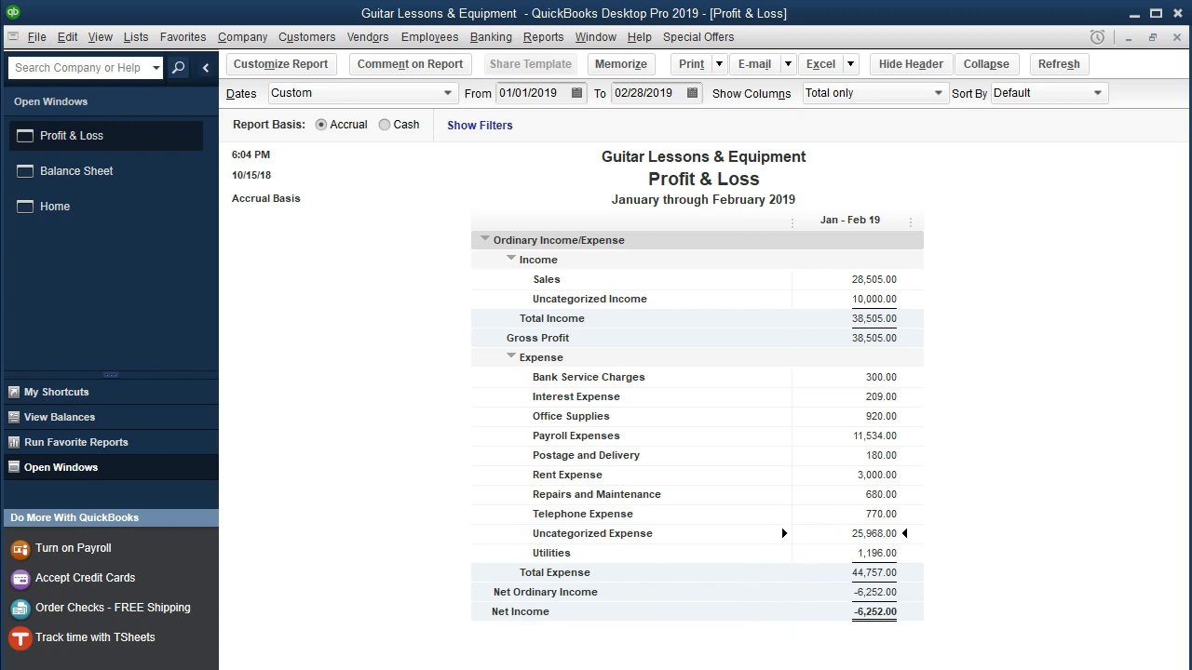
Step: Switch to the Open Items Jan. 2019 document in Word and strike through the employer identification number question, its answer and Business address
click(525, 669)
click(425, 666)
scroll(412, 507, down, 1)
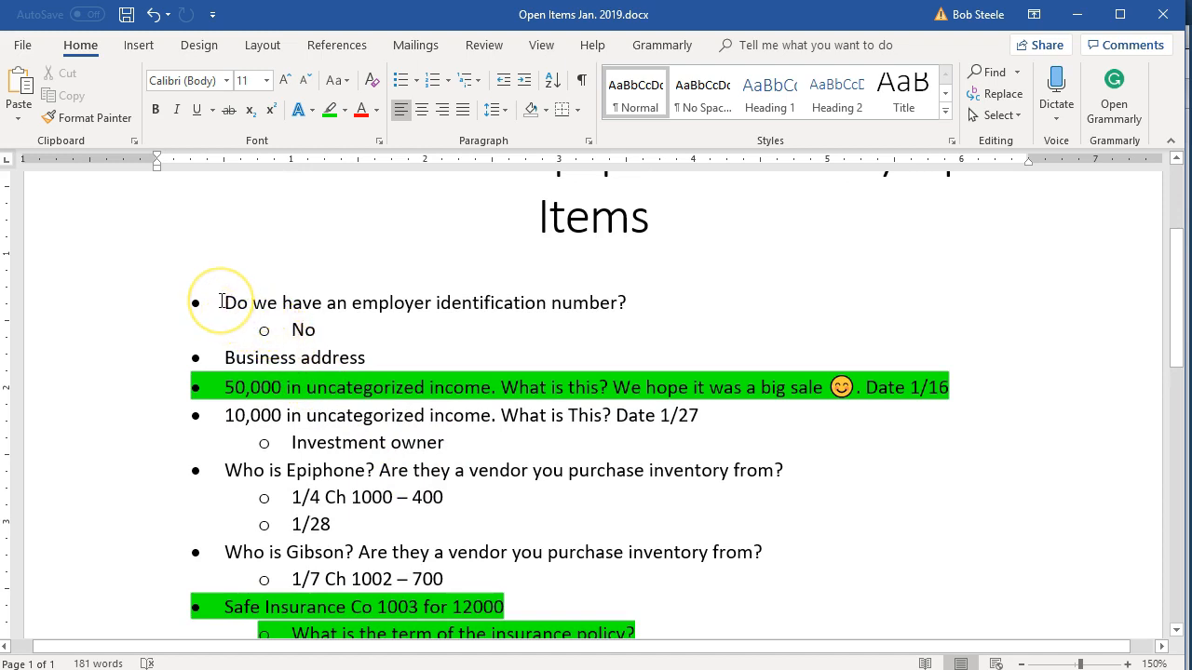
drag(220, 302, 364, 355)
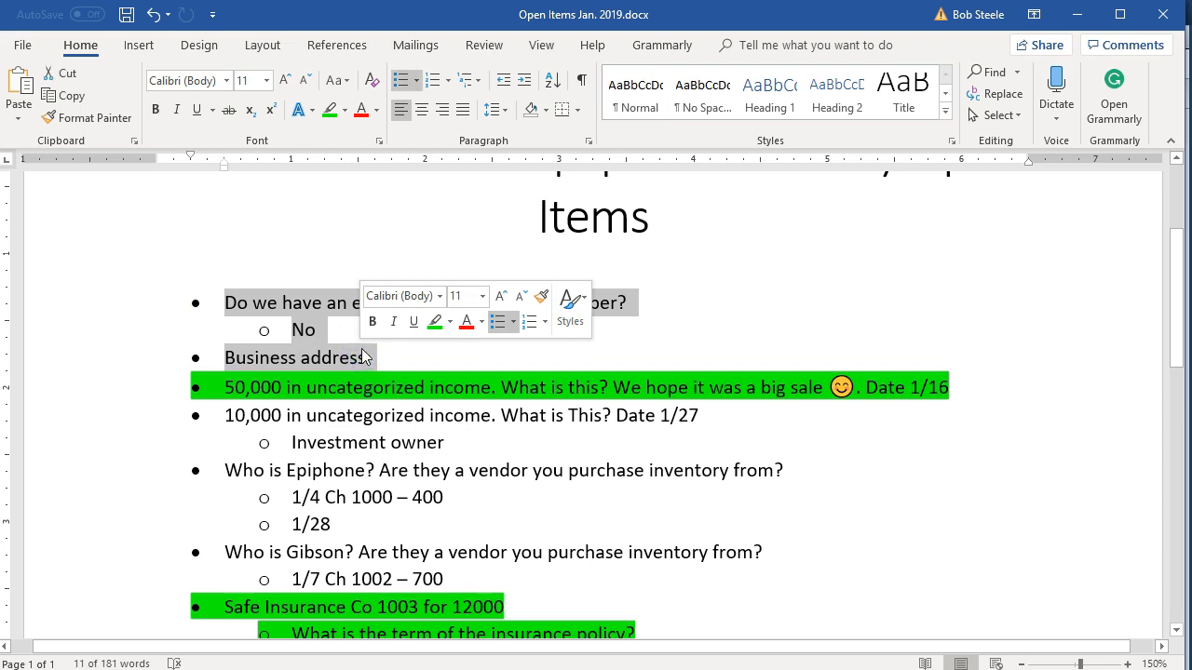
click(229, 112)
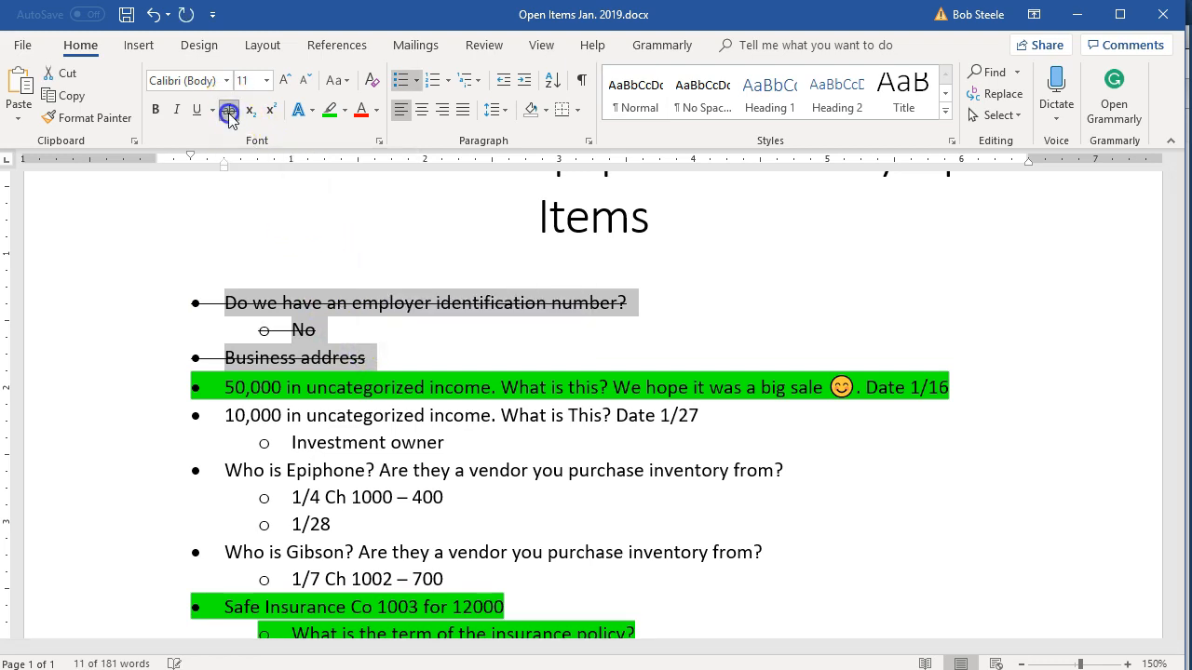
Step: Strike through the highlighted 50,000 uncategorized income item dated 1/16
click(227, 386)
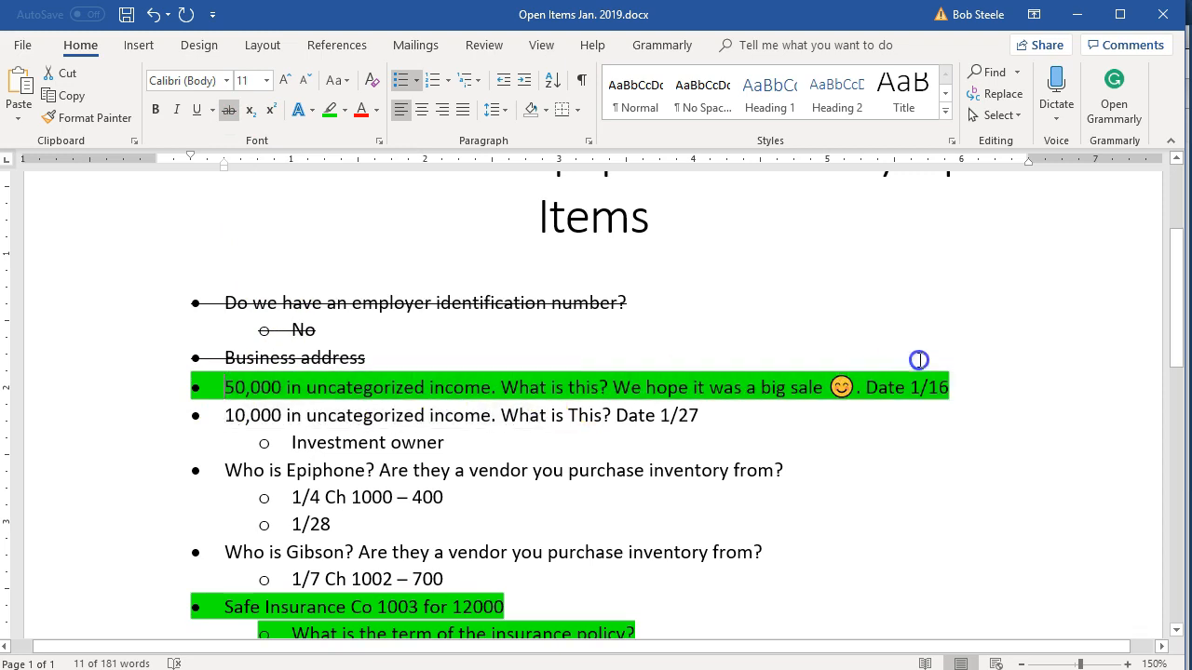
shift+click(950, 382)
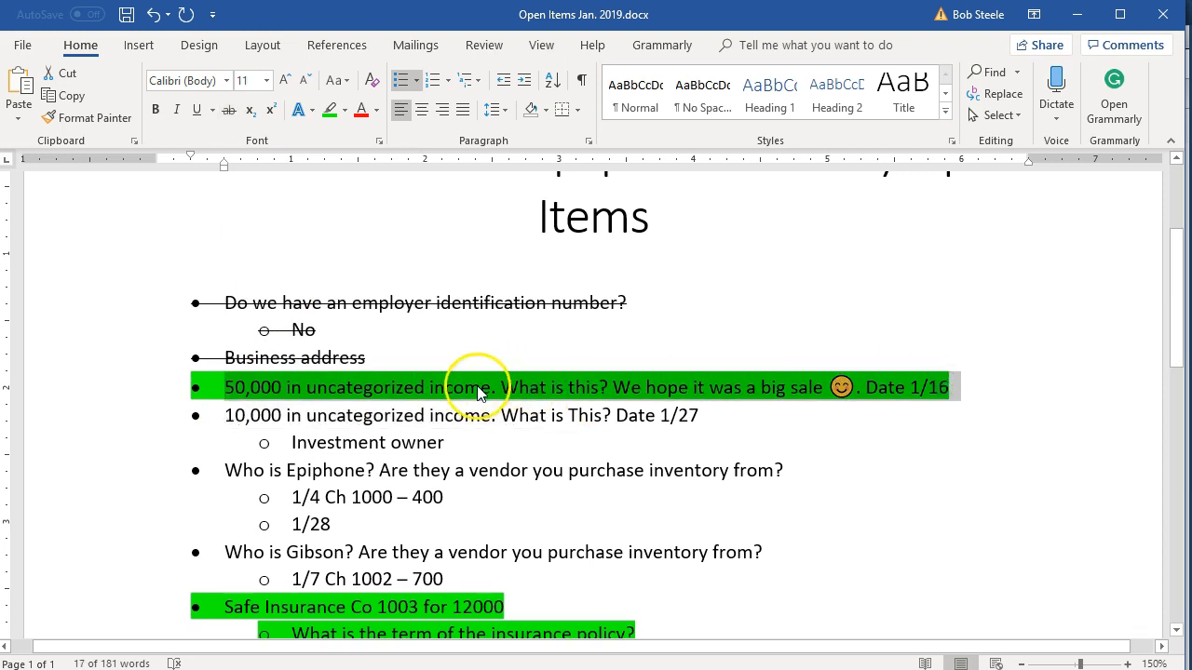
click(228, 119)
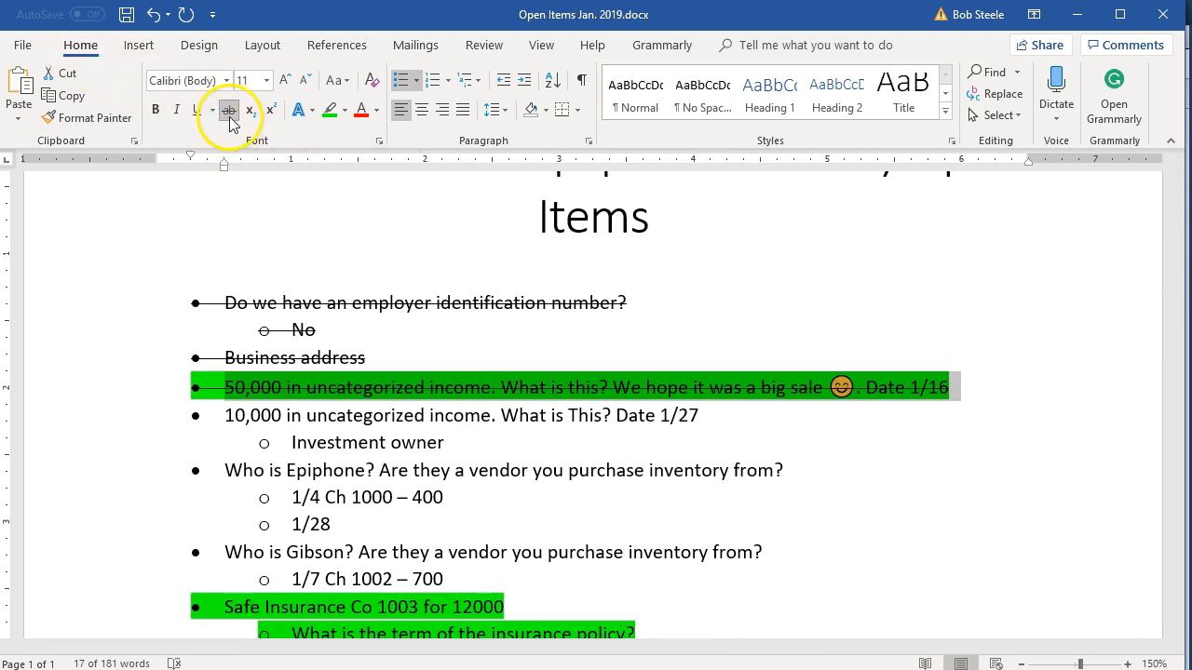
Step: Switch back to QuickBooks and open the transaction detail behind Uncategorized Income in the Profit & Loss report
scroll(318, 369, down, 1)
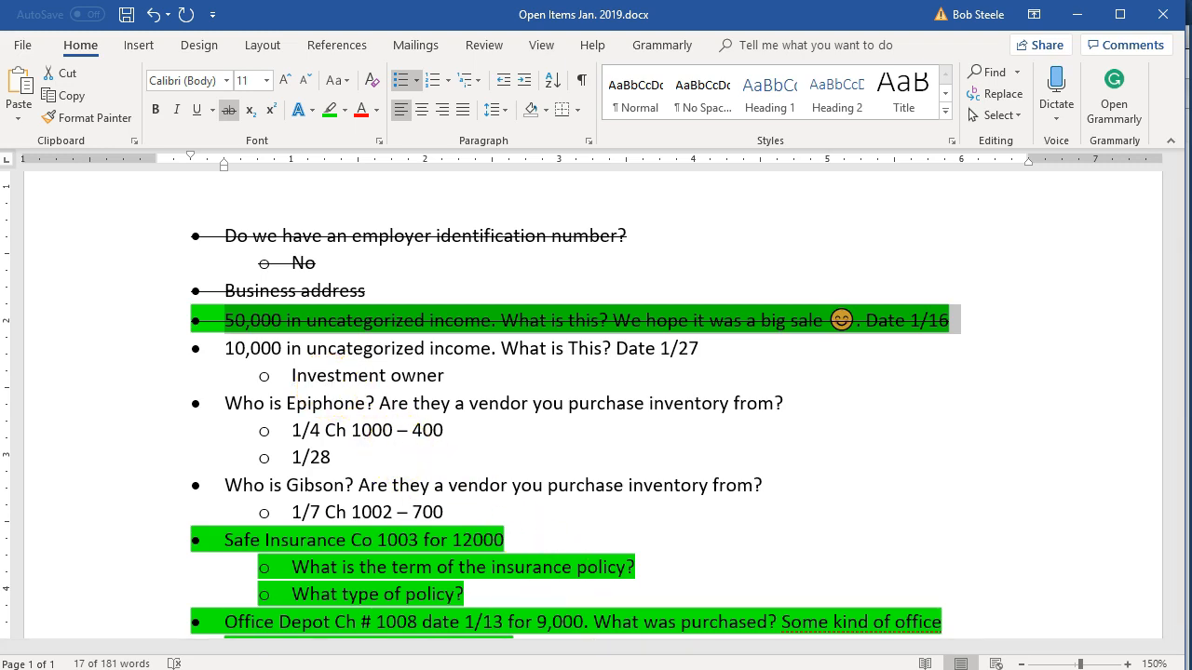
key(alt+Tab)
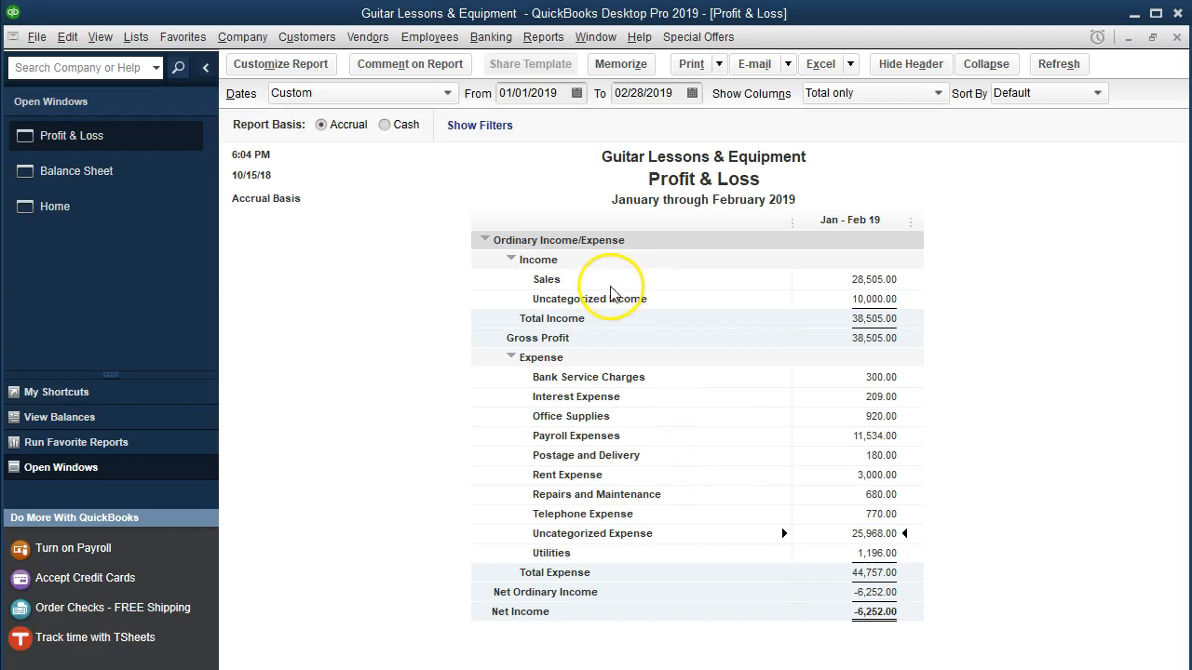
click(859, 299)
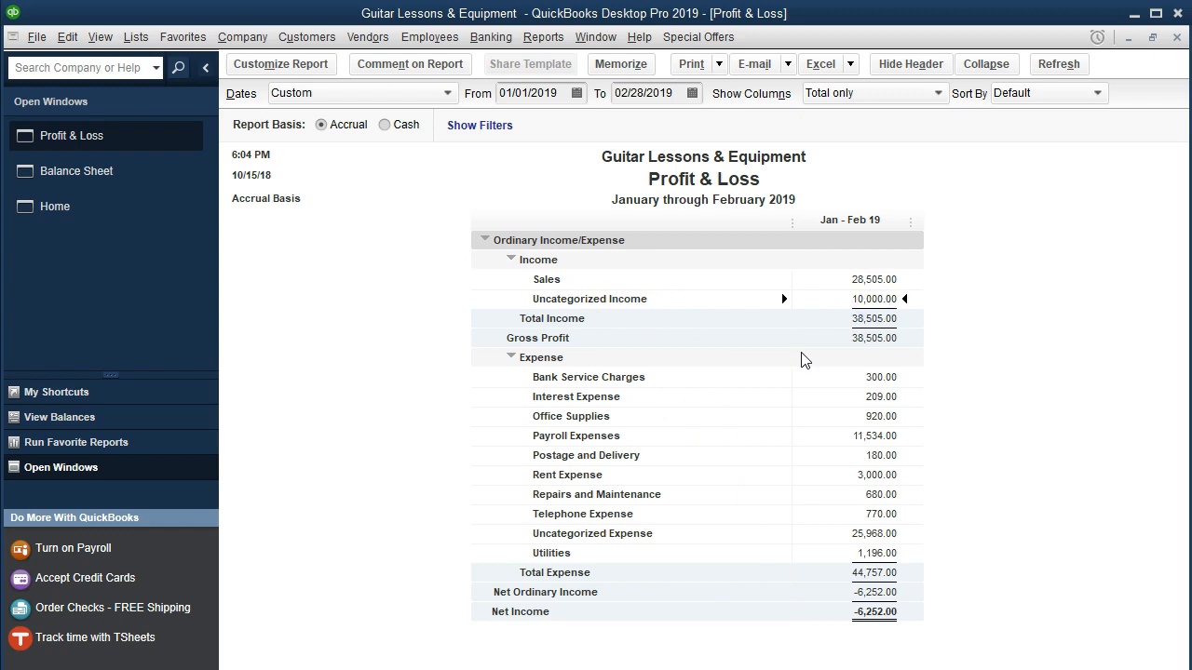
double_click(844, 298)
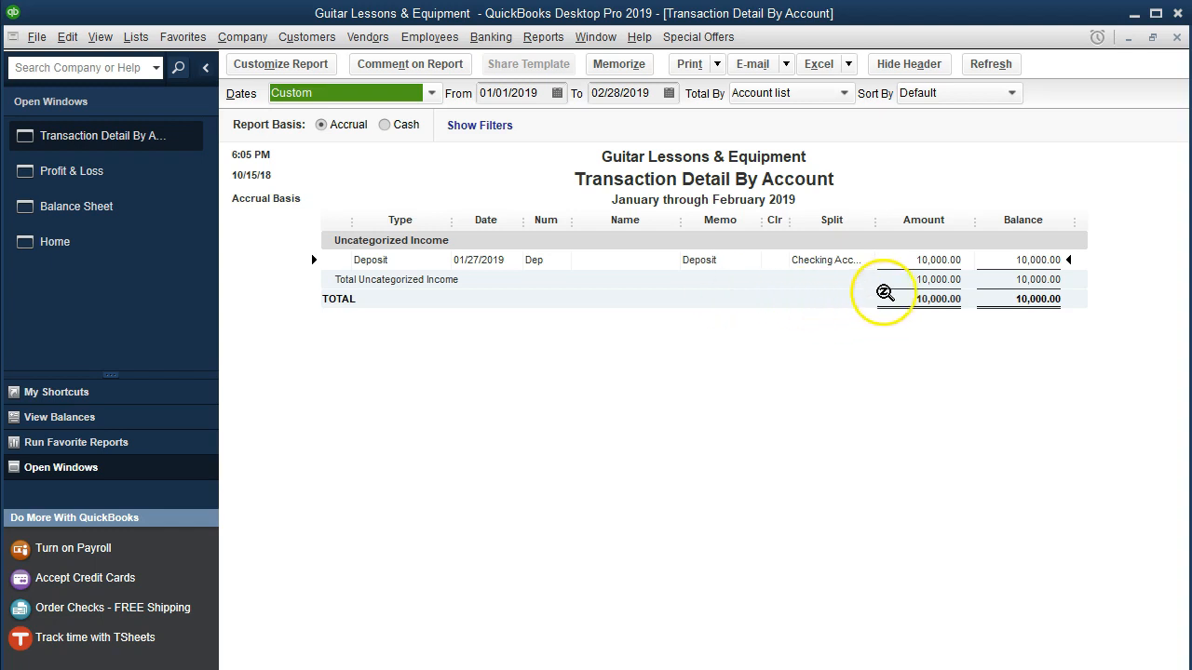
Step: Recategorize the 10,000.00 deposit dated 01/27/2019 to Owners Equity, record the change and close the transaction detail report
double_click(900, 259)
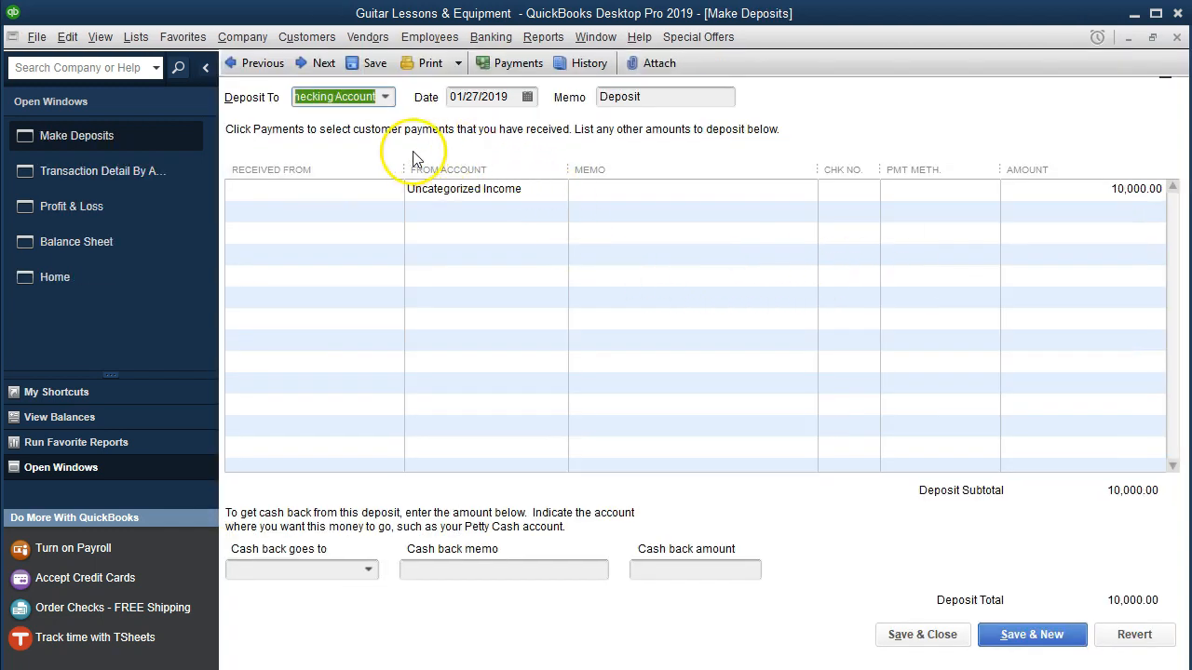
click(536, 192)
click(555, 190)
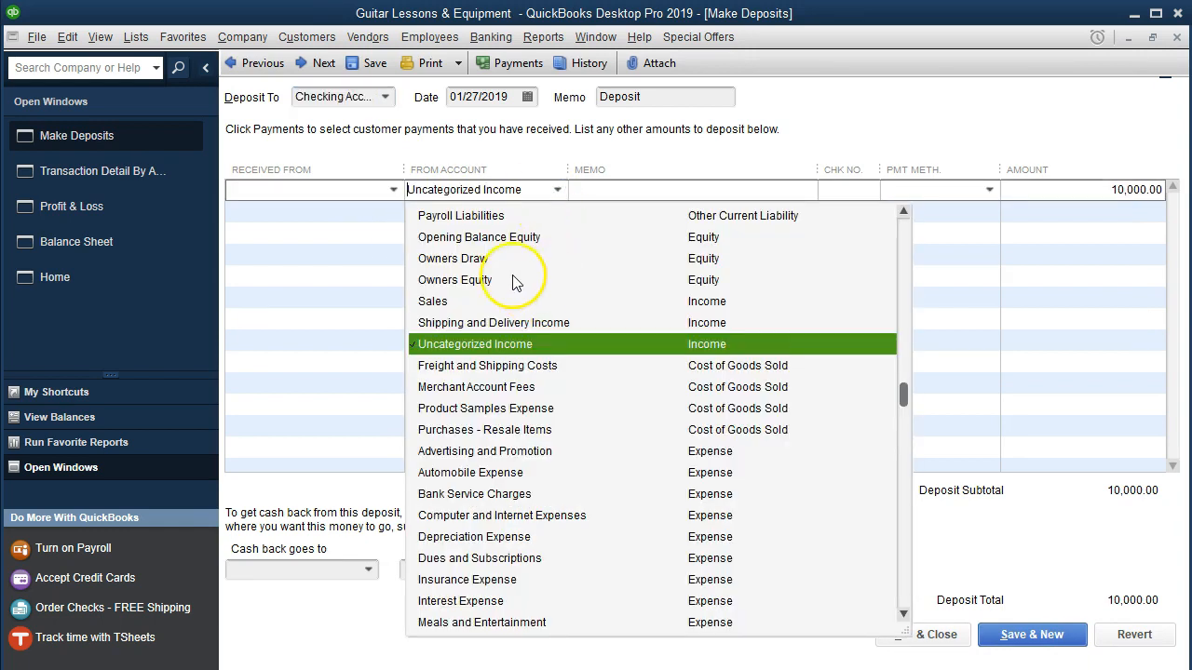
scroll(519, 268, up, 1)
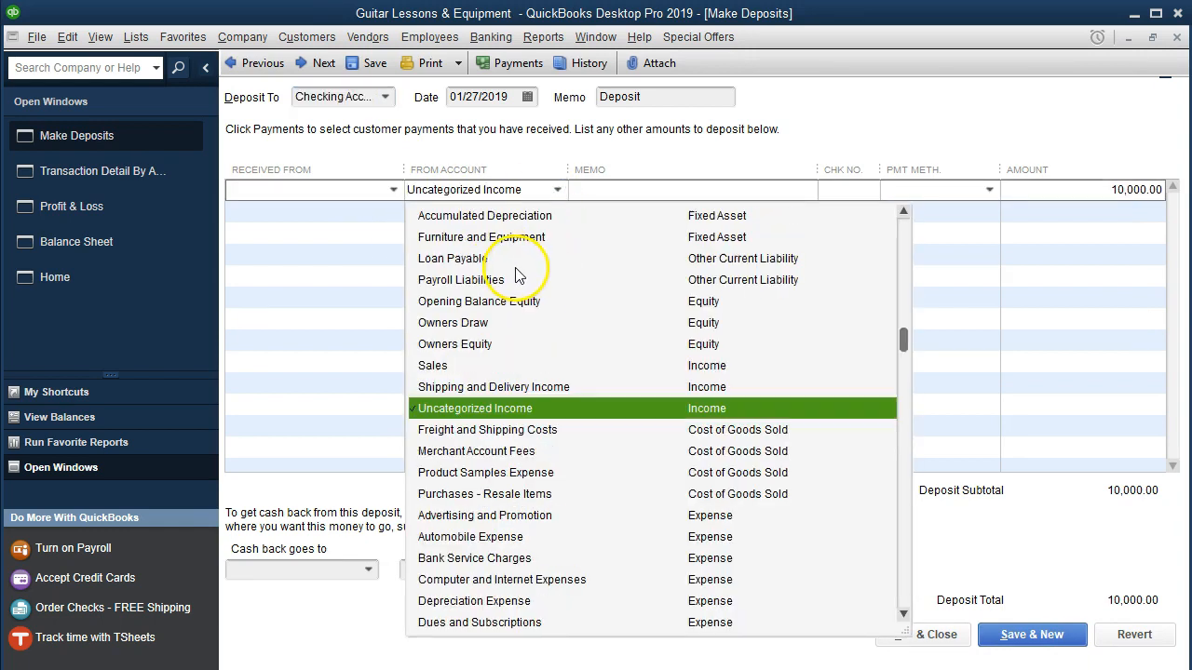
click(467, 346)
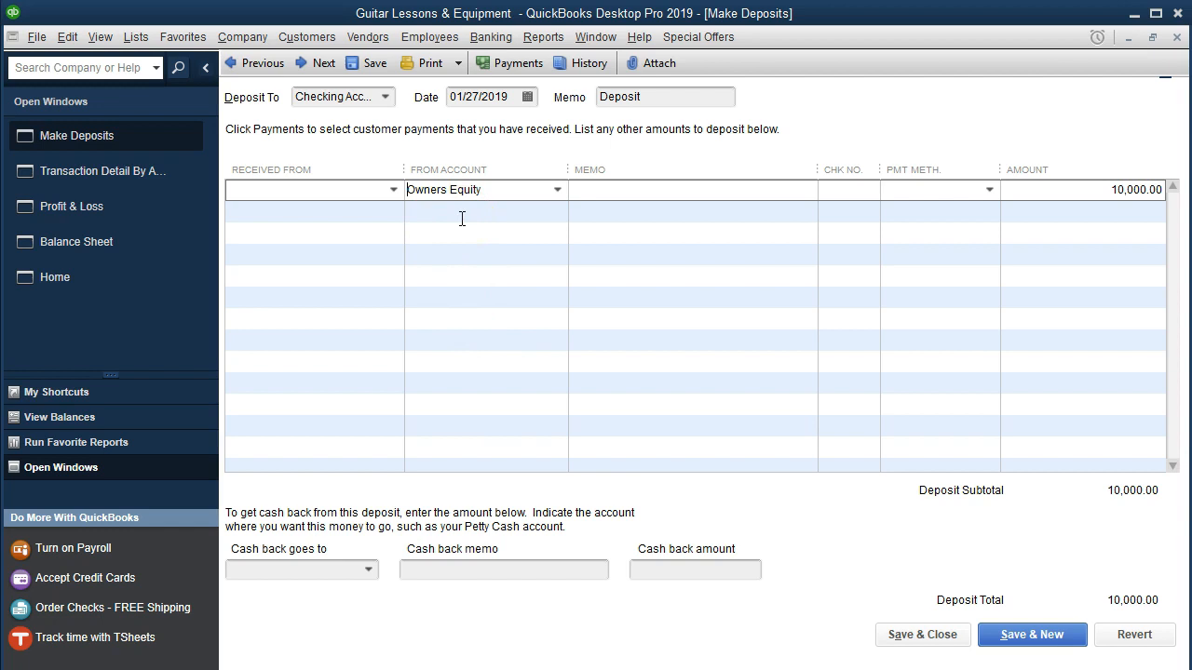
click(901, 633)
click(511, 178)
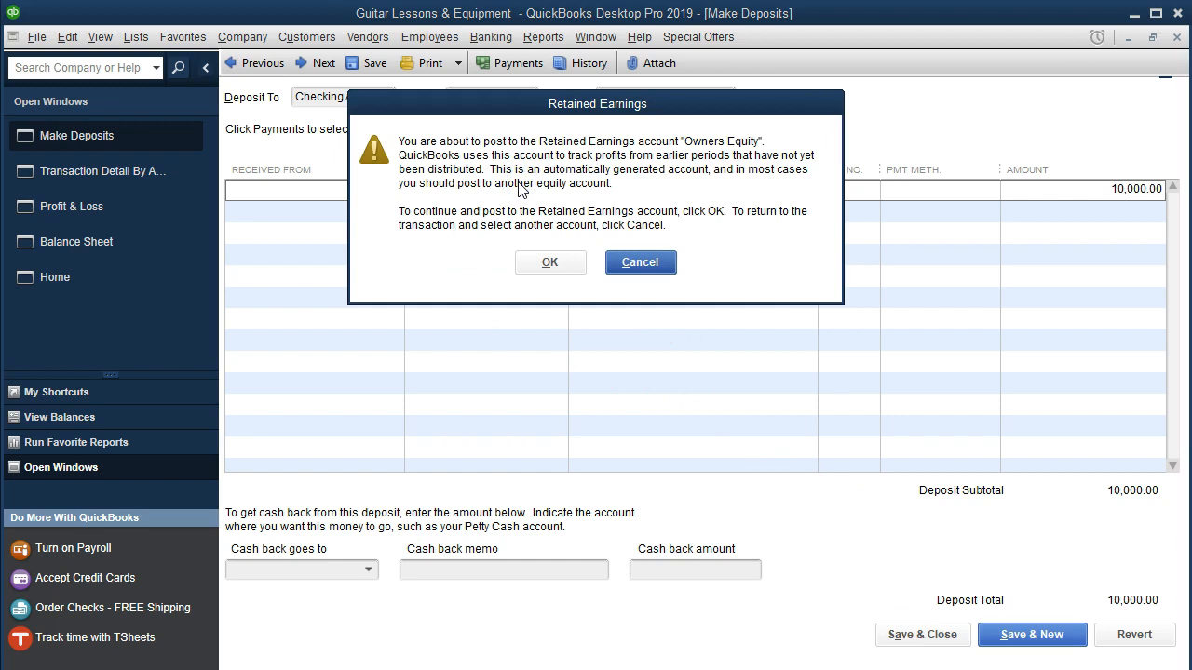
click(549, 261)
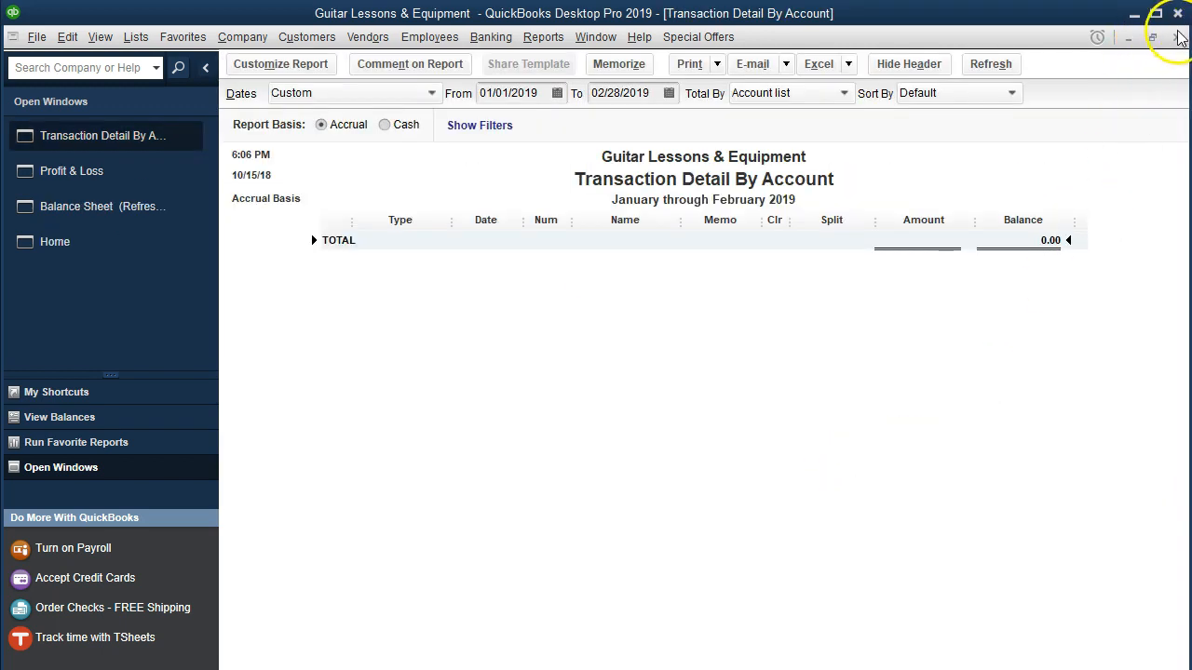
click(1176, 38)
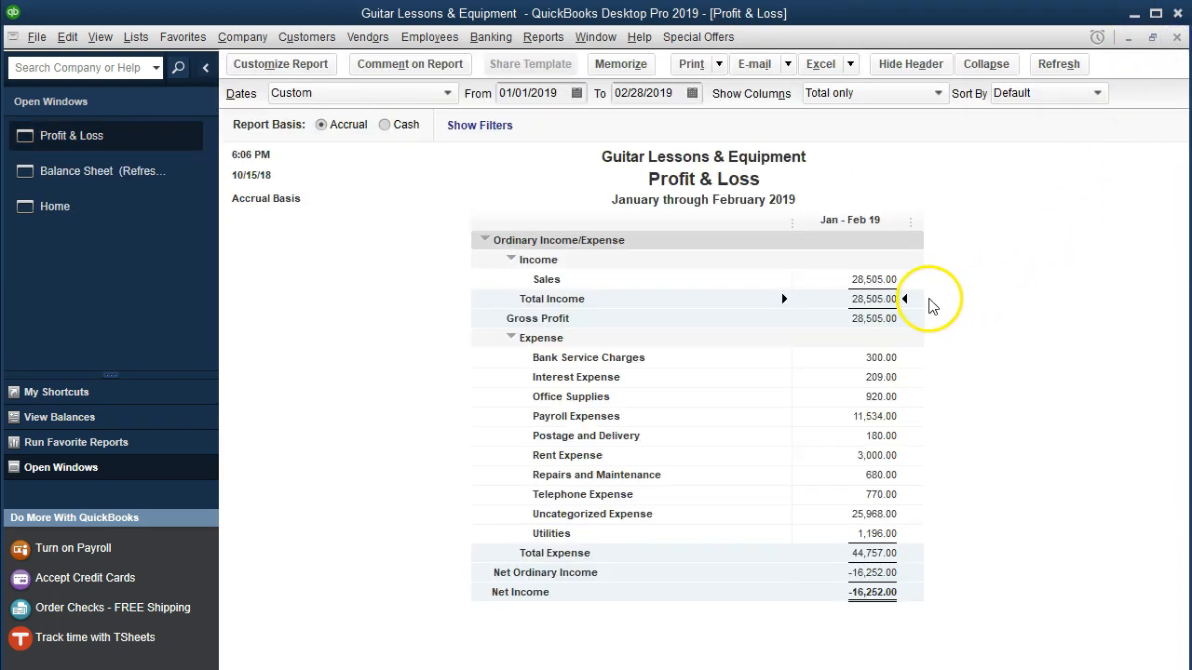
Step: Check the transactions behind Owners Equity in the refreshed Balance Sheet and return to the Profit & Loss report
click(140, 170)
click(313, 234)
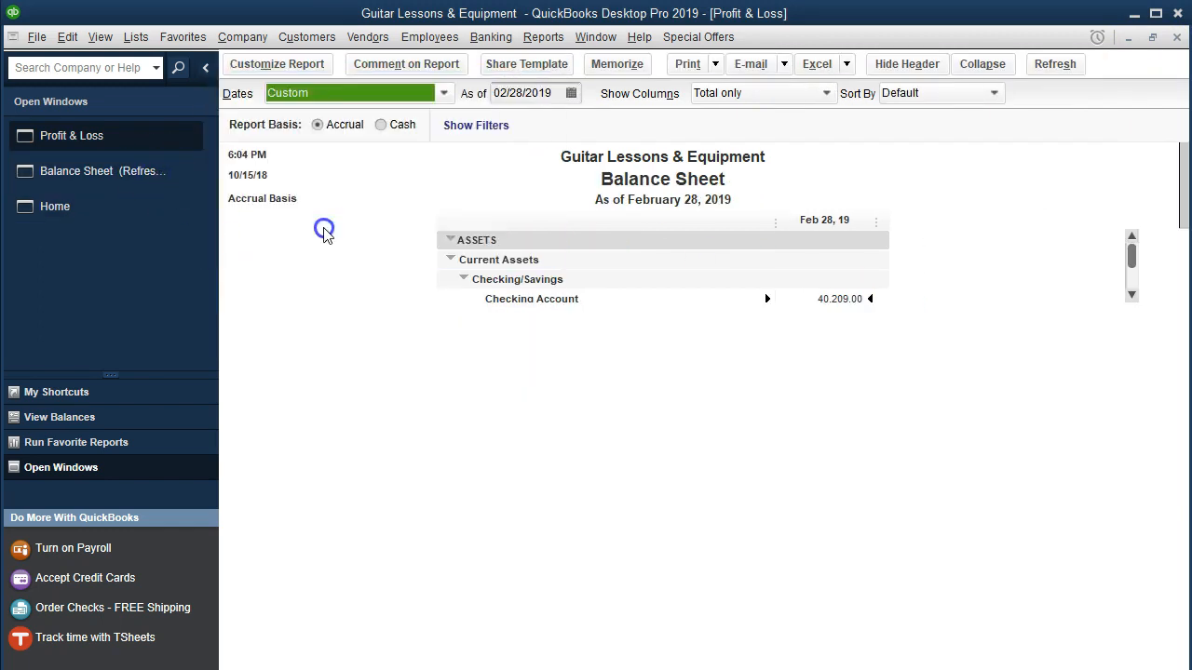
scroll(640, 434, down, 1)
scroll(640, 436, down, 1)
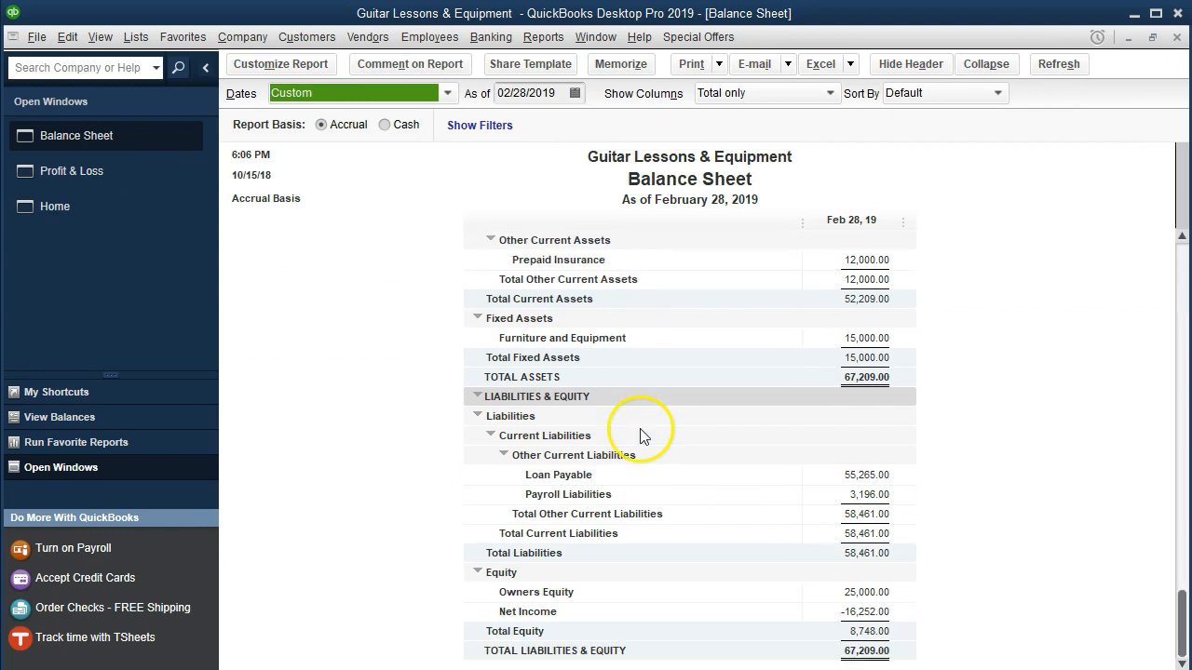
double_click(846, 593)
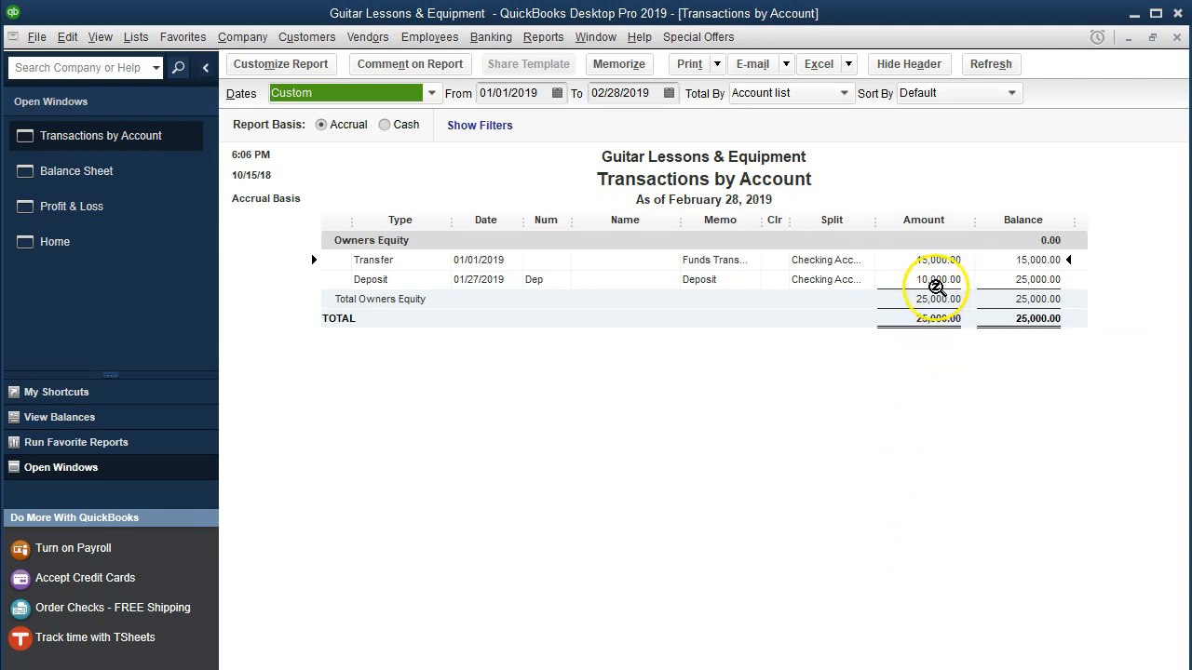
click(1176, 38)
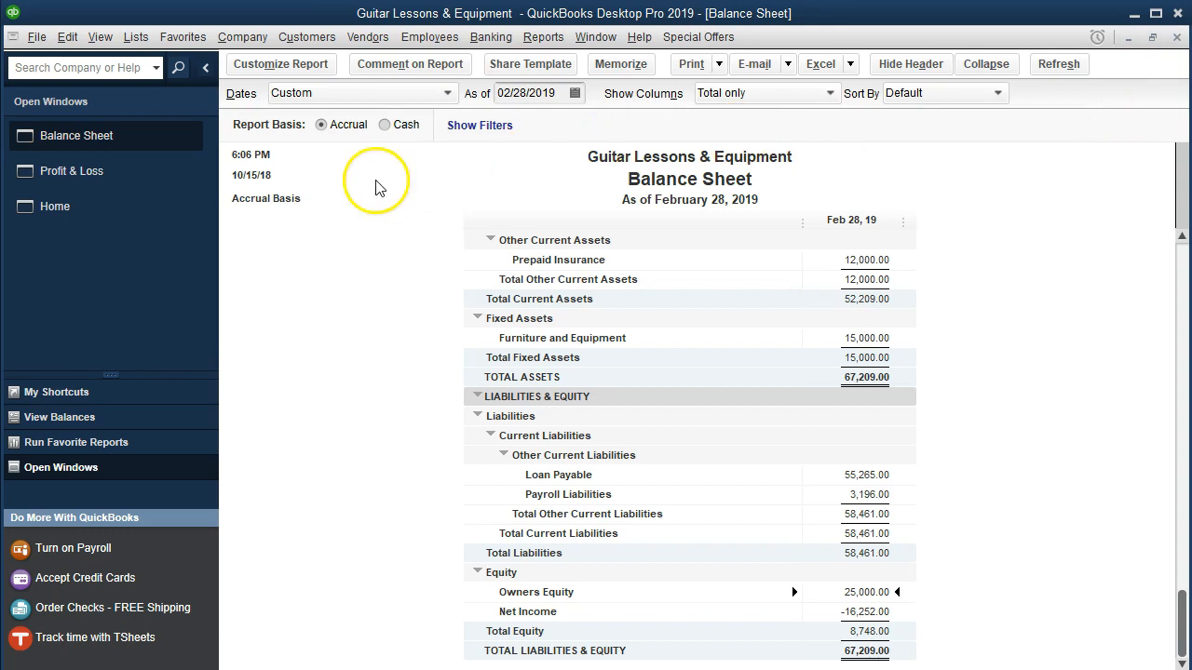
click(168, 174)
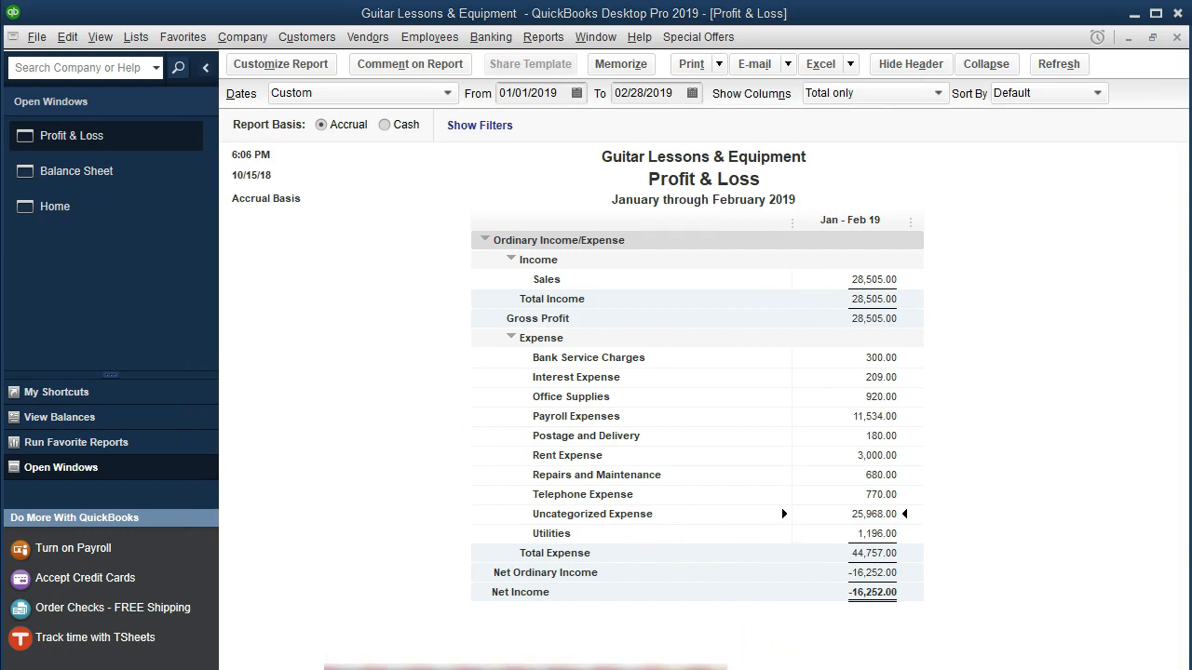
Step: Switch to the Open Items document in Word, strike through the 10,000 uncategorized income item with its Investment owner answer, and review the following items
click(549, 667)
drag(223, 348, 459, 352)
click(229, 109)
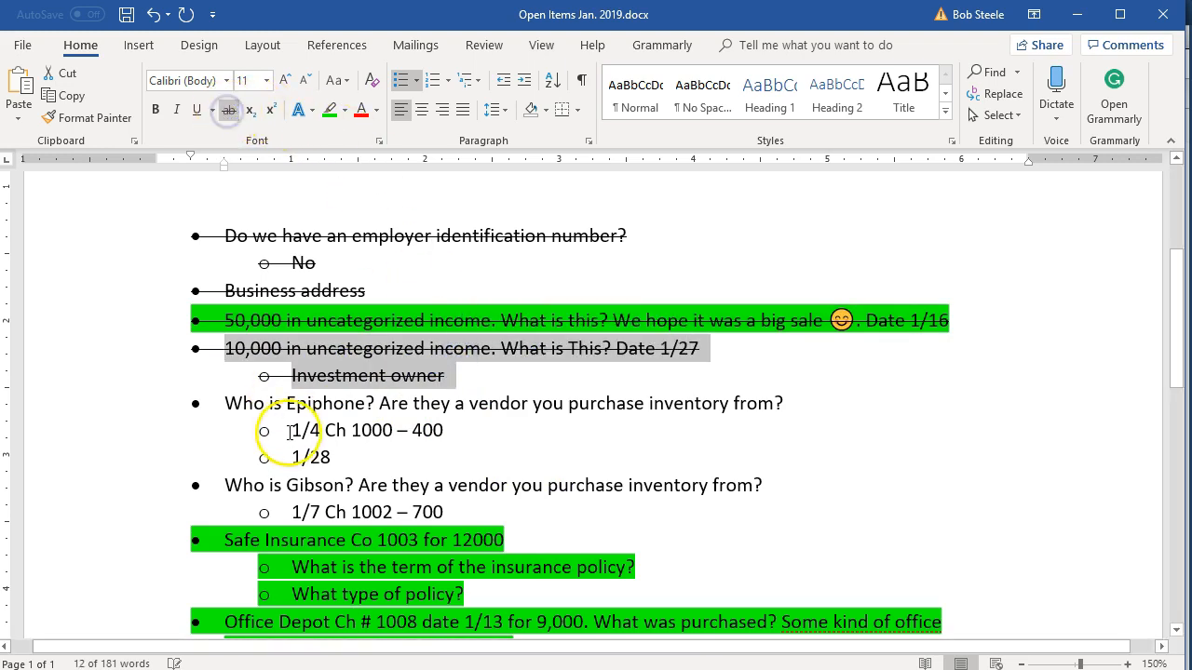
scroll(342, 492, down, 1)
scroll(342, 492, down, 1)
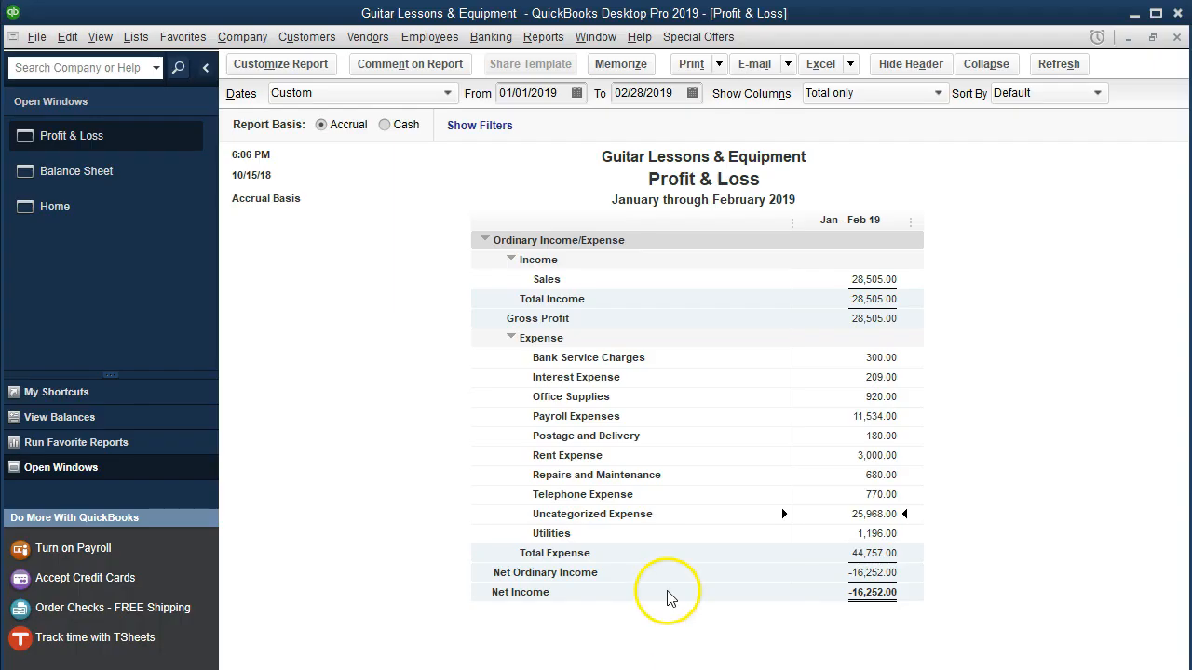
Step: From the Uncategorized Expense detail in QuickBooks, reassign Epiphone check 1001 dated 01/01/2019 to Purchases - Resale Items and record the change
double_click(859, 513)
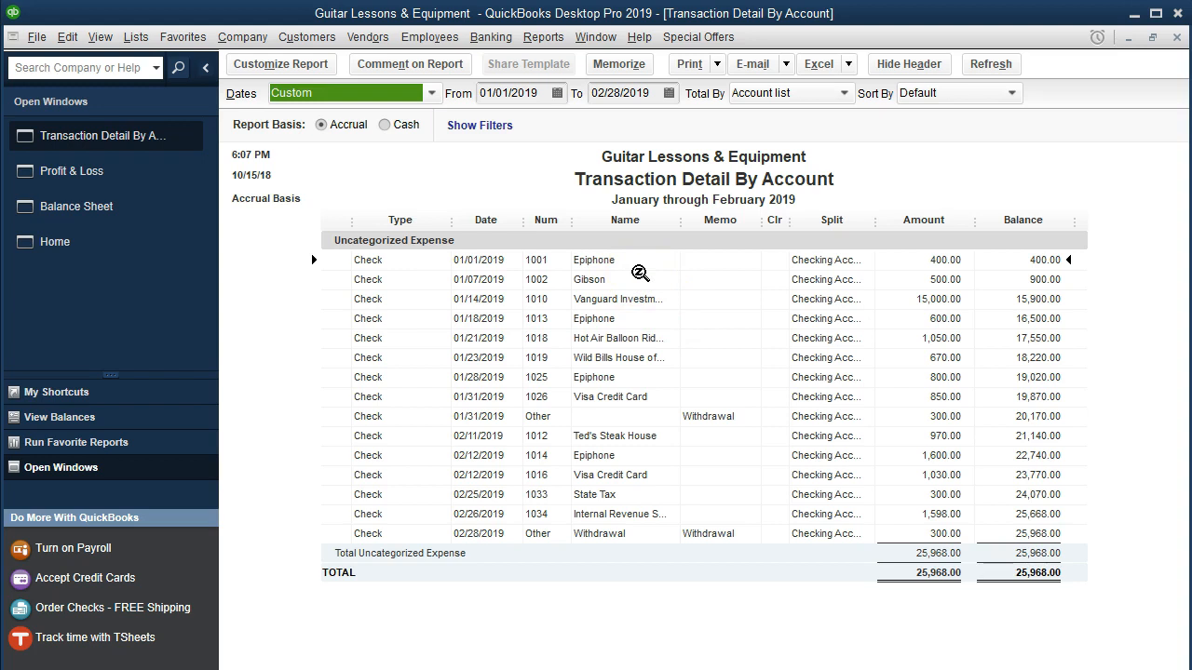
click(914, 259)
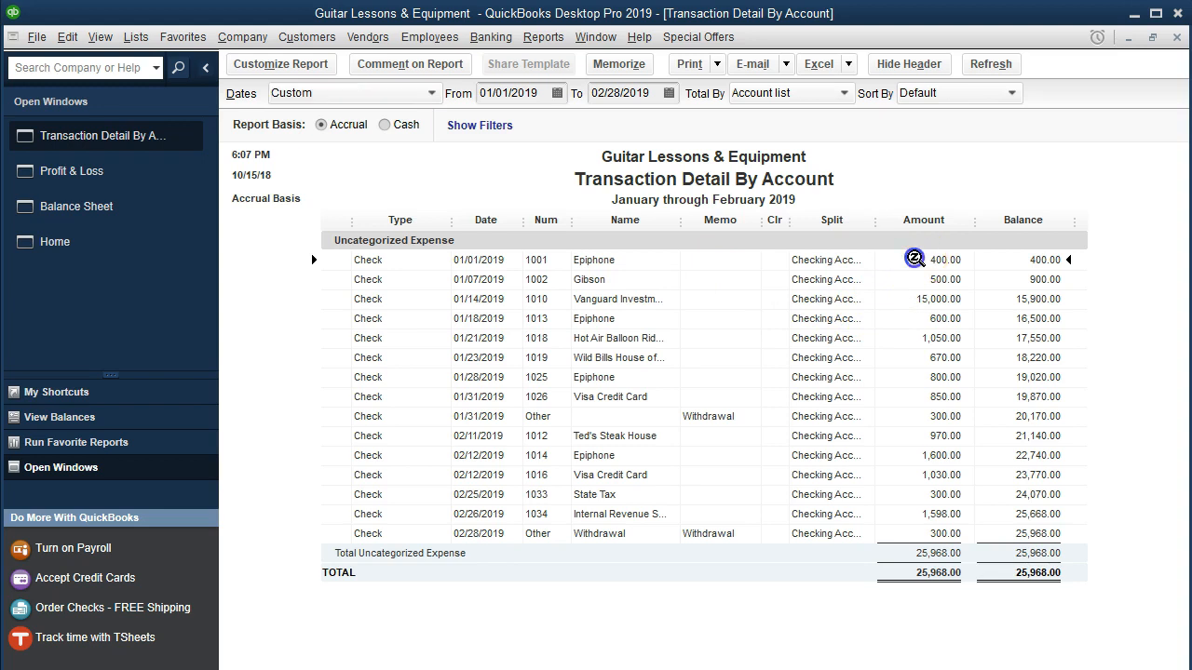
double_click(912, 258)
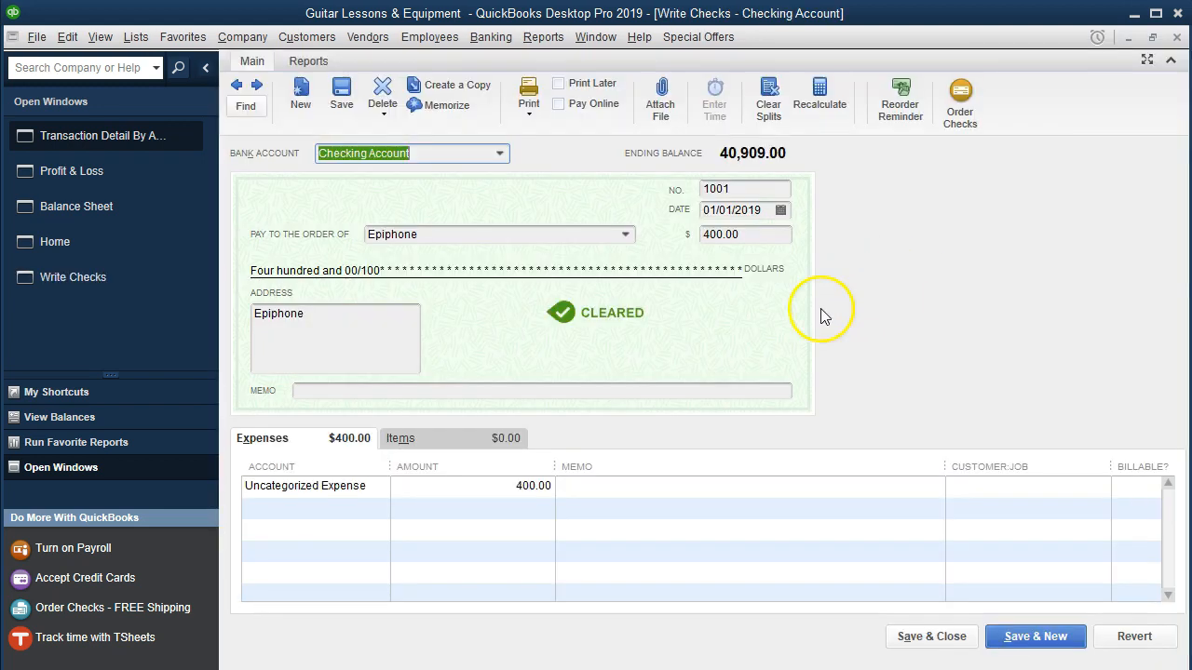
click(365, 493)
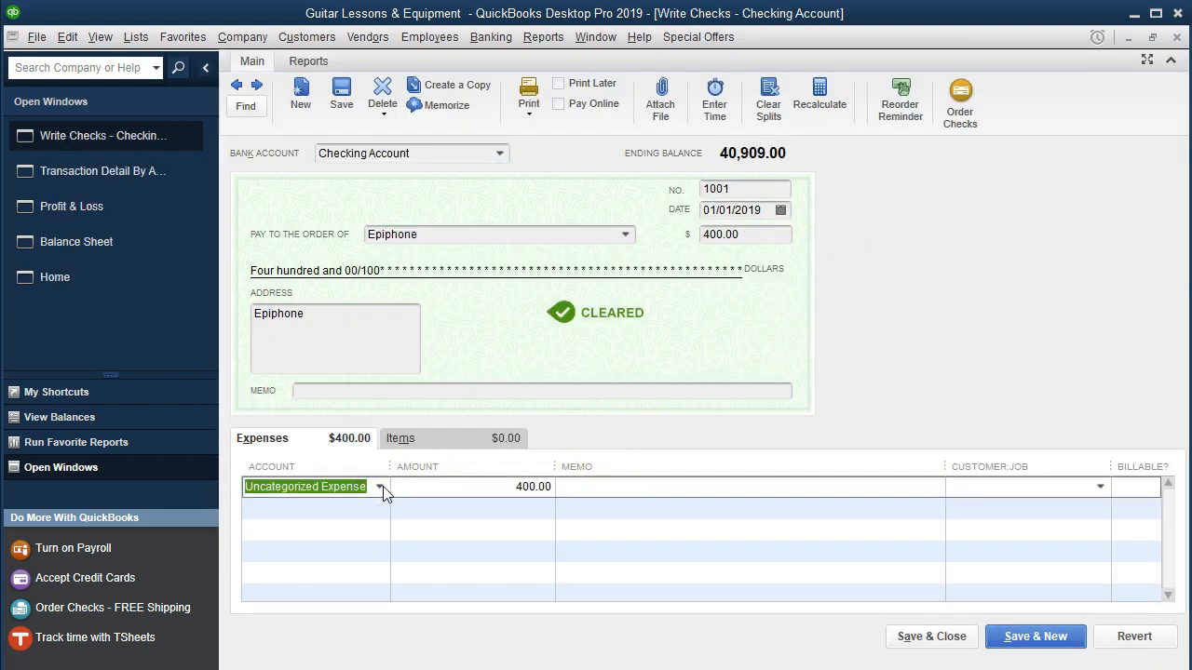
click(380, 487)
scroll(407, 365, up, 2)
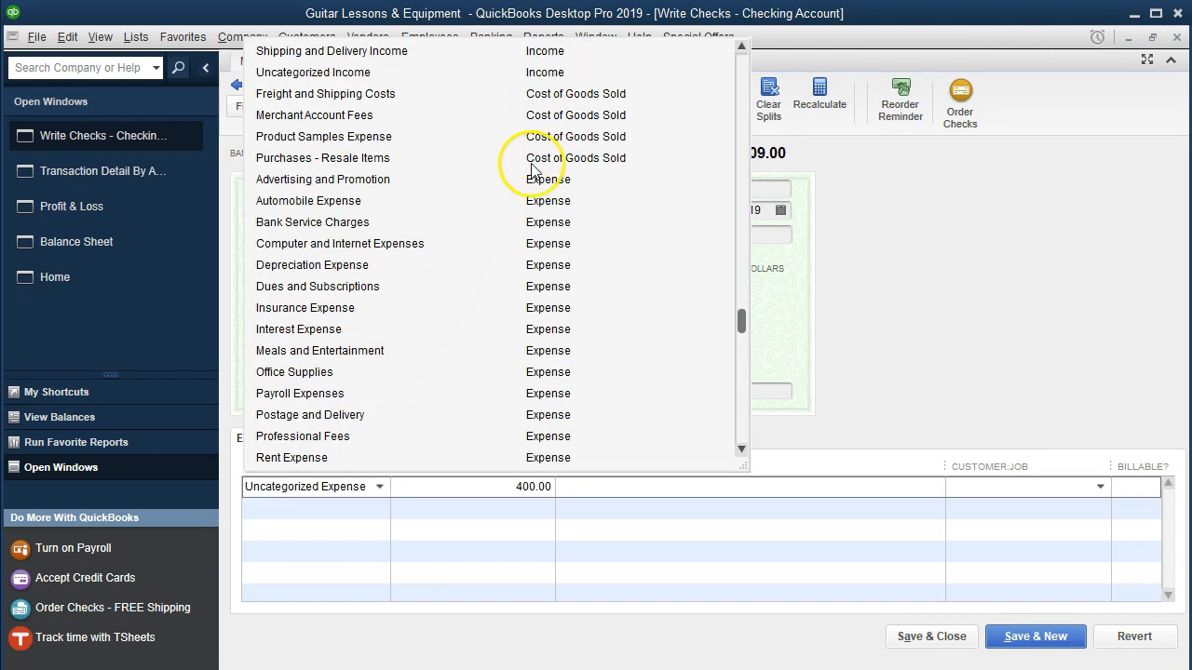
click(345, 158)
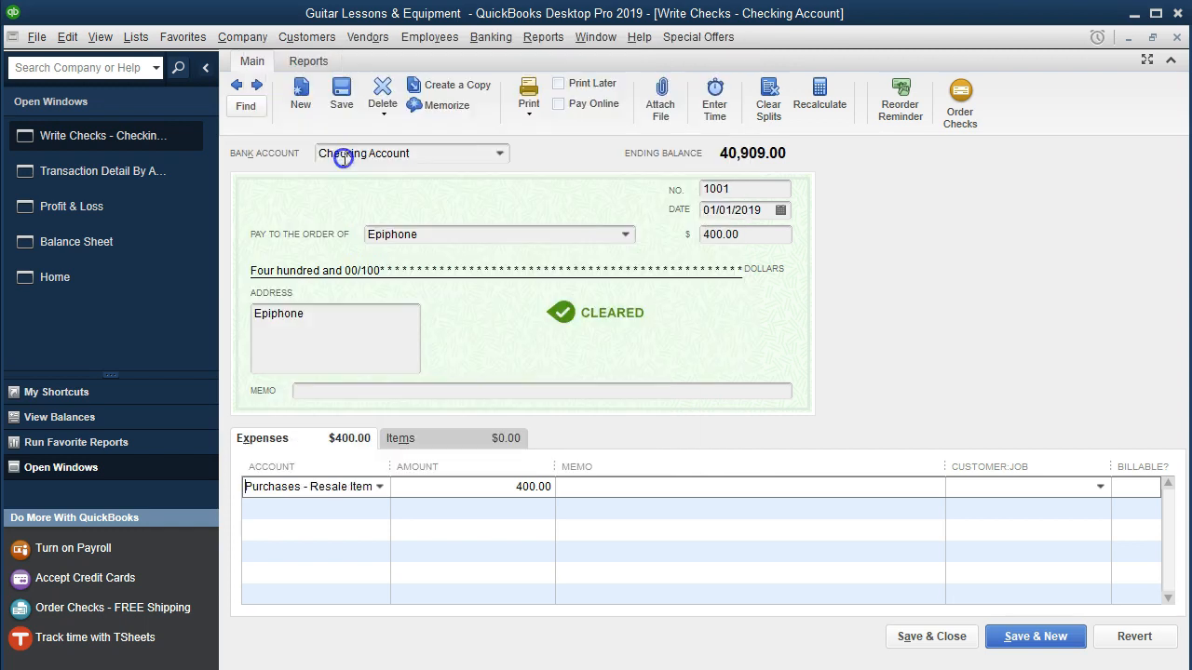
click(1008, 647)
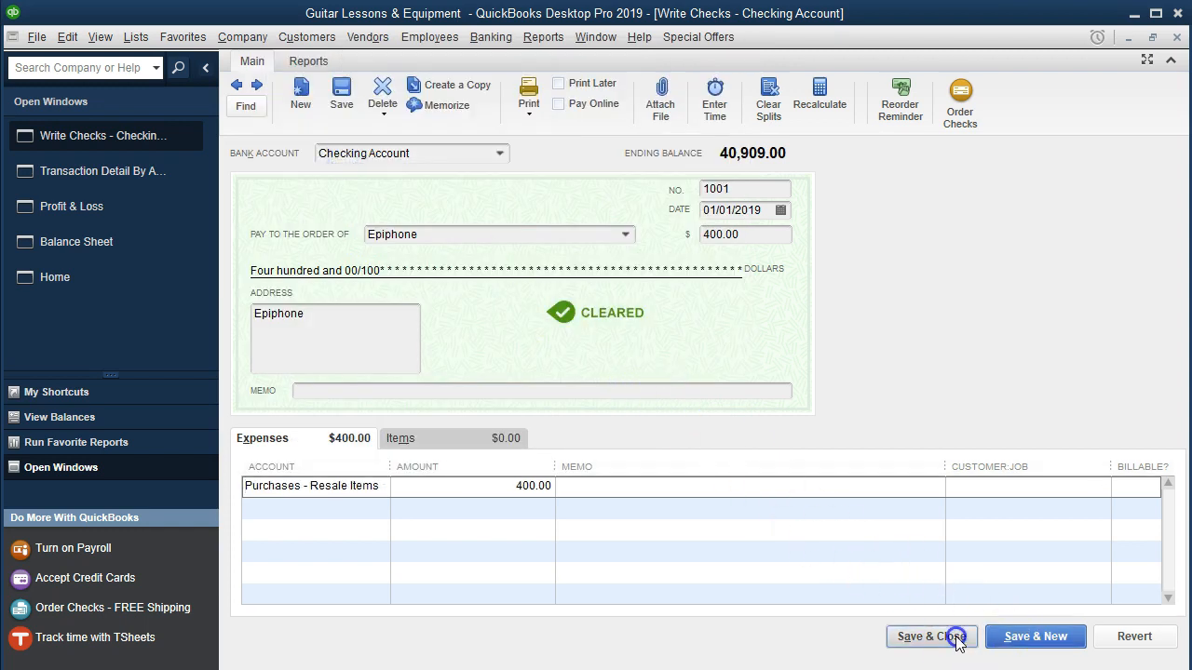
click(510, 186)
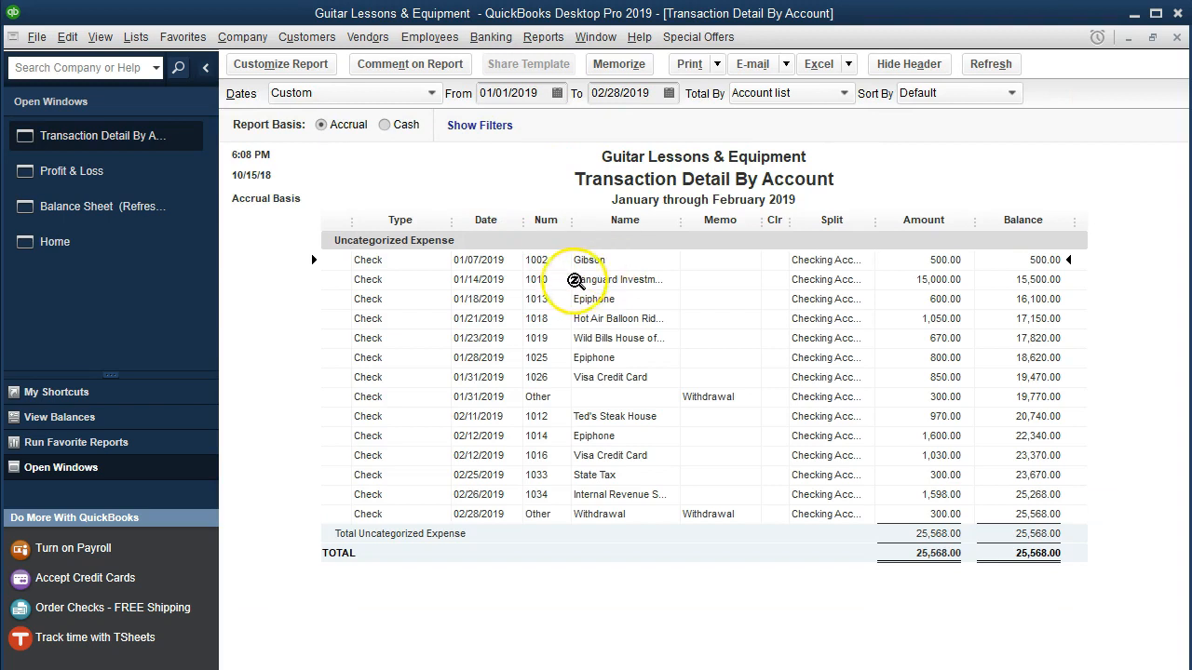
Step: Reassign Gibson check 1002 dated 01/07/2019 to Purchases - Resale Items and record the change
double_click(618, 263)
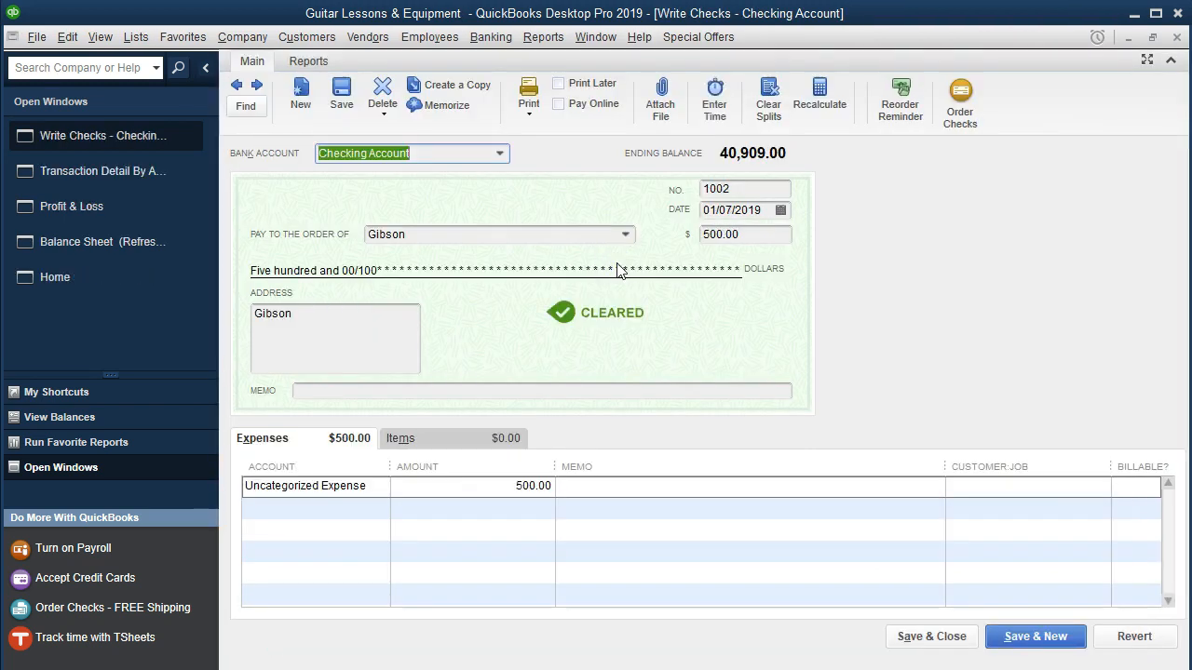
click(383, 487)
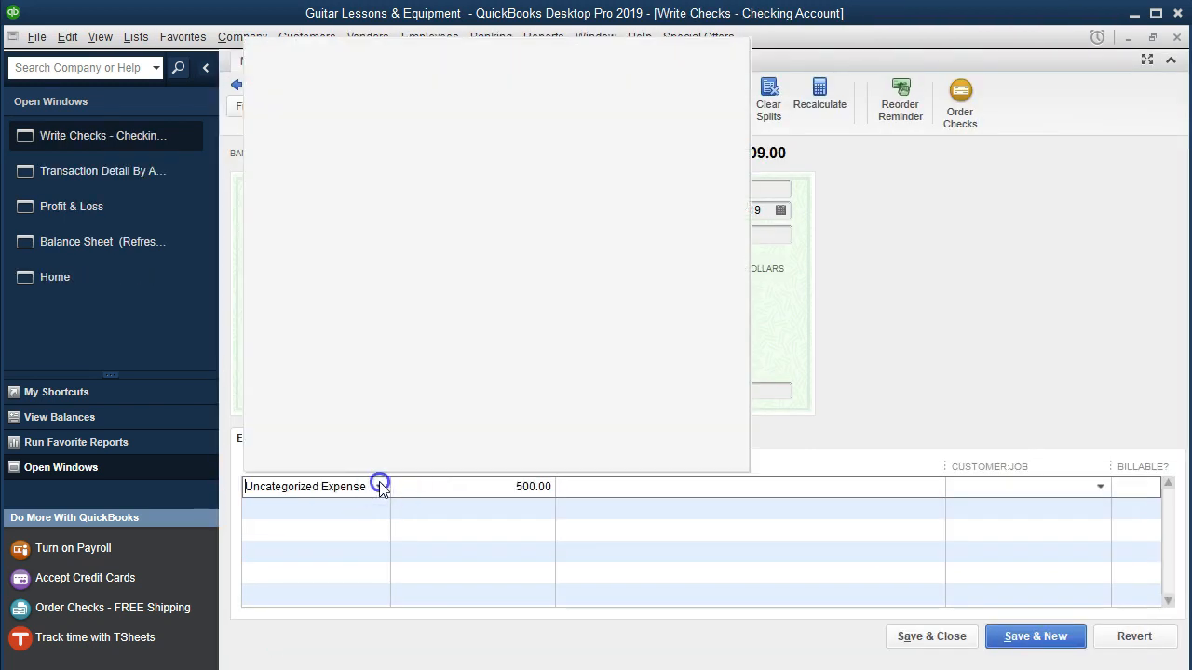
scroll(418, 326, up, 1)
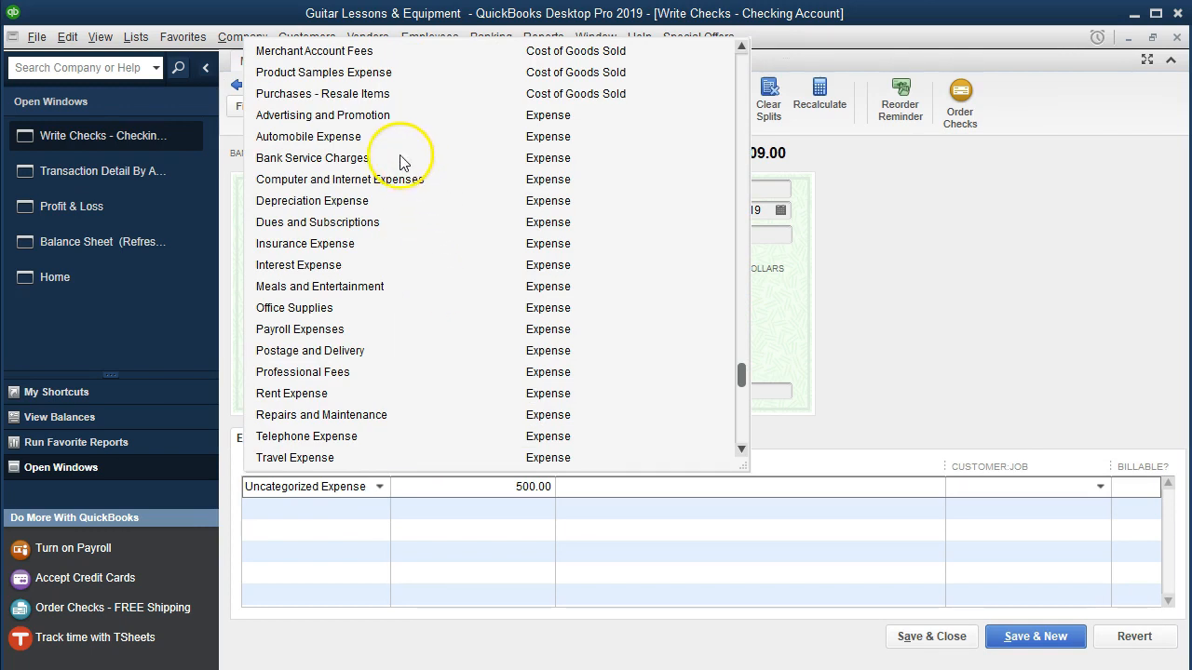
click(337, 93)
click(908, 629)
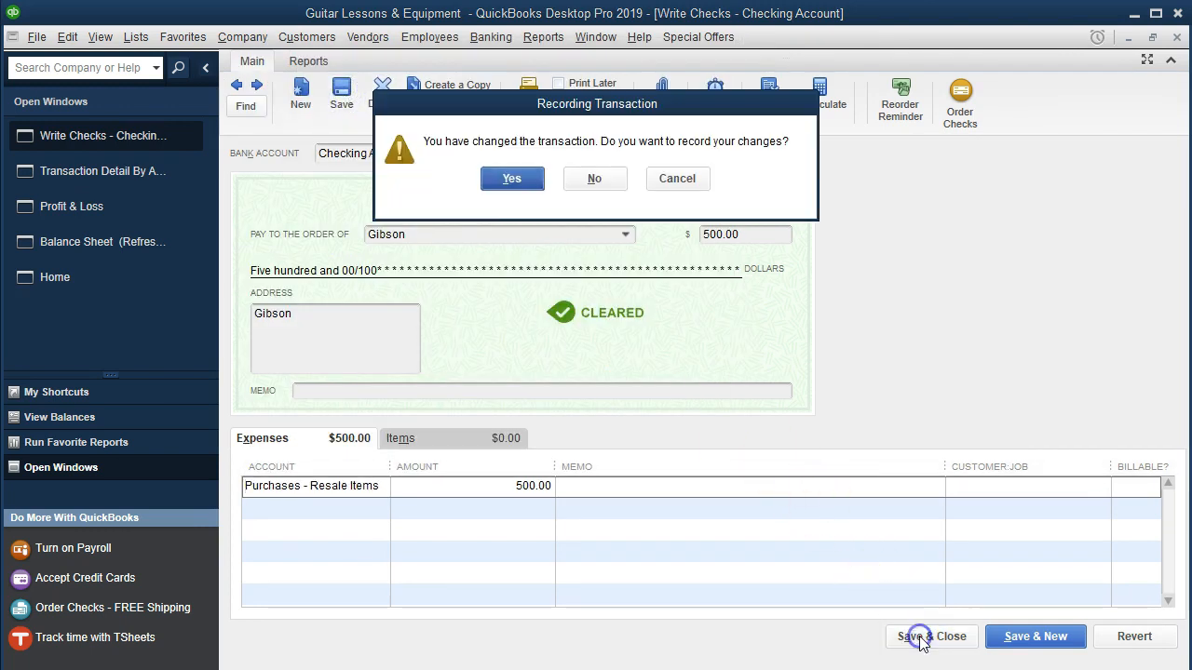
click(521, 190)
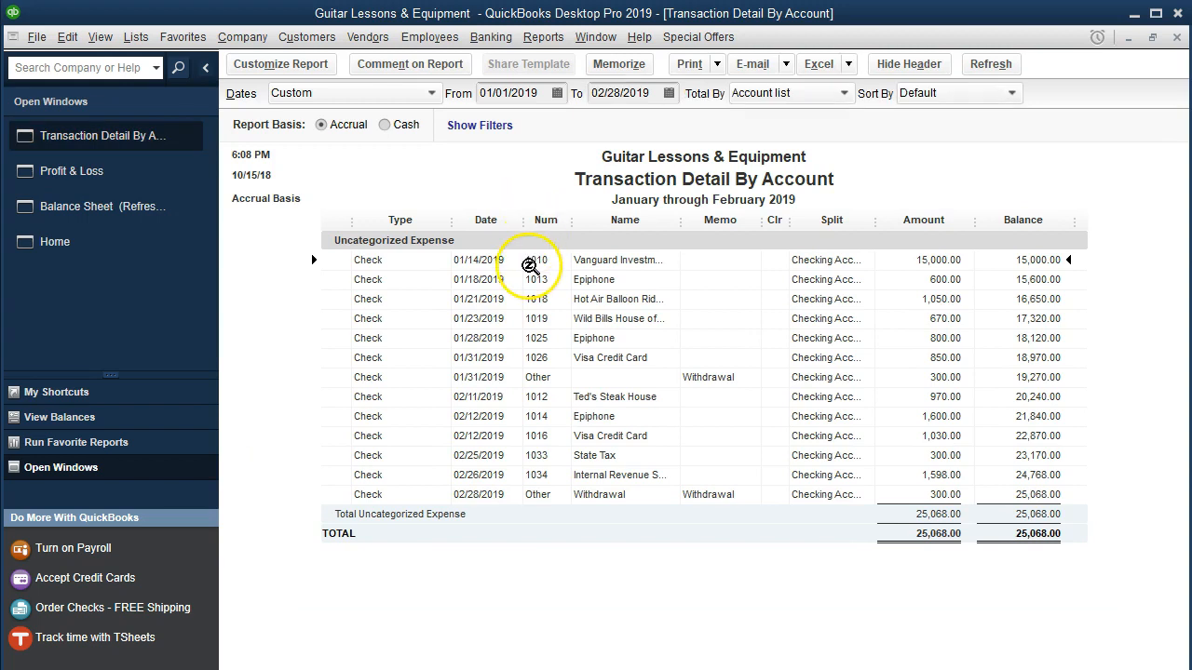
Step: Reassign Epiphone check 1013 dated 01/18/2019 to Purchases - Resale Items and record the change
double_click(632, 285)
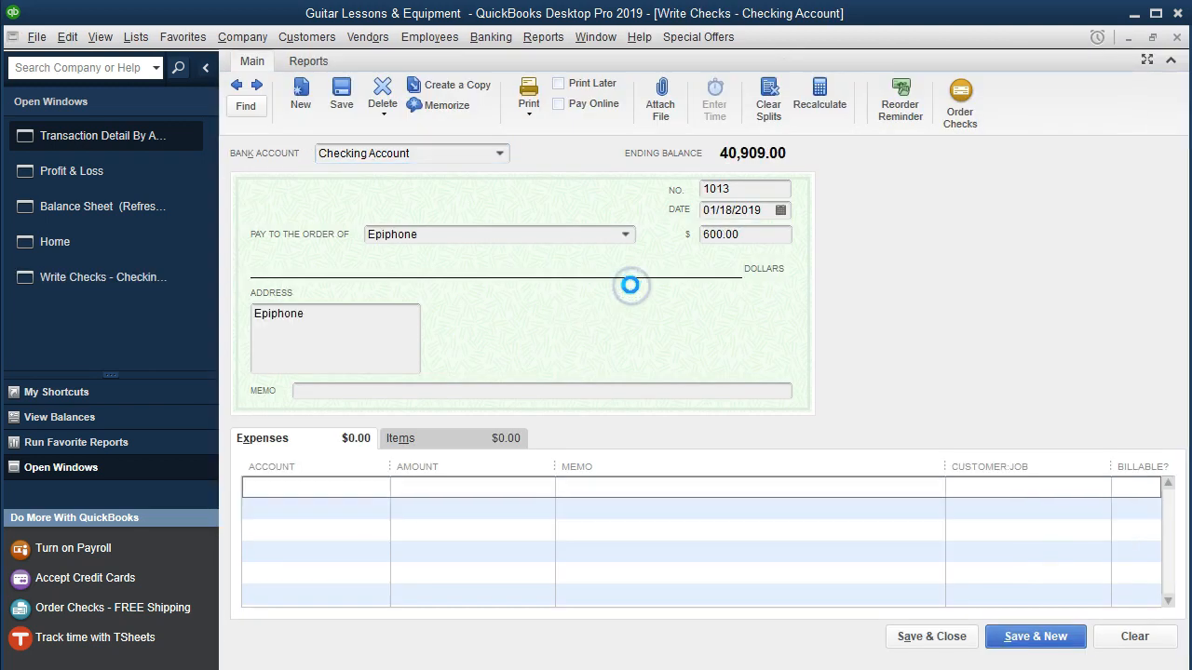
click(372, 487)
click(379, 486)
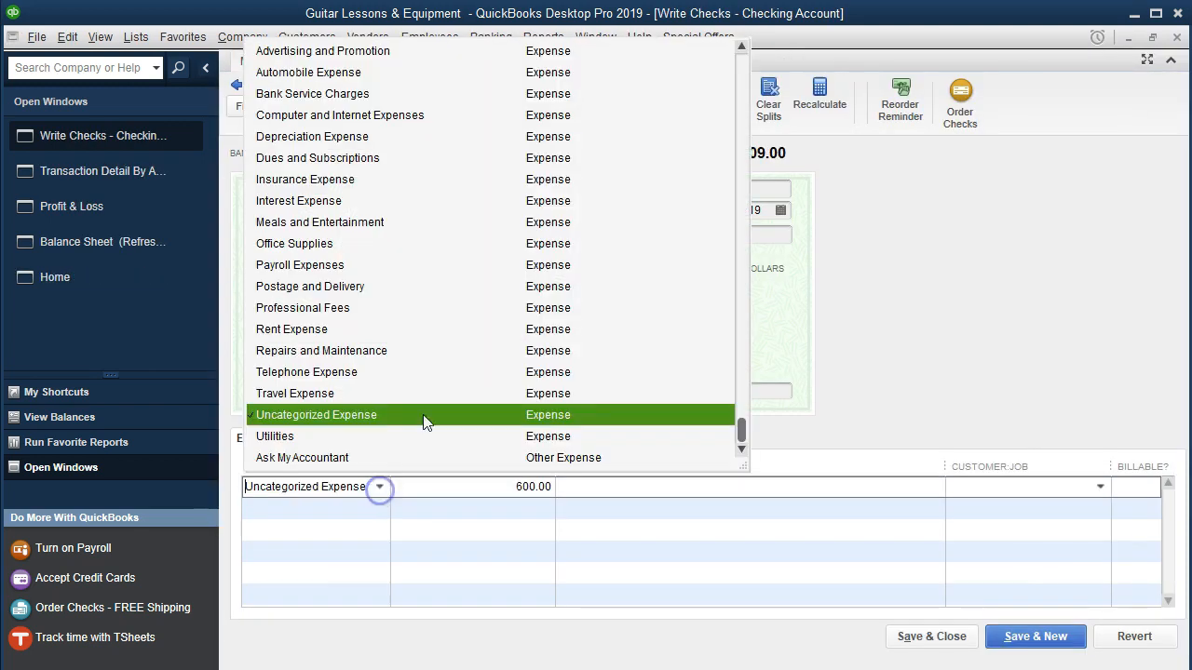
scroll(471, 332, up, 1)
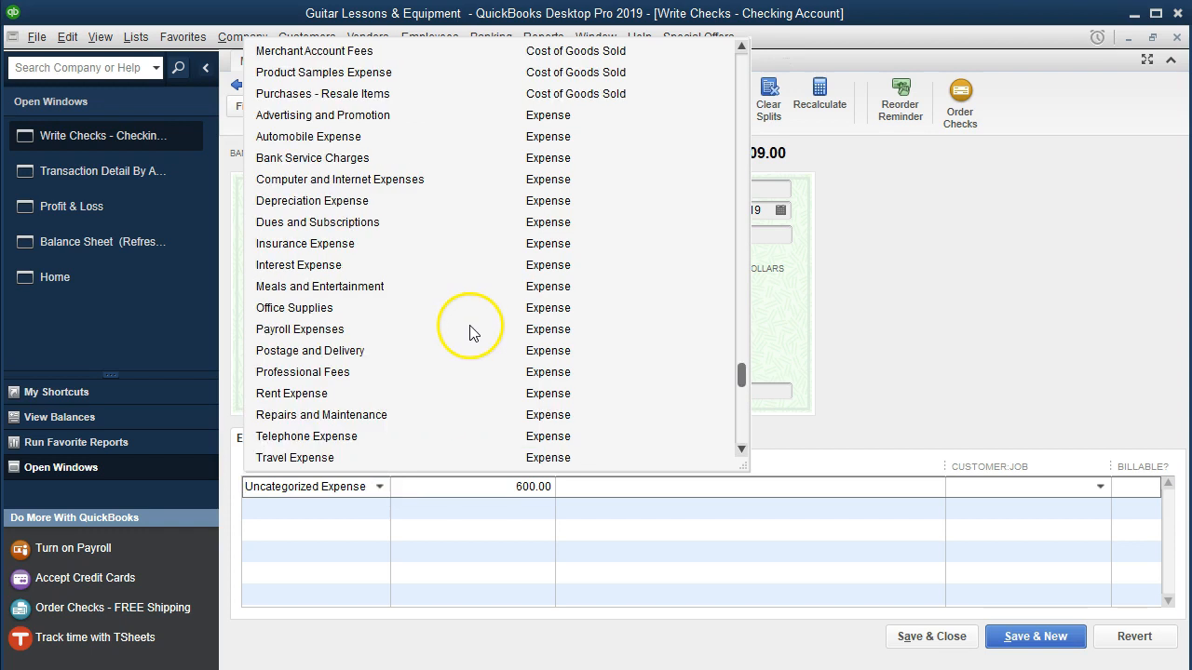
click(540, 95)
click(915, 639)
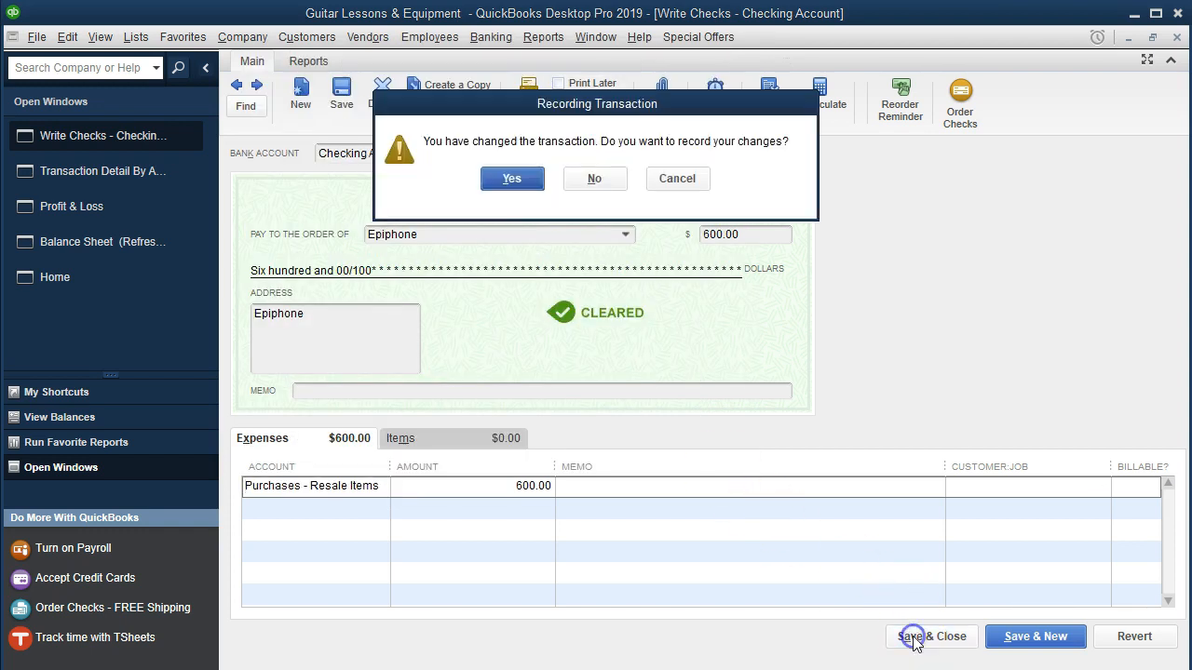
click(514, 178)
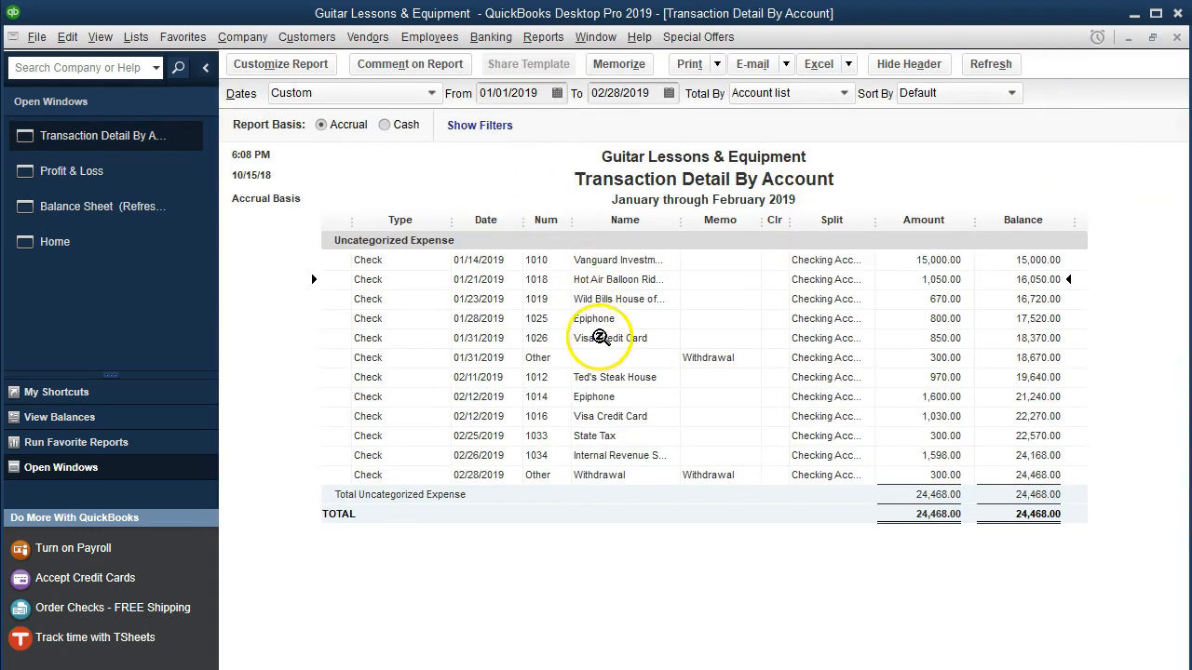
Step: Reassign Epiphone check 1014 dated 02/12/2019 to Purchases - Resale Items and record the change
double_click(604, 398)
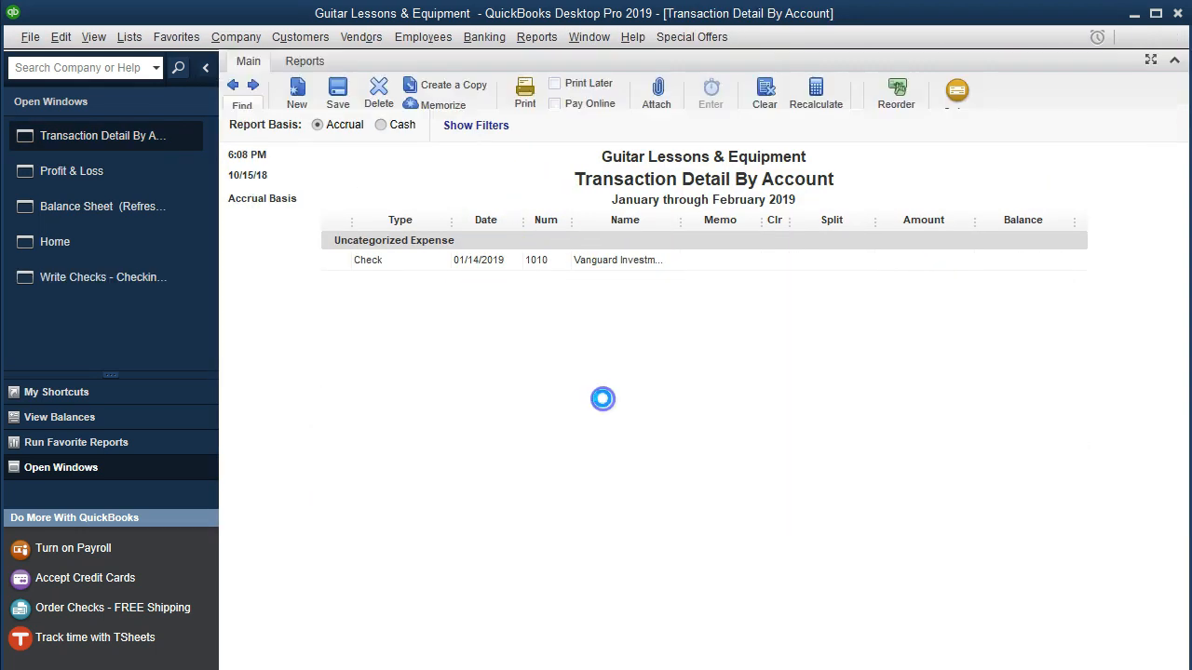
click(377, 486)
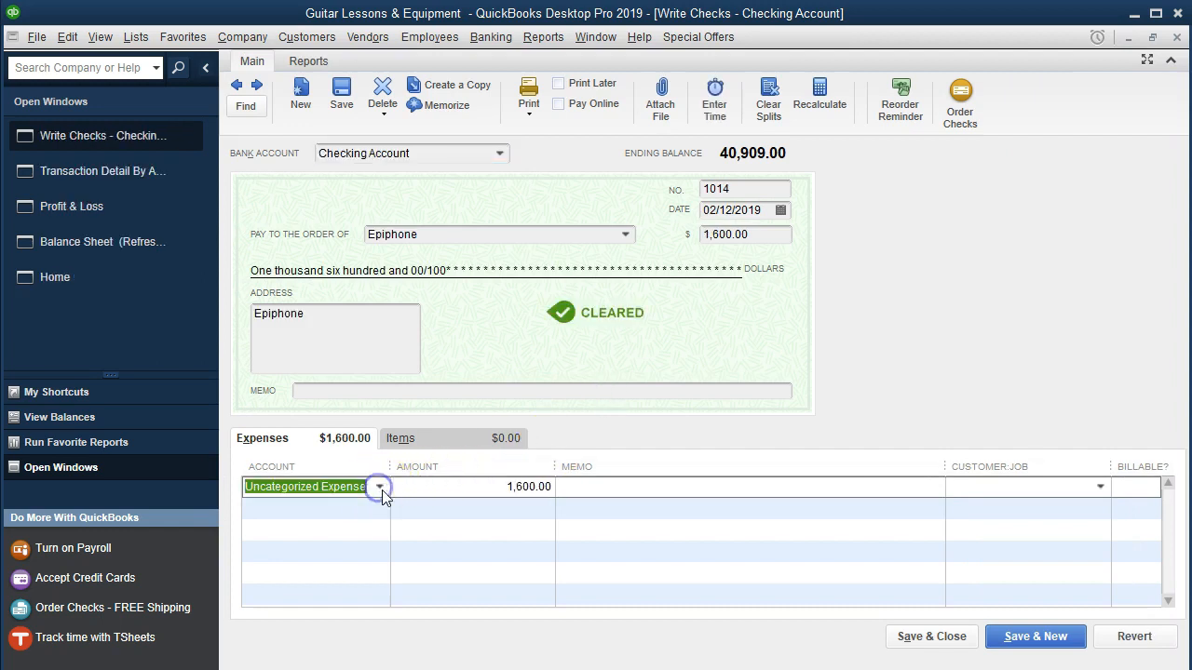
click(382, 489)
scroll(487, 314, up, 2)
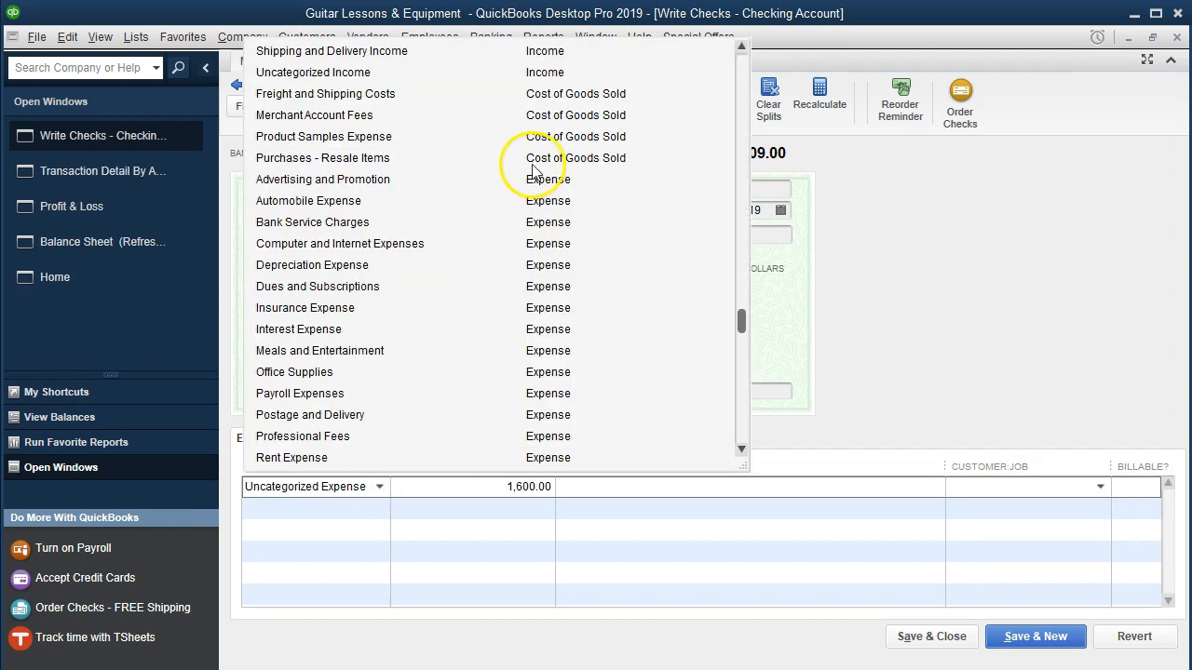
click(533, 159)
click(917, 639)
click(521, 183)
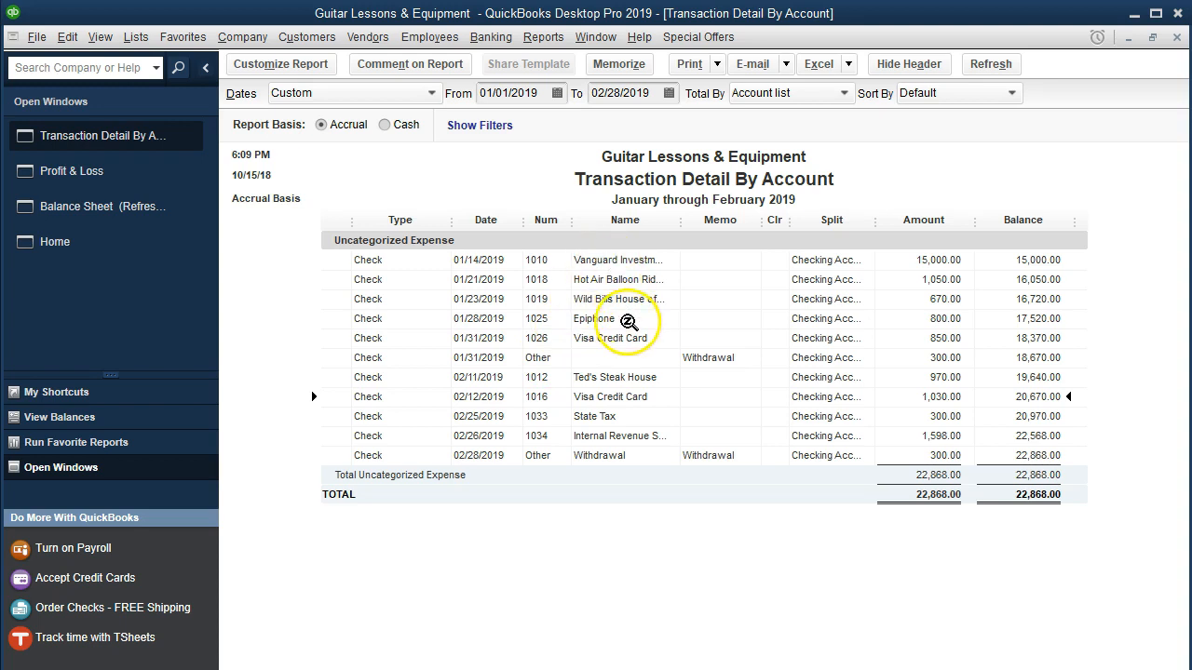
Step: Switch to the Open Items document in Word and strike through the Epiphone and Gibson vendor questions with their check sub-items
click(528, 669)
click(466, 668)
click(264, 243)
drag(228, 269, 441, 373)
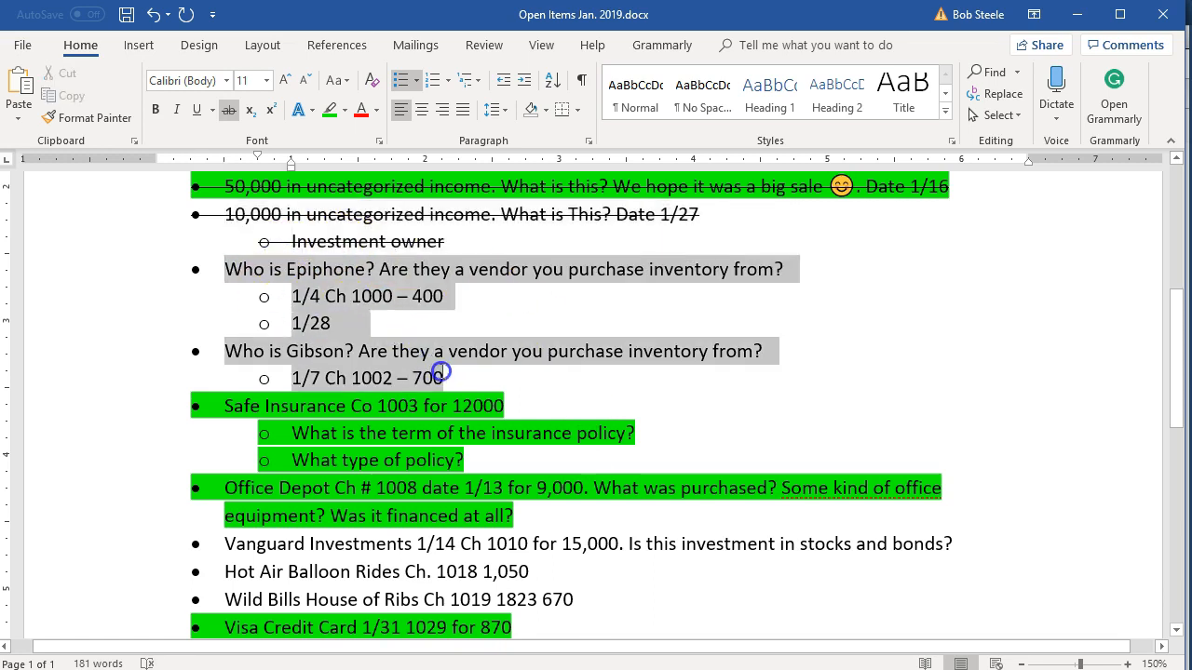
right_click(416, 269)
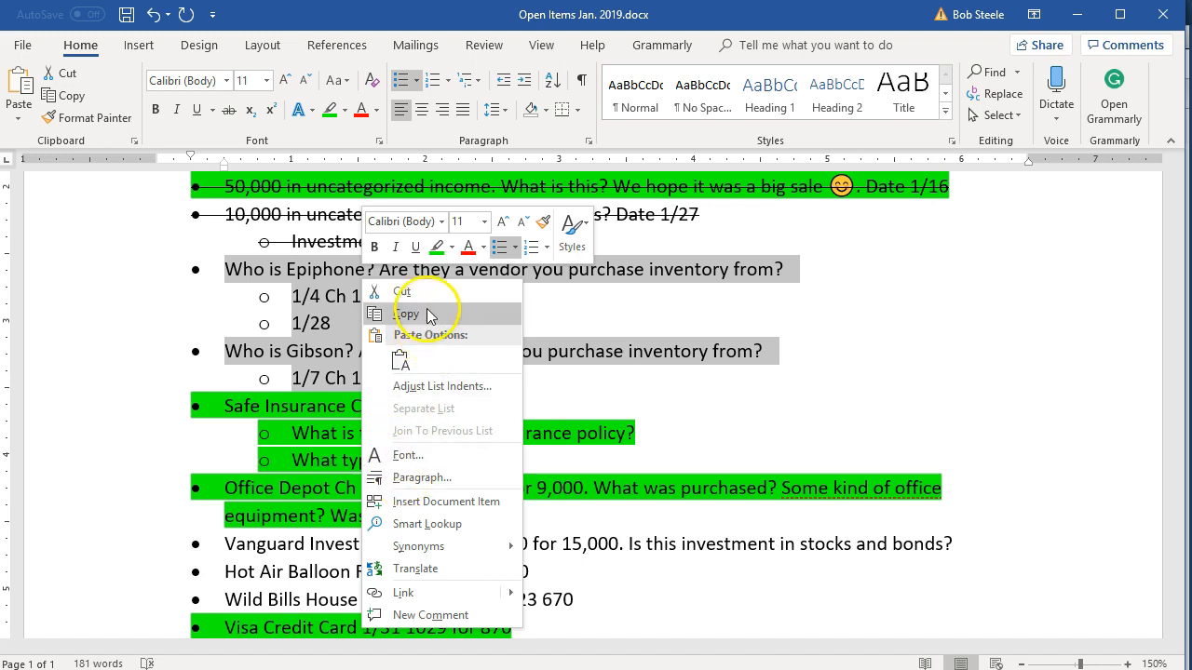
click(228, 110)
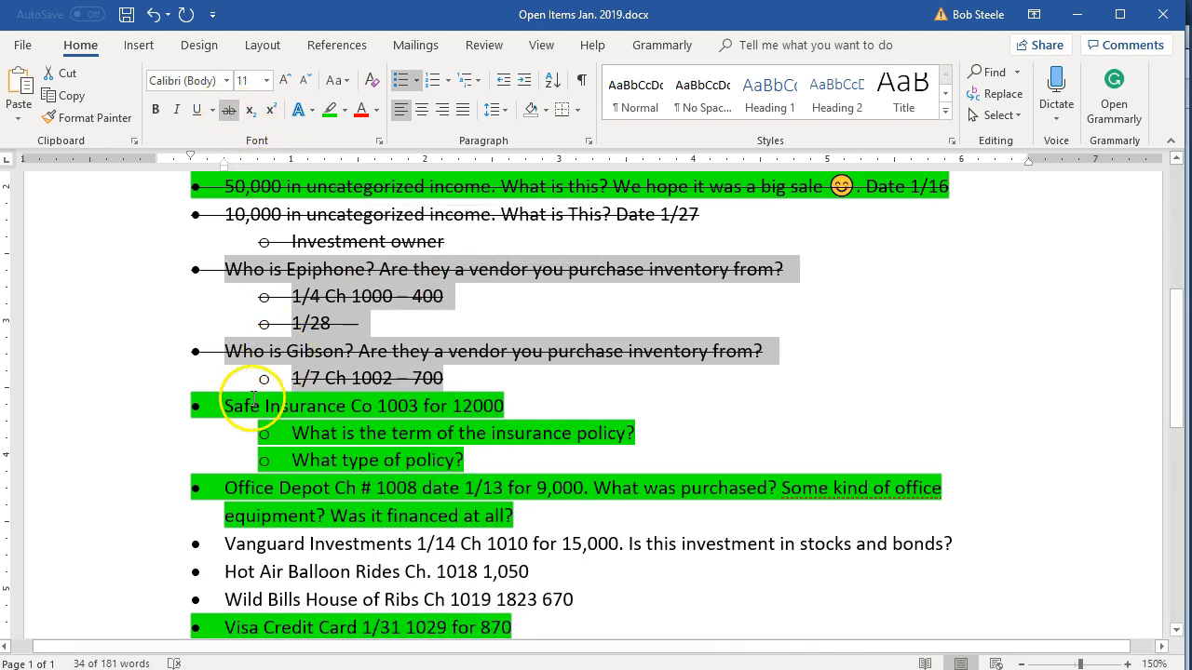
Step: Strike through the Safe Insurance Co 1003 item with its policy questions and the Office Depot check 1008 item
drag(222, 406, 529, 512)
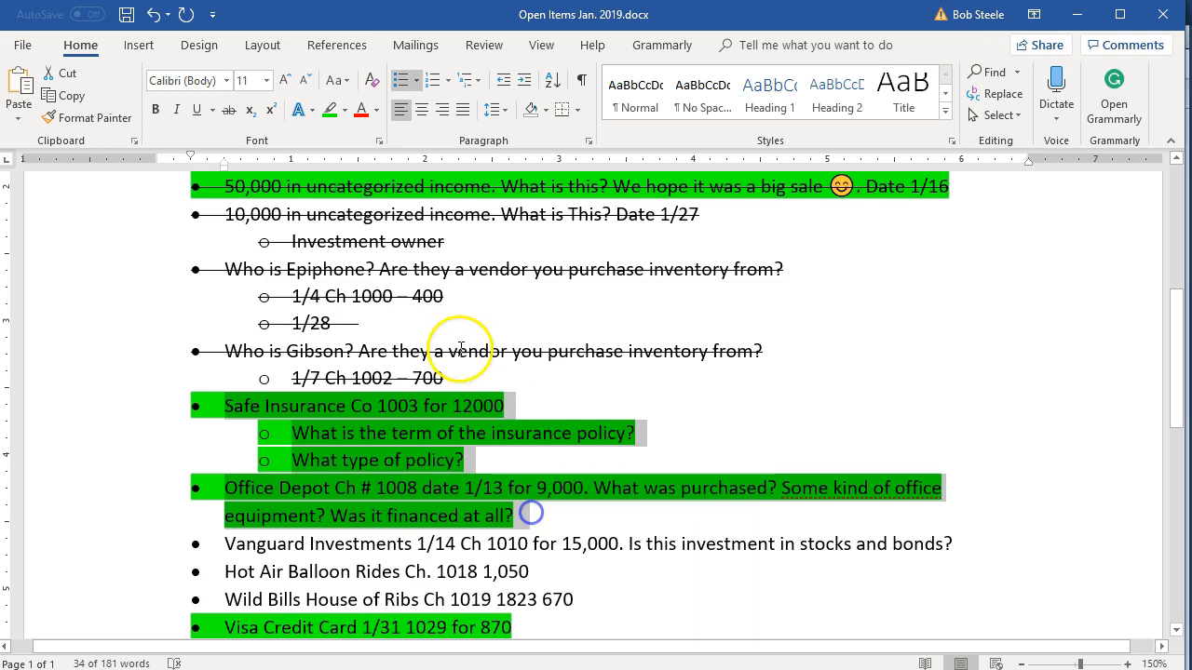
click(228, 110)
scroll(270, 389, down, 2)
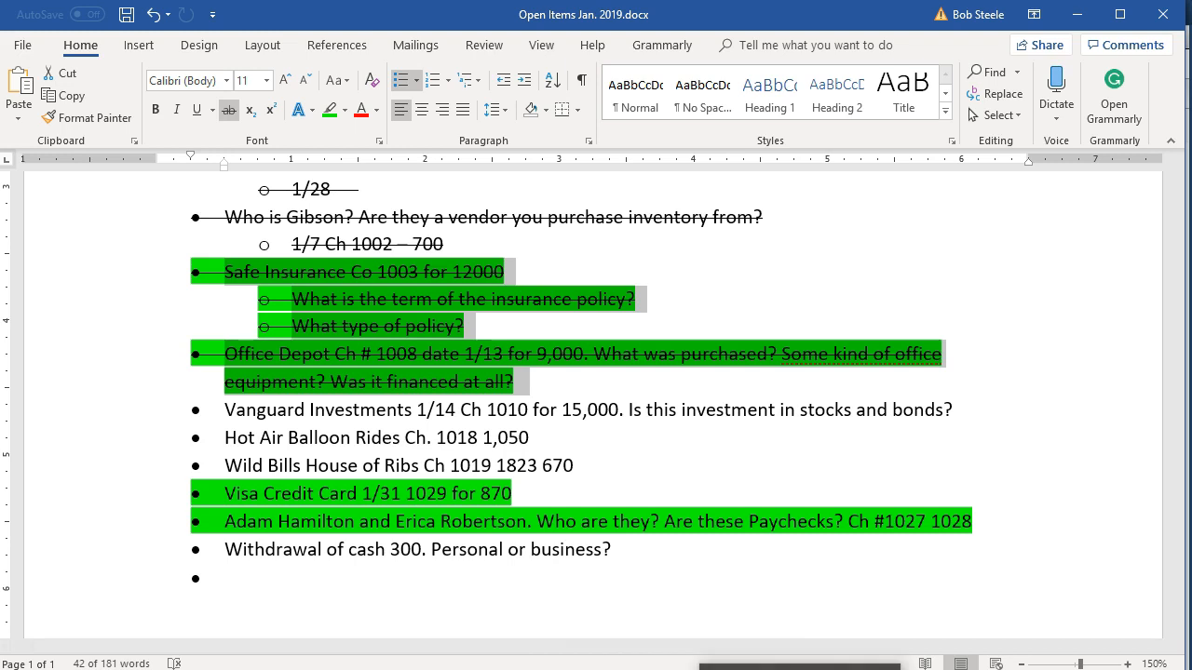
Step: In QuickBooks, open Vanguard Investments check 1010 dated 01/14/2019 from the Uncategorized Expense detail and enter Investment as its expense account
click(802, 668)
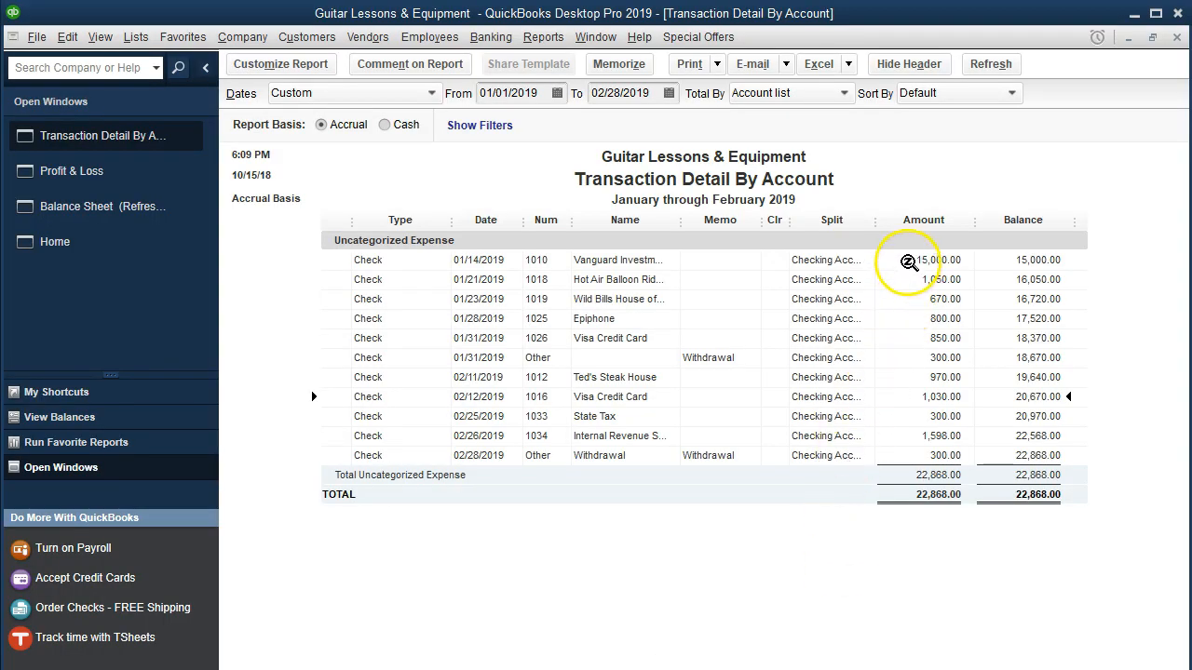
double_click(908, 264)
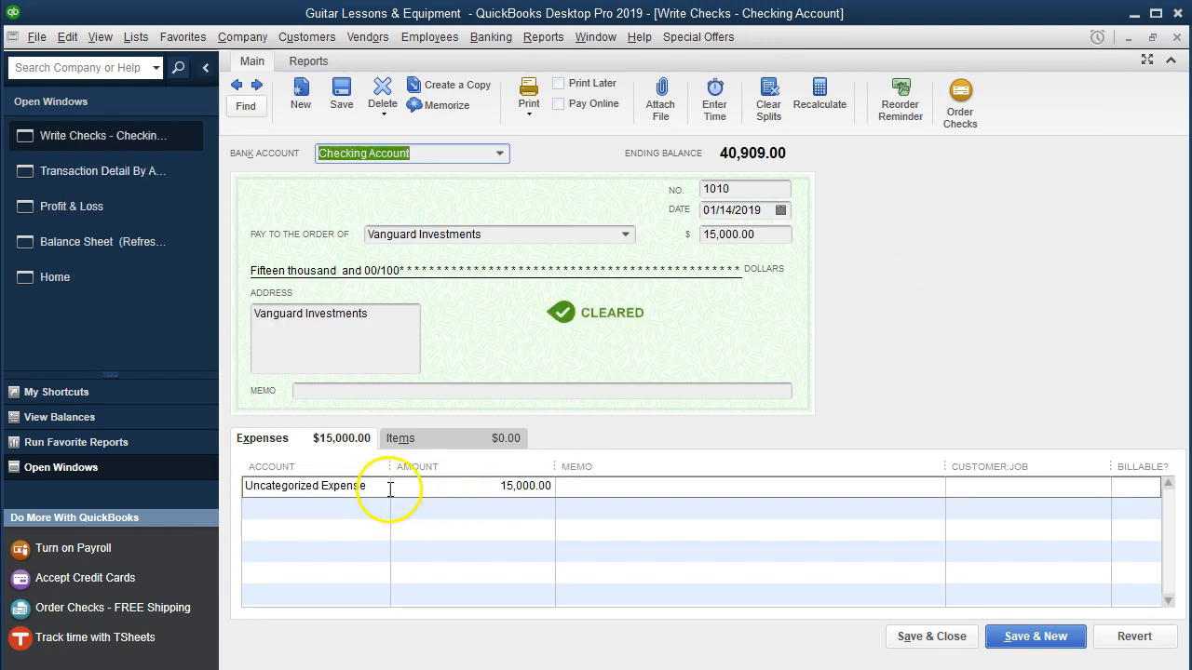
click(390, 490)
click(383, 488)
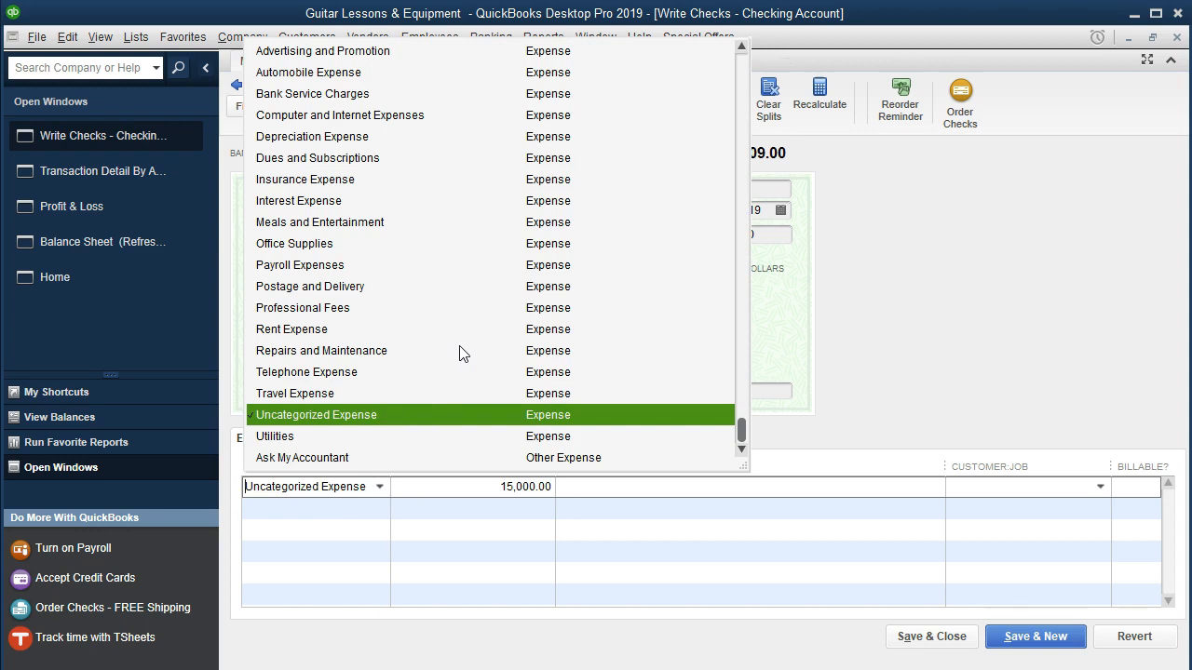
scroll(459, 352, up, 10)
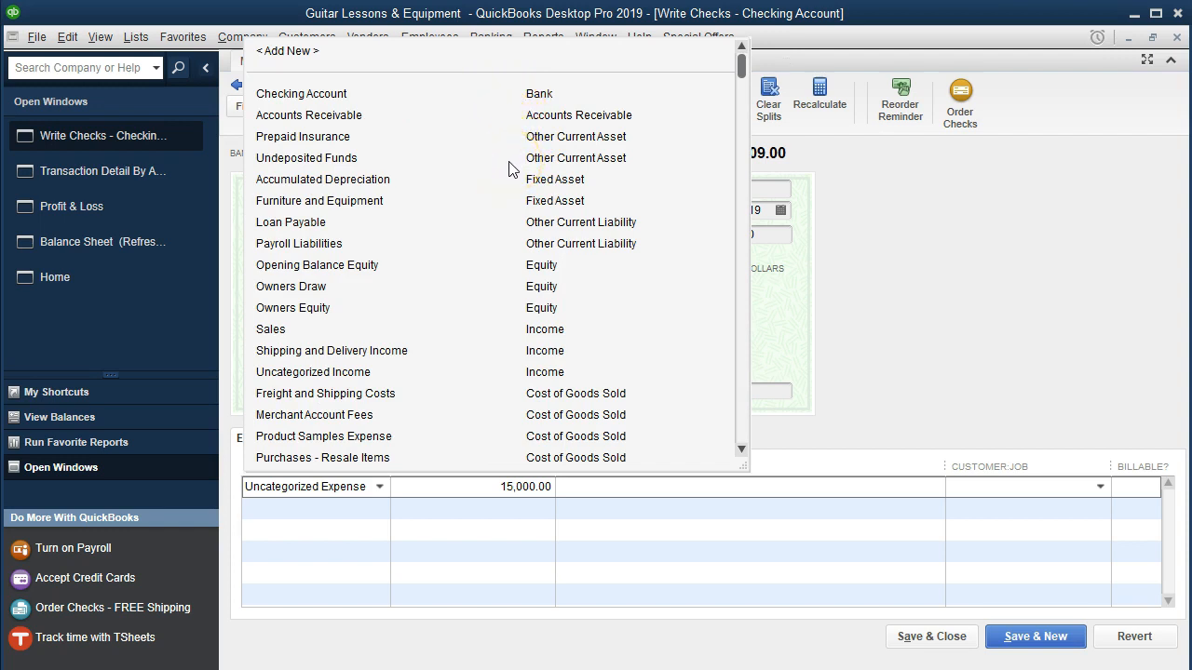
drag(246, 484, 534, 477)
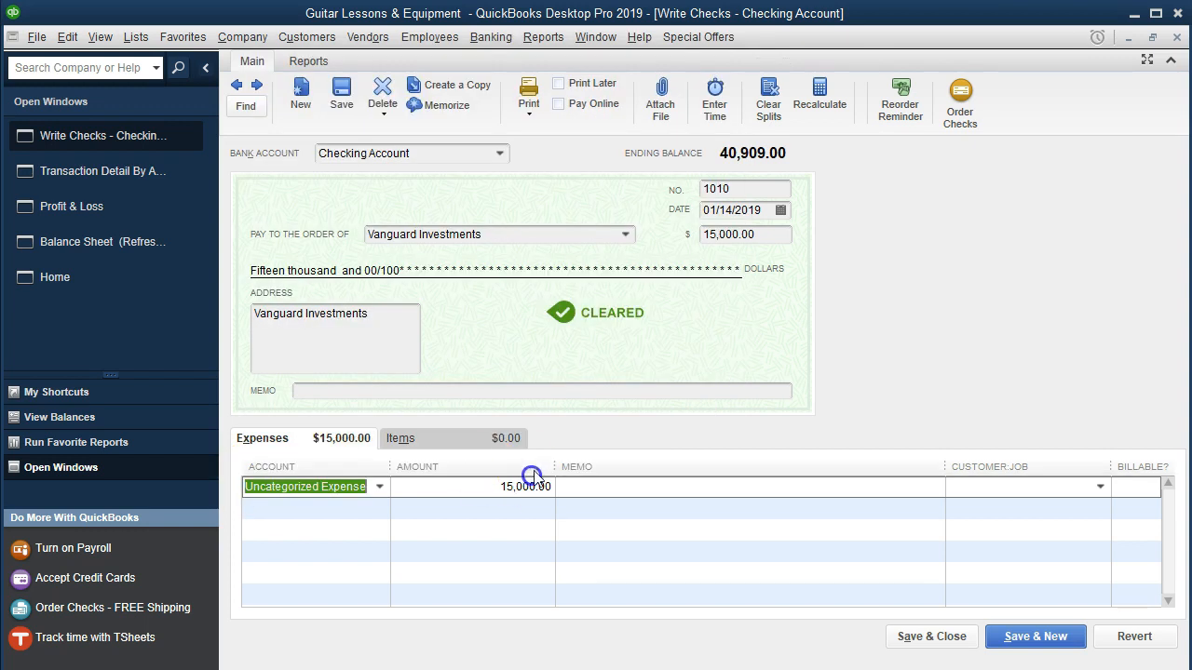
key(BackSpace)
text(Investment)
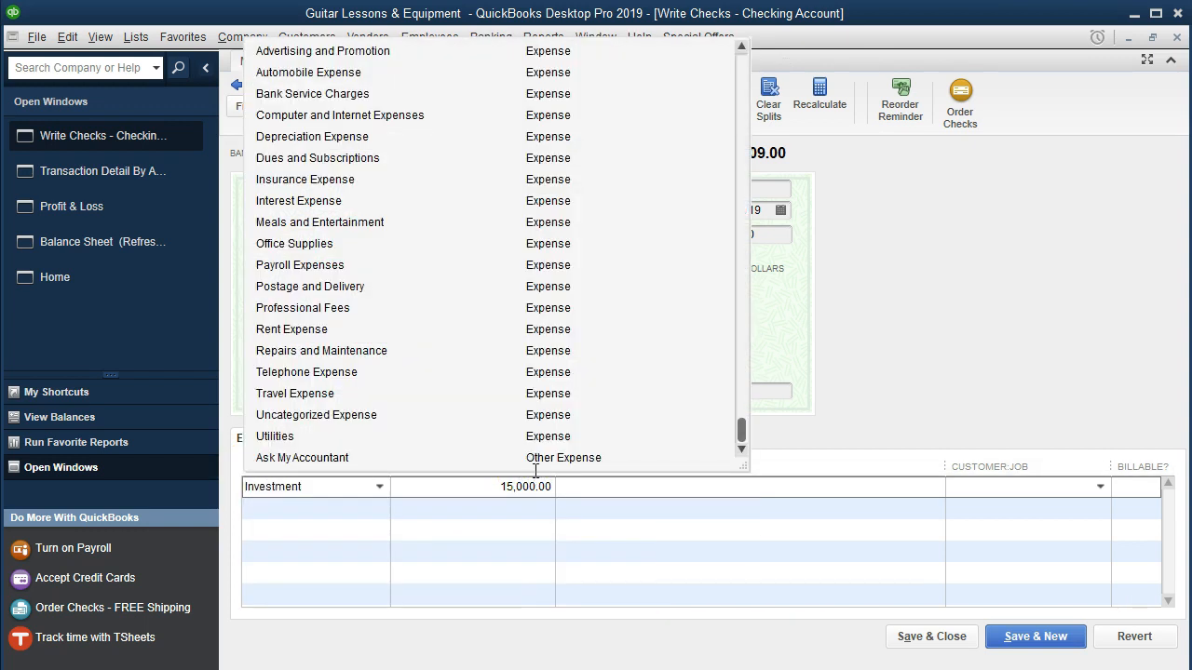
key(Tab)
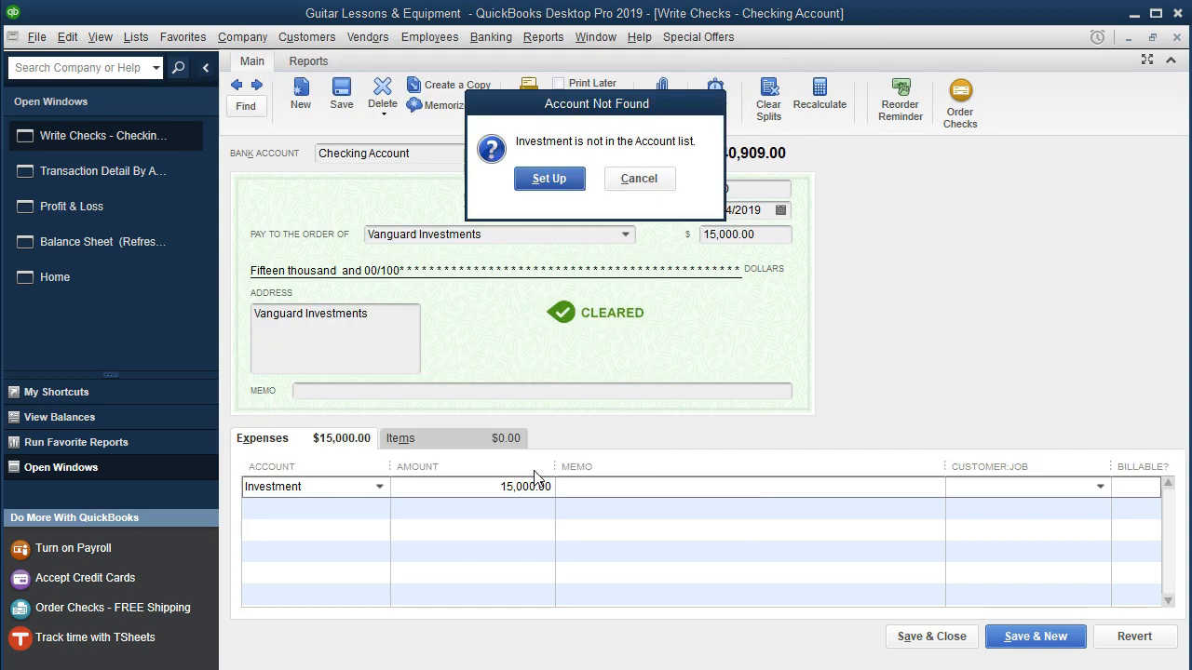
Step: Set up Investment as a new account of type Other Current Asset and save it
click(551, 180)
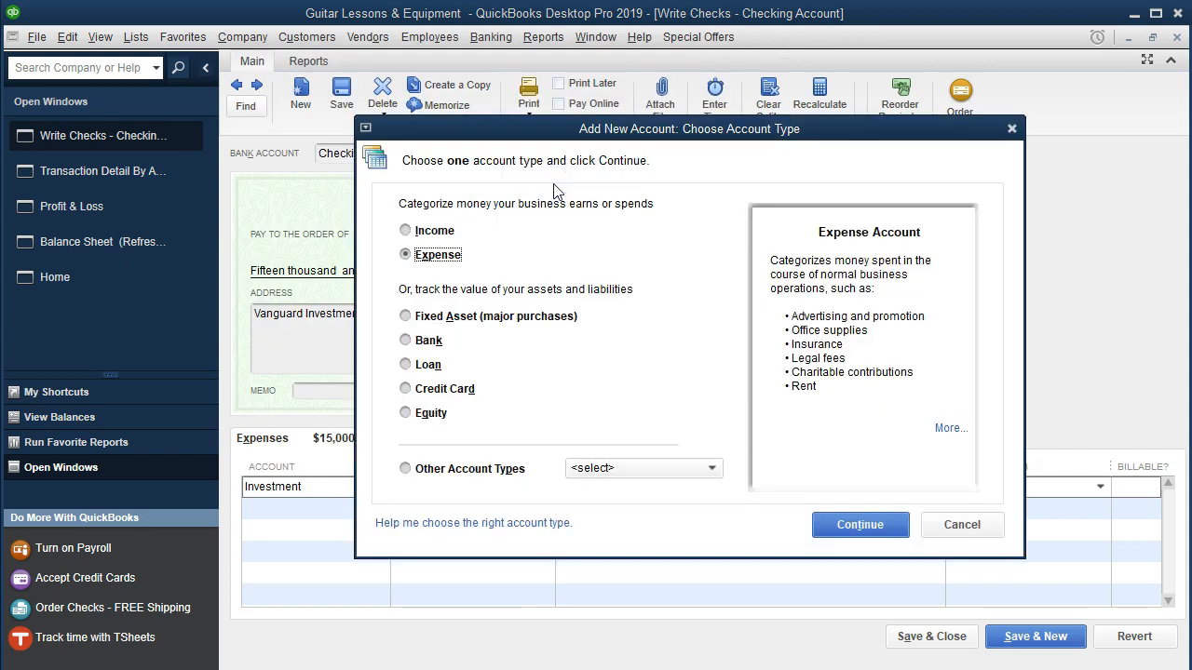
click(665, 465)
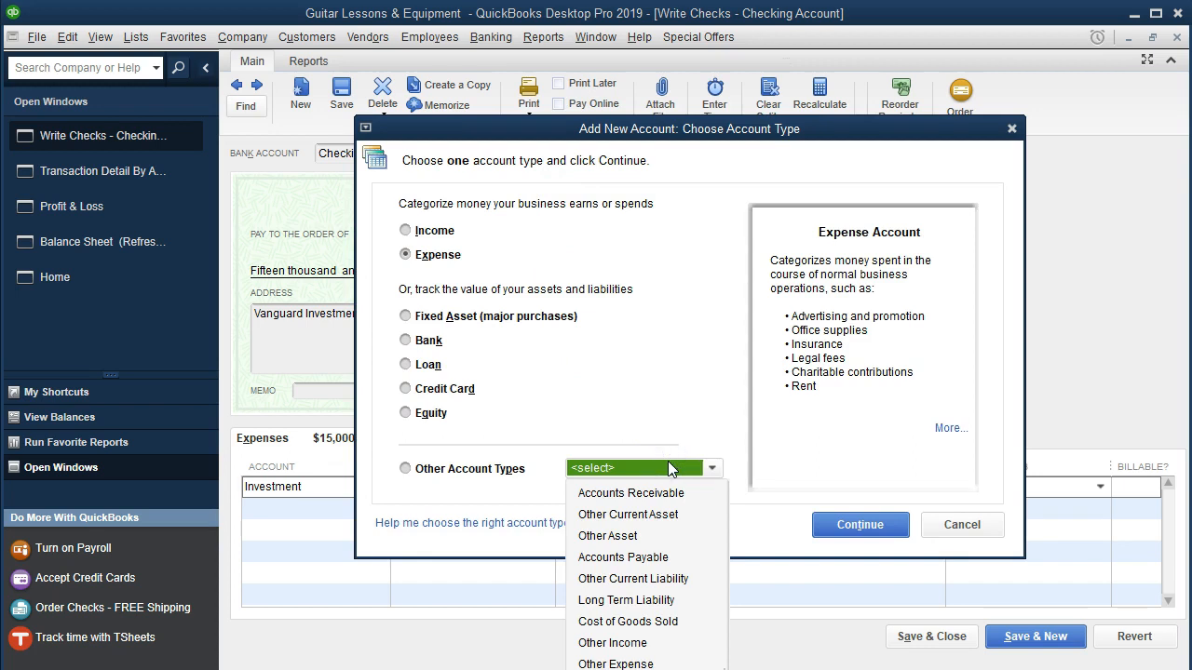
click(673, 517)
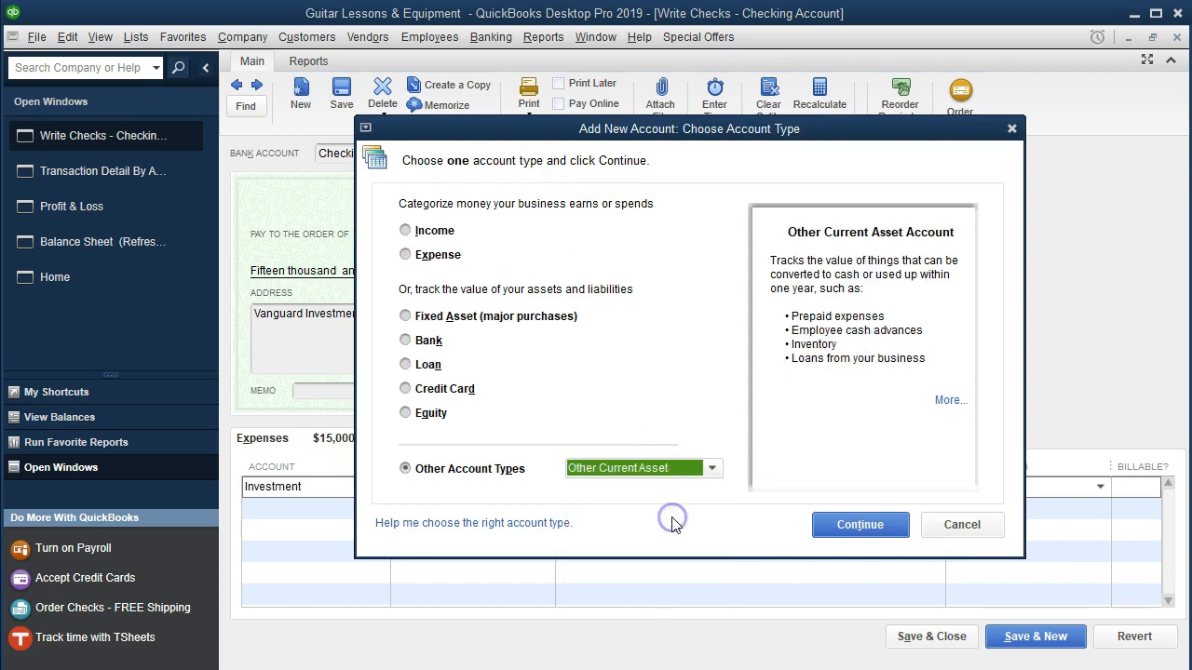
click(835, 529)
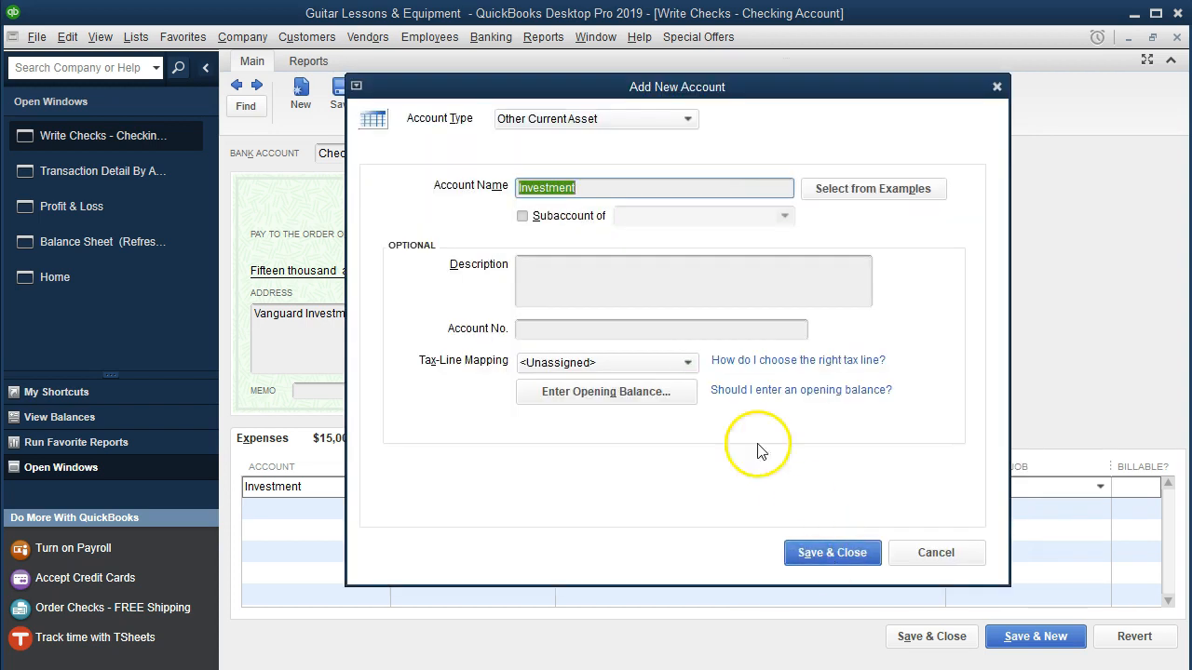
click(827, 553)
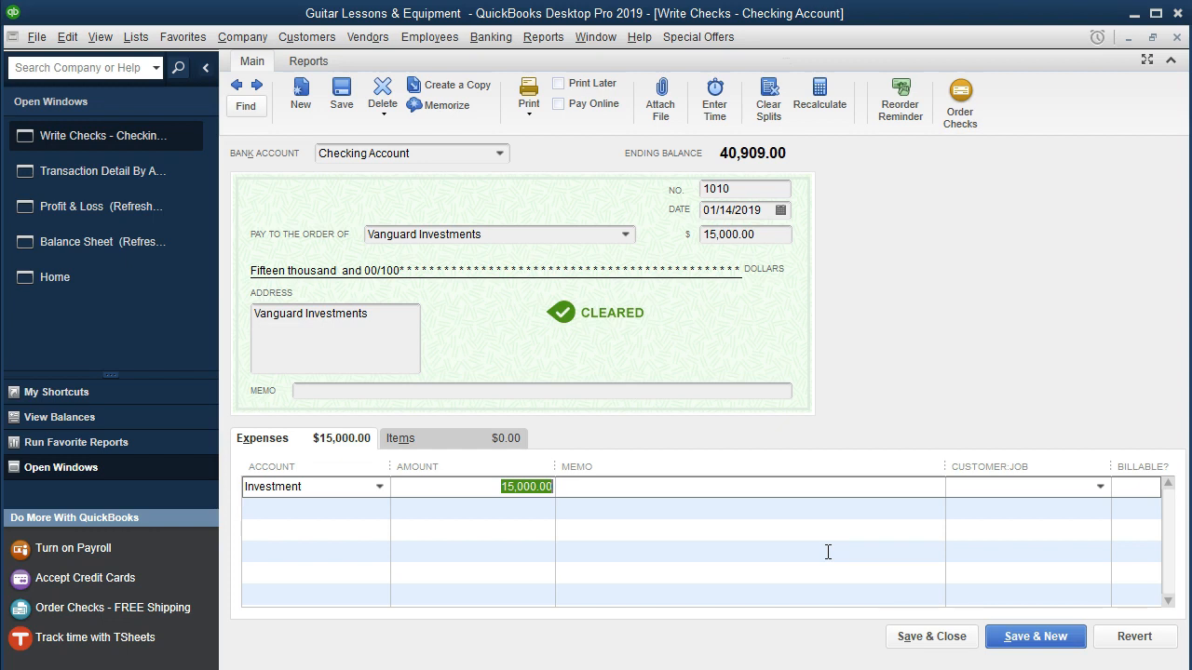
Step: Save and close the Vanguard Investments check, record the change, and refresh the transaction detail report
click(908, 642)
click(524, 191)
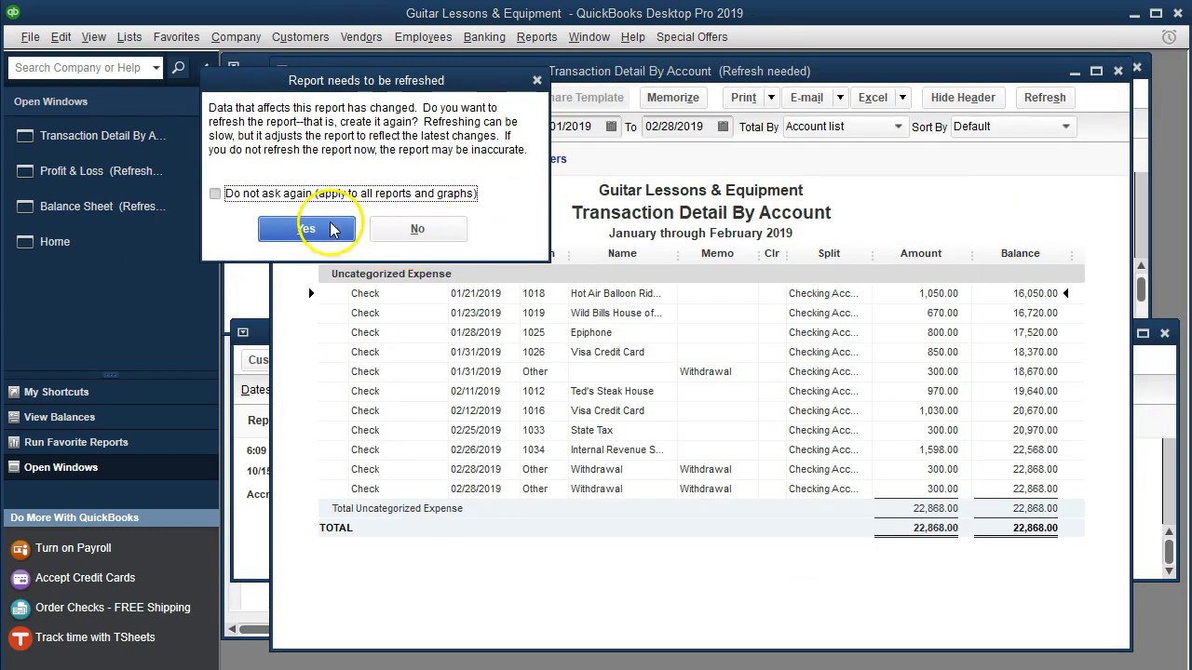
click(328, 226)
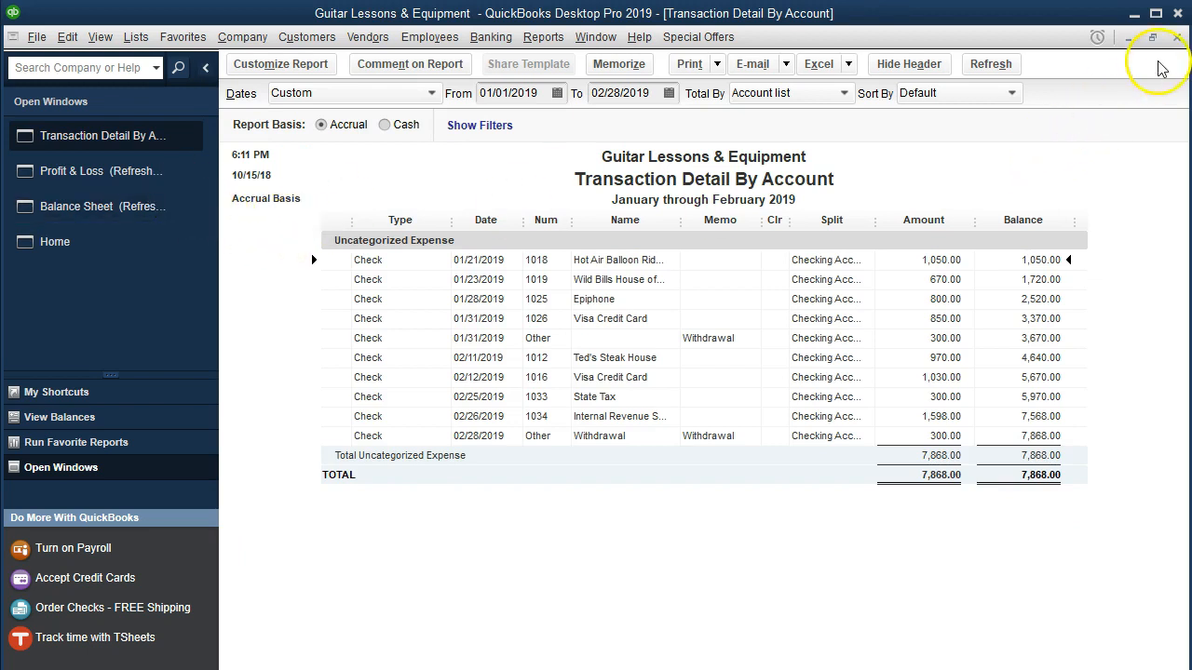
Step: Close the transaction detail report, refresh the Profit & Loss, and check its Uncategorized Expense line
click(1177, 37)
click(305, 226)
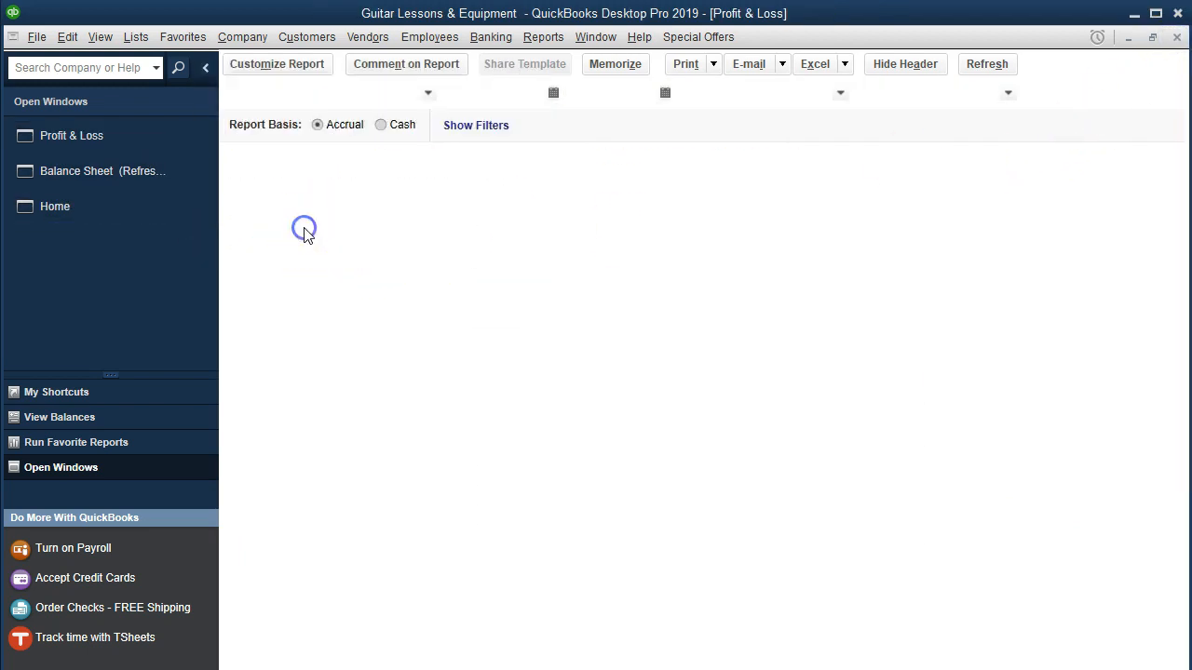
click(825, 570)
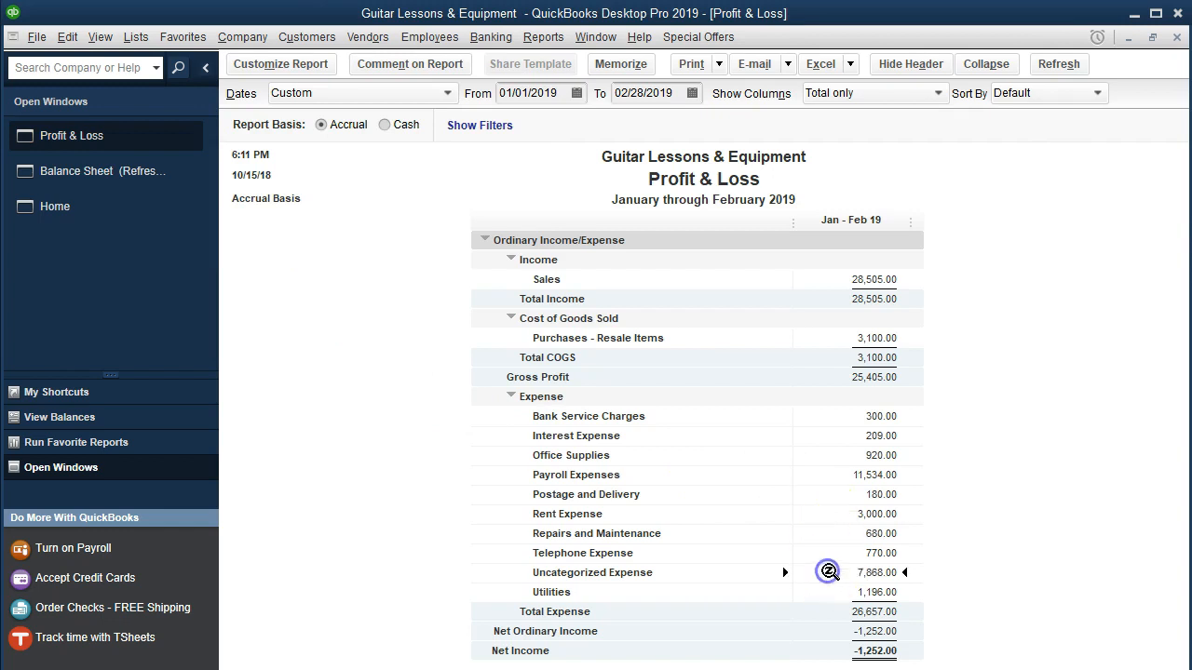
Step: Refresh the Balance Sheet, check the Investment line under Other Current Assets, and return to the Profit & Loss
click(148, 179)
click(295, 224)
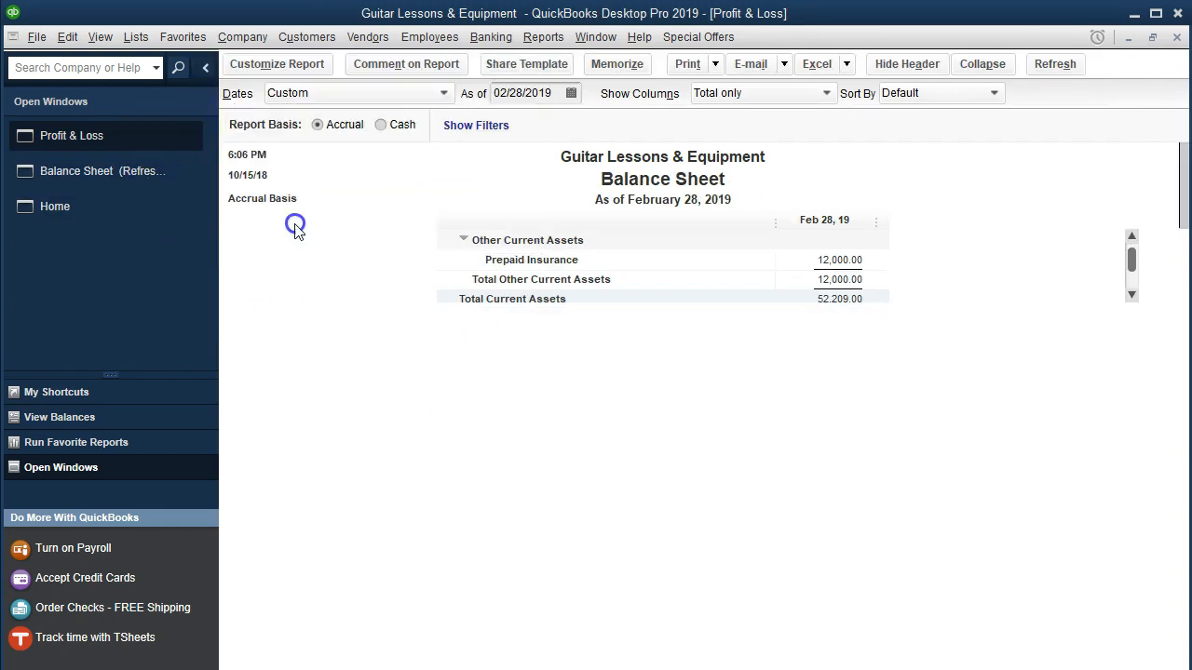
click(845, 264)
scroll(750, 325, up, 1)
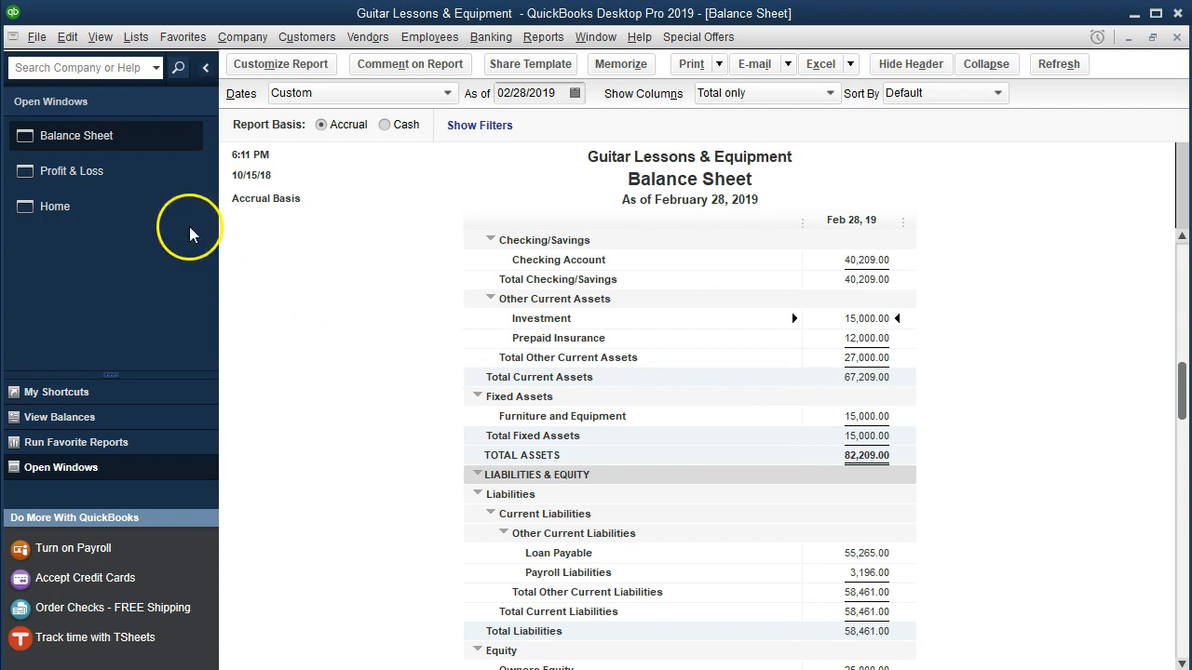
click(72, 171)
Step: Switch to the Open Items document in Word and strike through the Vanguard Investments check 1010 item
click(528, 669)
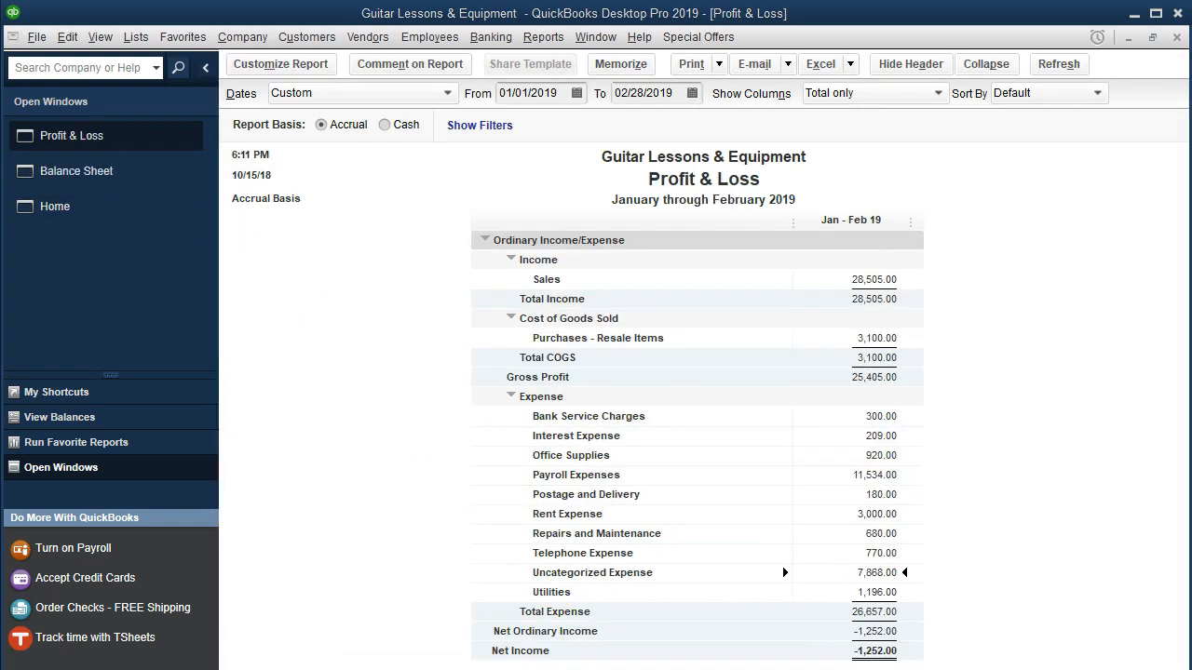
click(610, 668)
drag(224, 410, 958, 409)
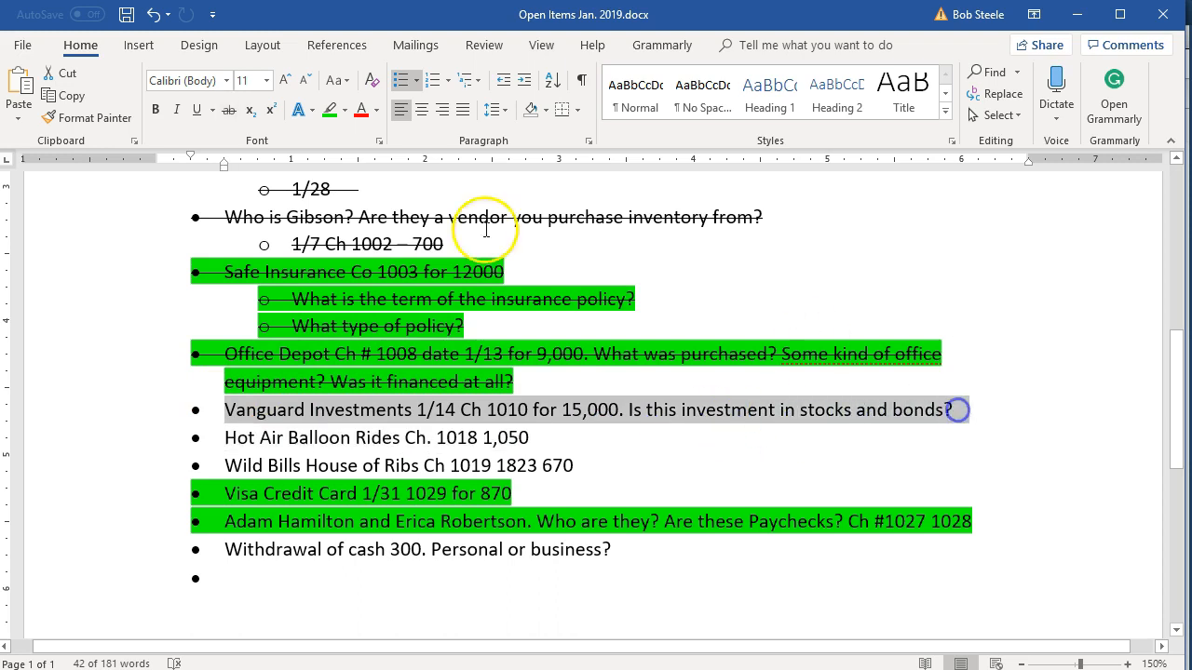
click(229, 110)
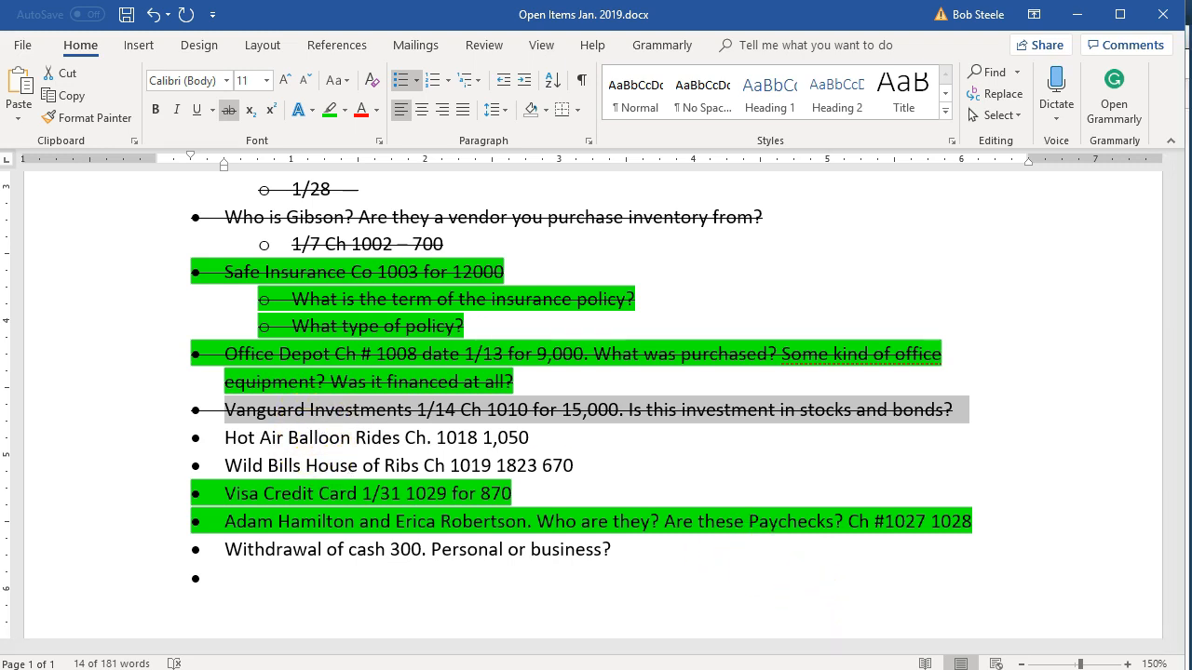
Step: Switch to QuickBooks and open the Hot Air Balloon Rides check 1018 from the Profit & Loss's Uncategorized Expense detail
key(alt+Tab)
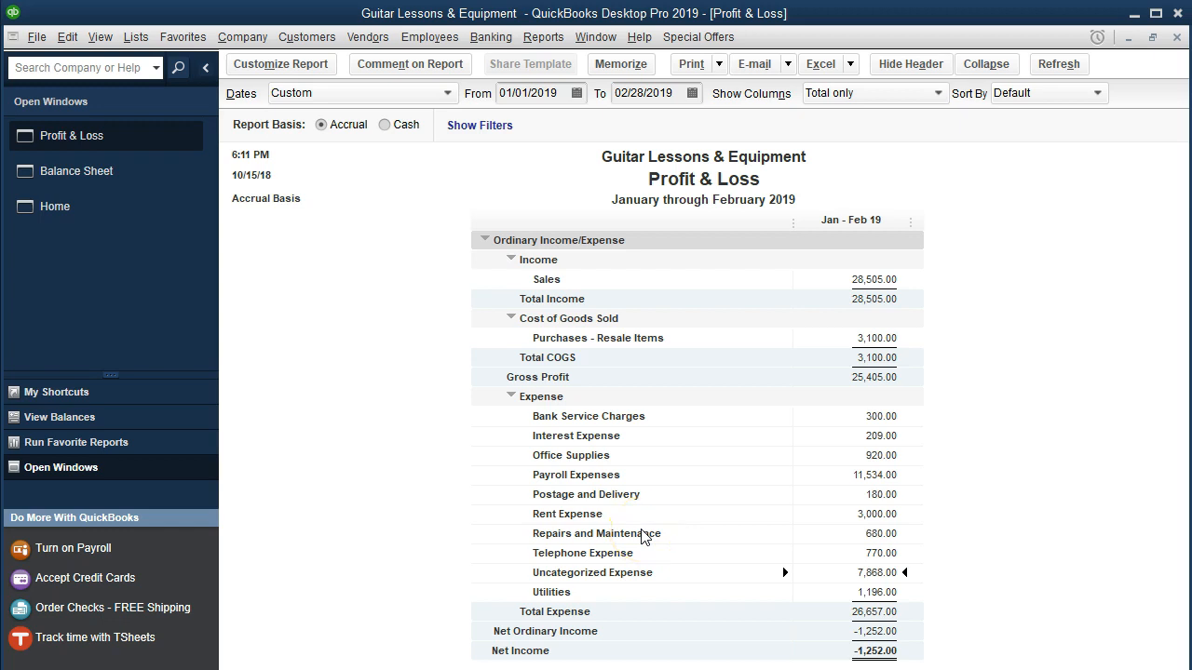
double_click(834, 572)
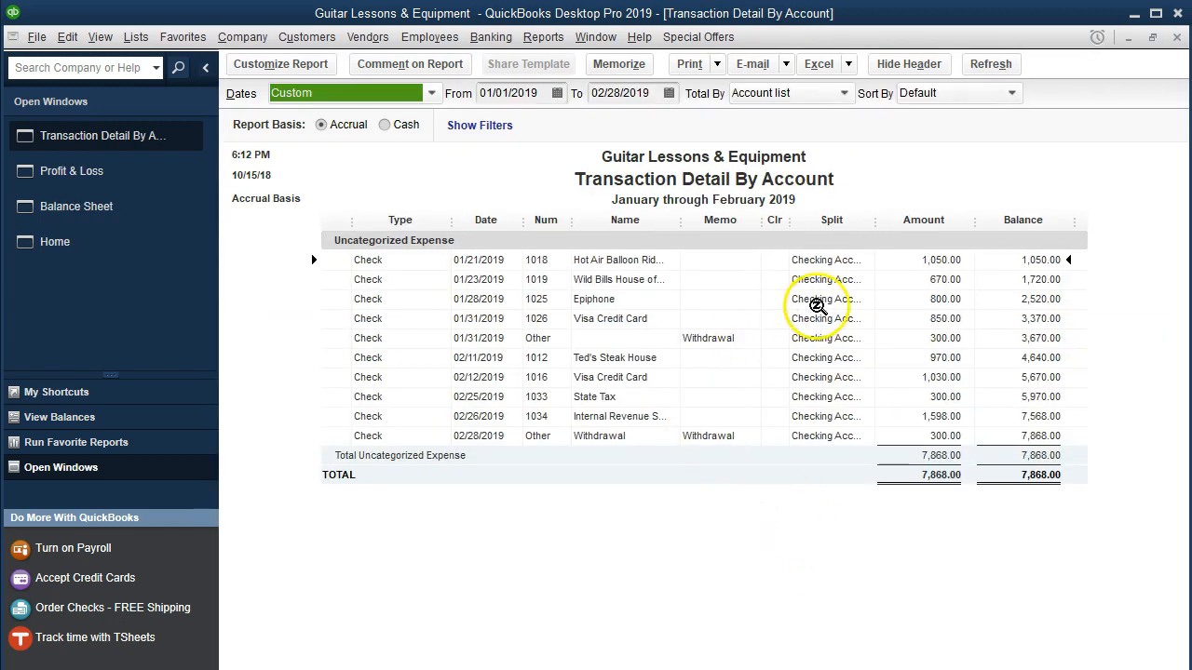
double_click(902, 265)
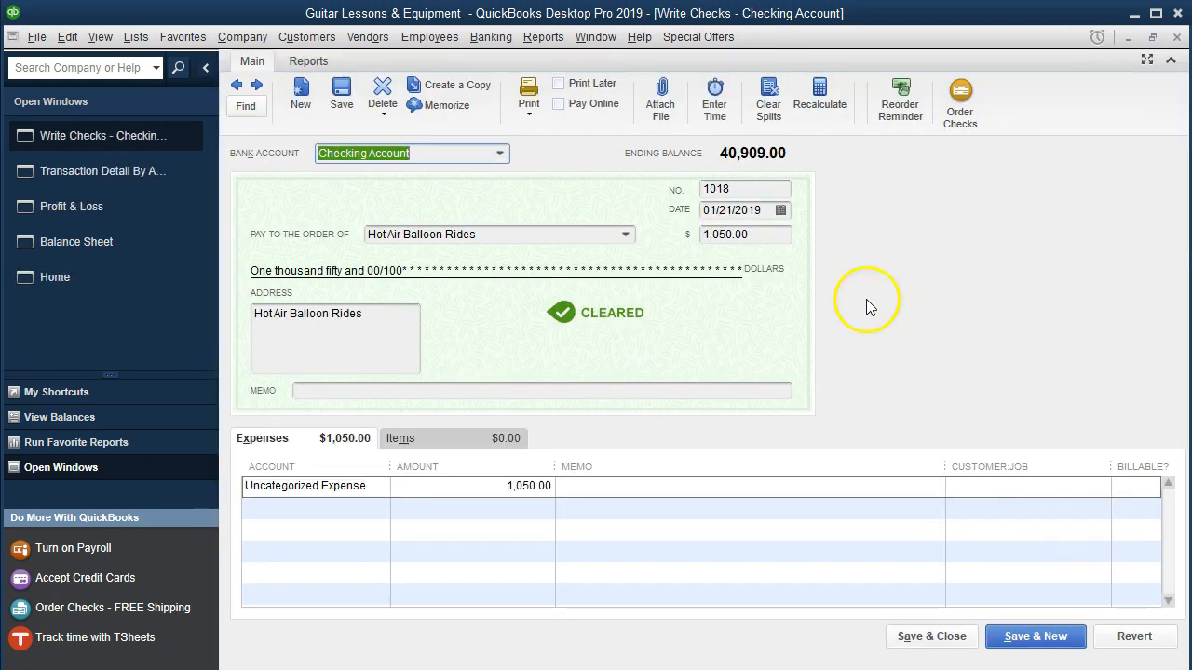
Step: Change the expense account on check 1018 to Owners Draw, then save and close the check, recording the change
click(385, 490)
click(384, 489)
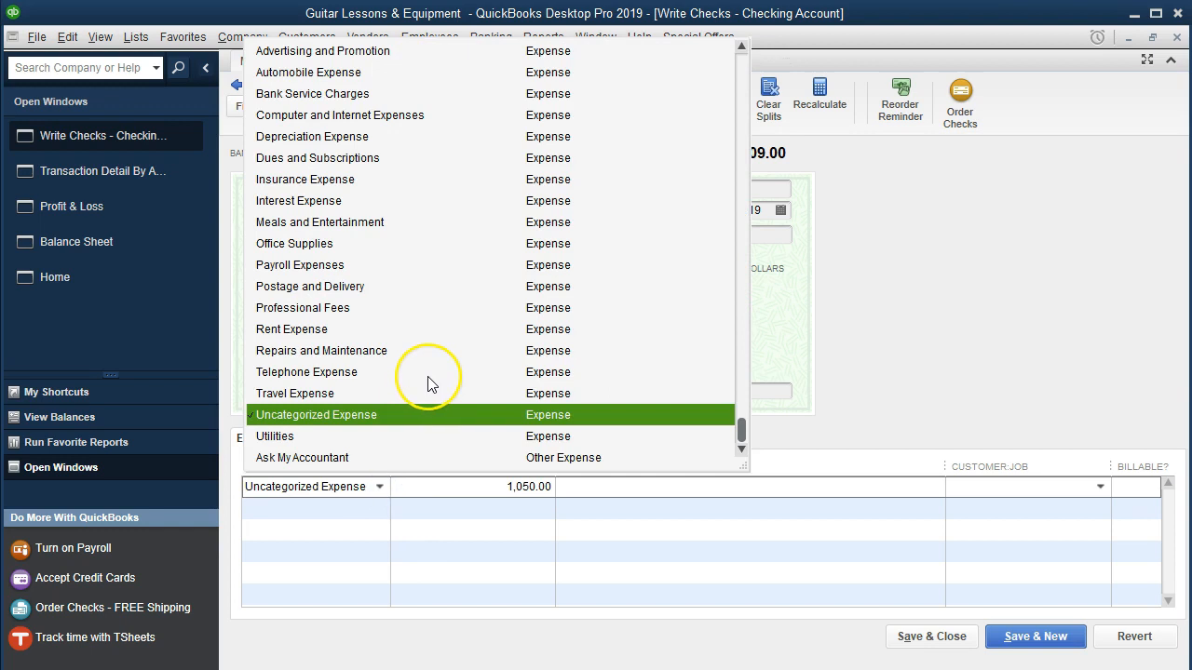
scroll(428, 381, up, 2)
scroll(431, 384, up, 3)
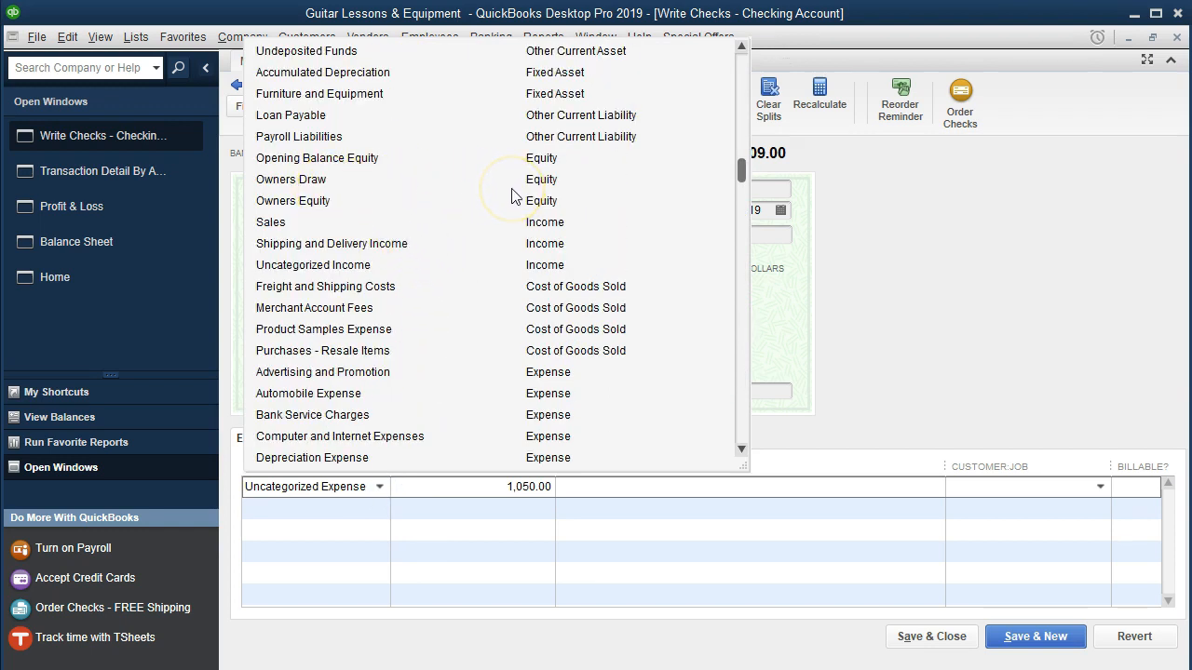
click(303, 182)
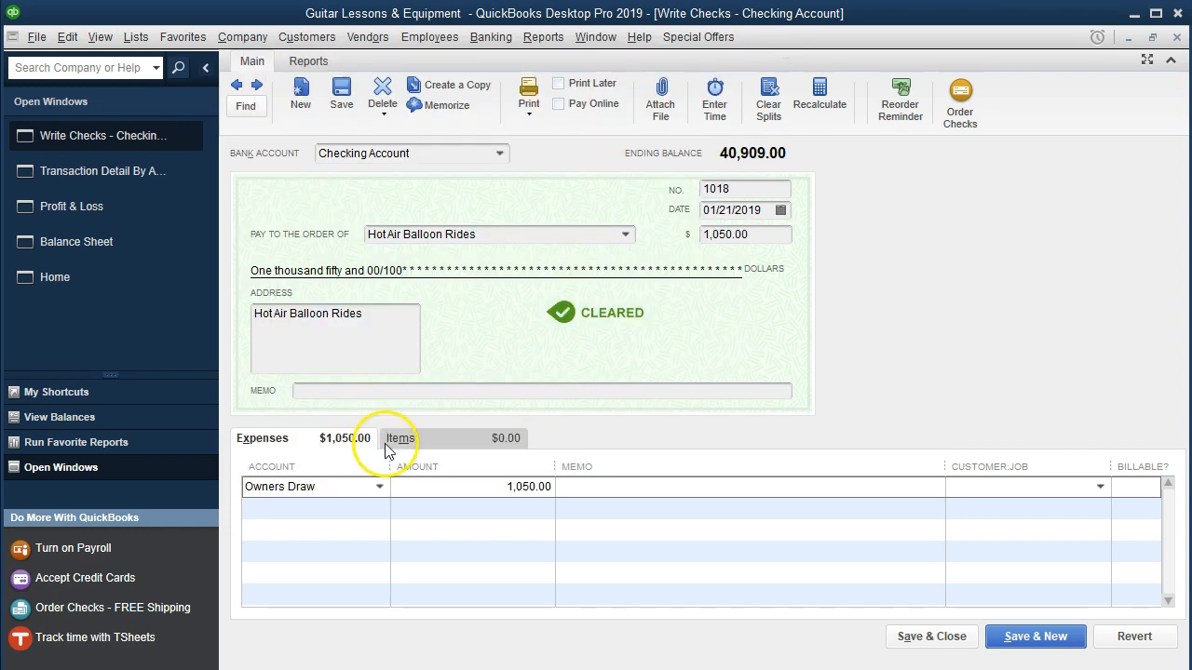
click(971, 637)
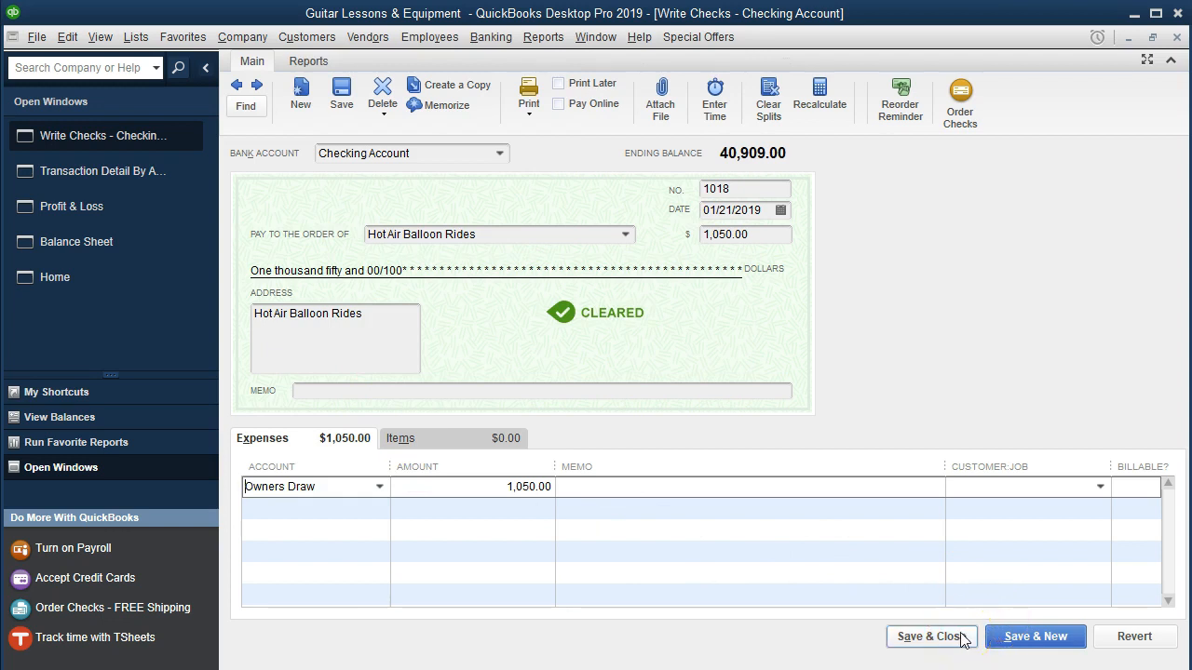
click(961, 639)
click(511, 186)
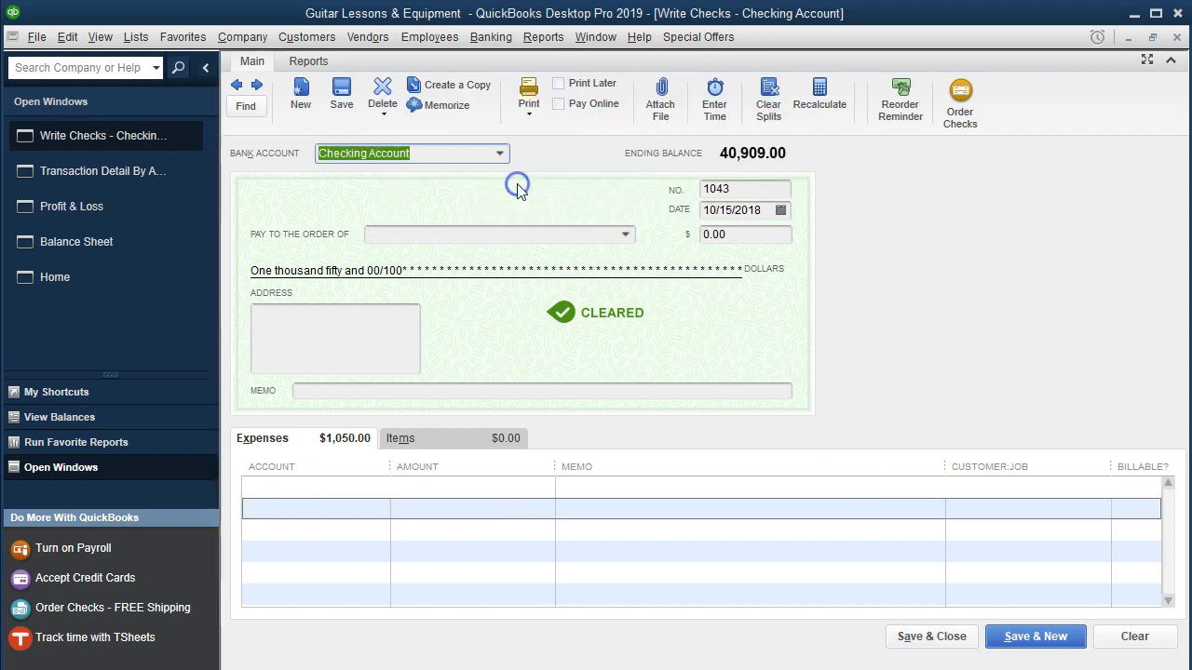
Step: Close the transaction detail report and check the Owners Draw line in the Balance Sheet's Equity section
click(1176, 37)
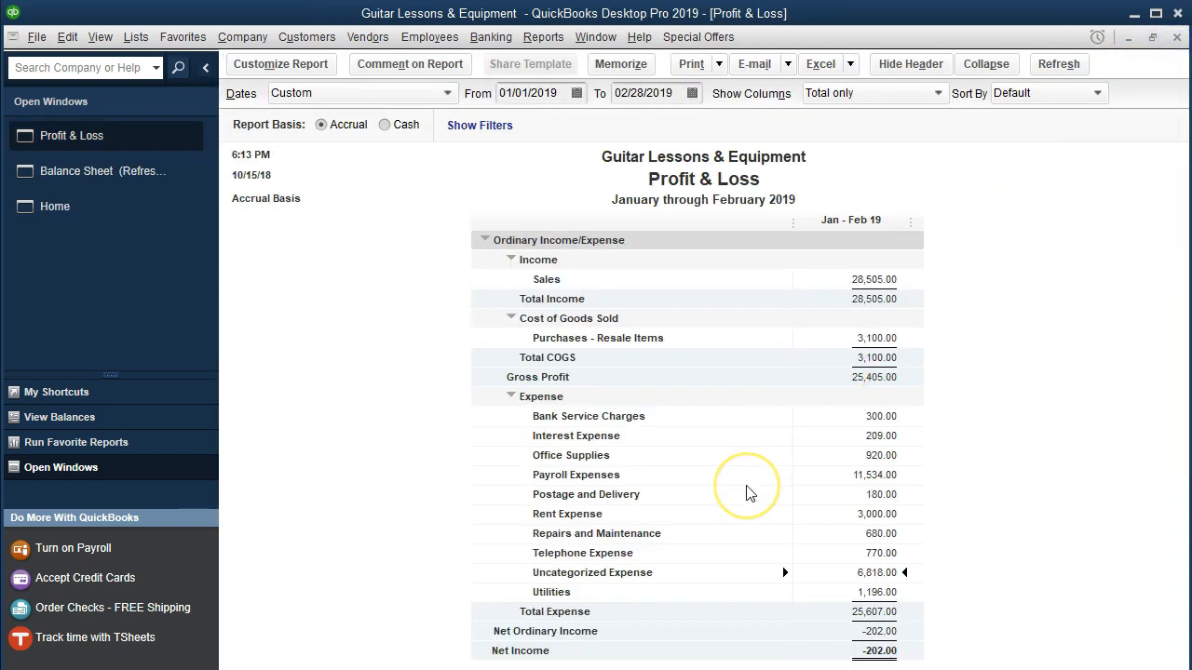
click(148, 177)
click(316, 224)
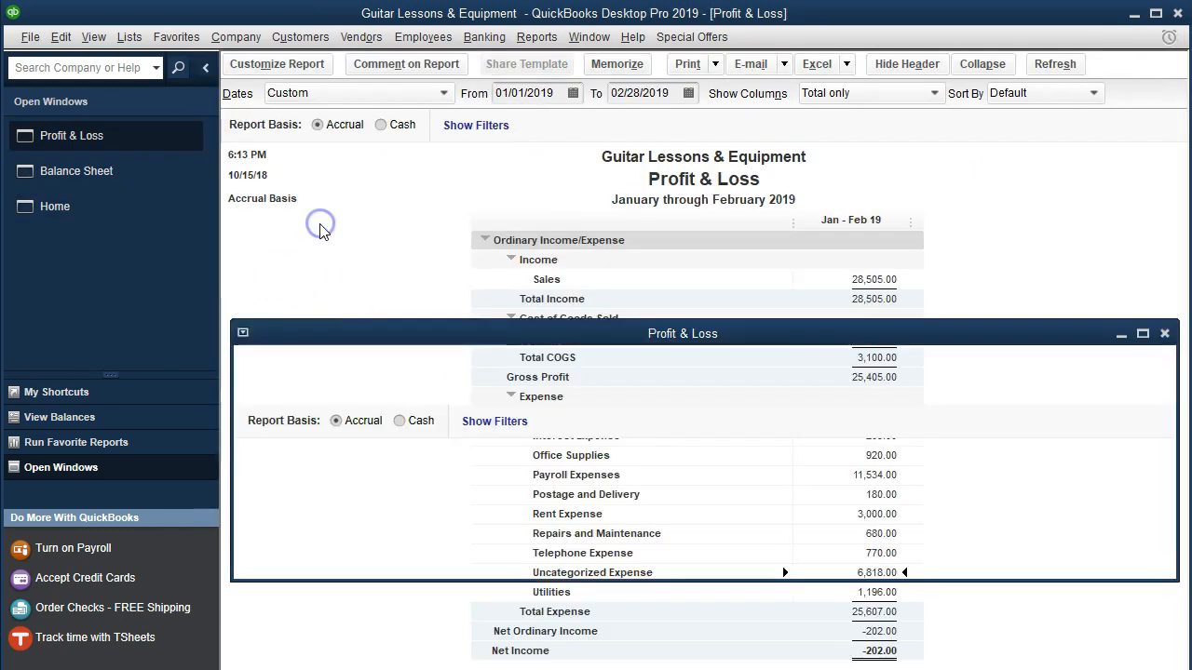
scroll(419, 447, down, 3)
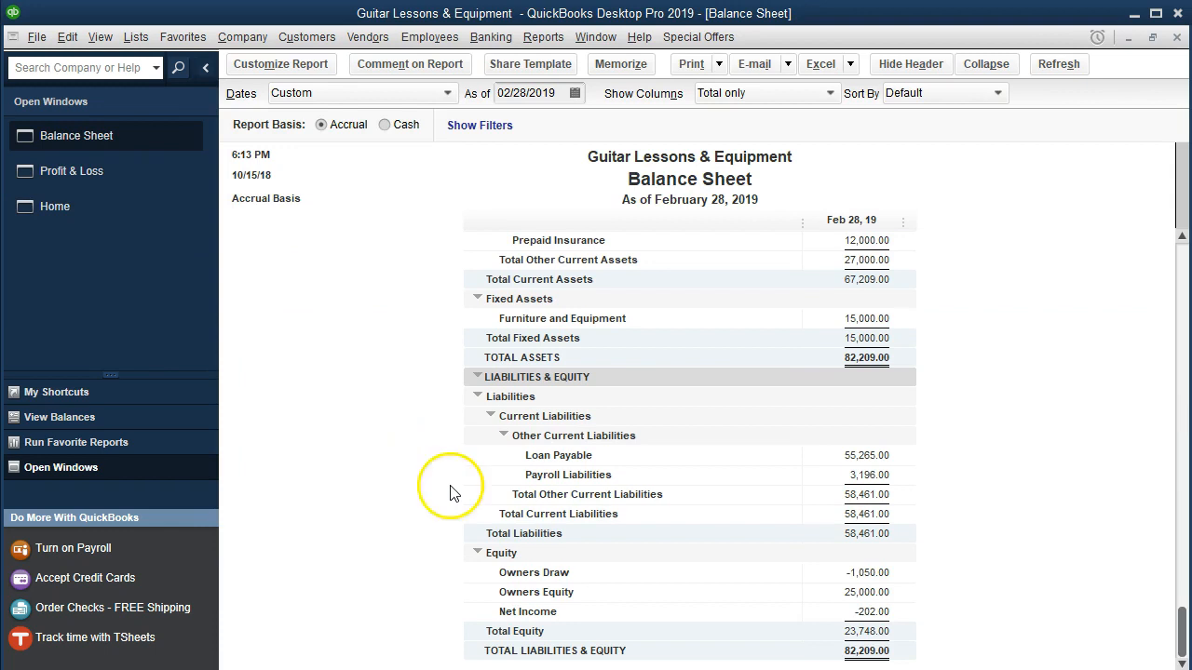
click(823, 572)
click(755, 651)
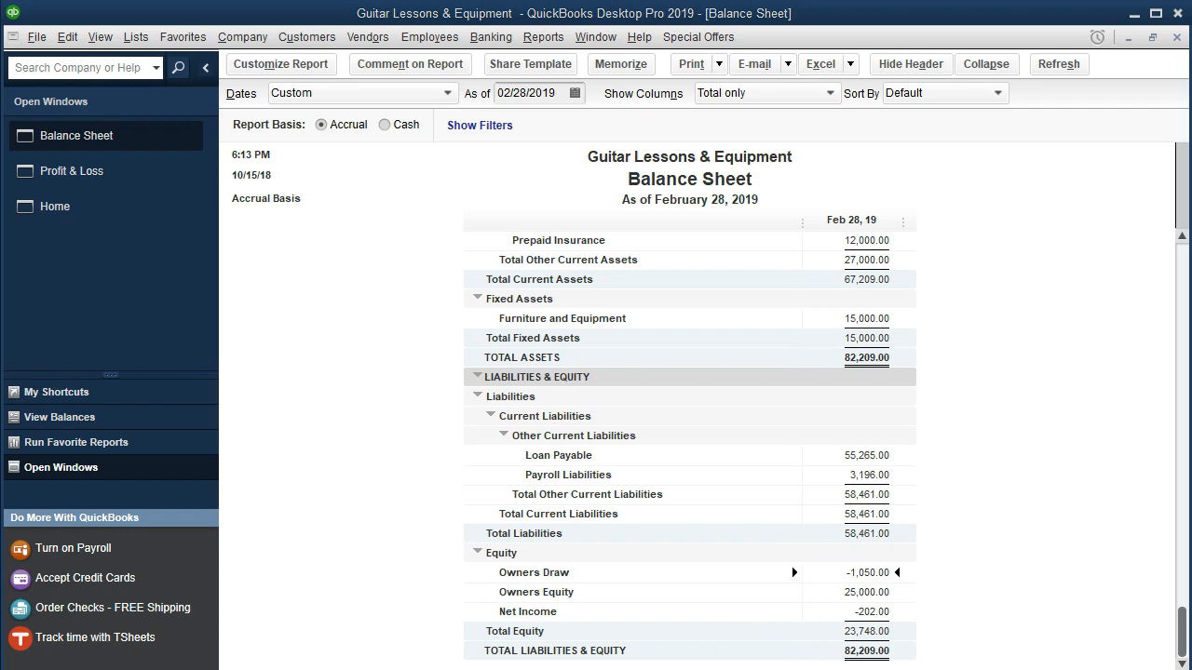
Step: Switch to the January Open Items document in Word and strike through the Hot Air Balloon Rides check 1018 item
click(425, 668)
drag(225, 438, 534, 430)
click(229, 110)
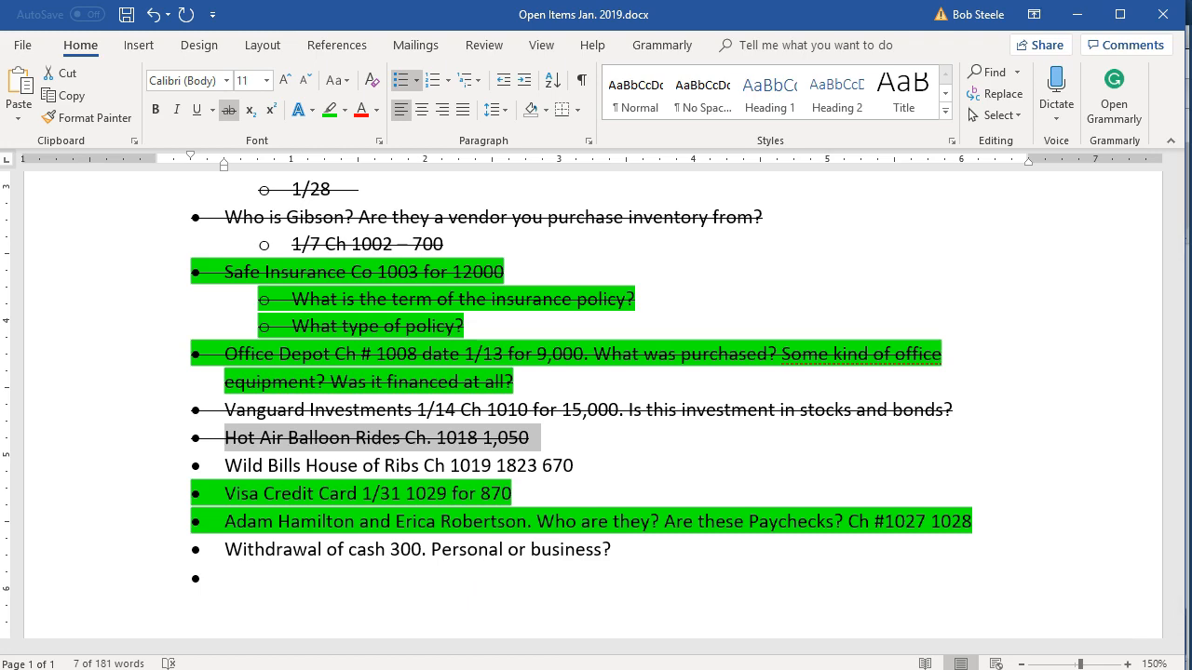
Step: Return to QuickBooks and open the Uncategorized Expense transaction detail from the Profit & Loss
click(610, 669)
key(alt+Tab)
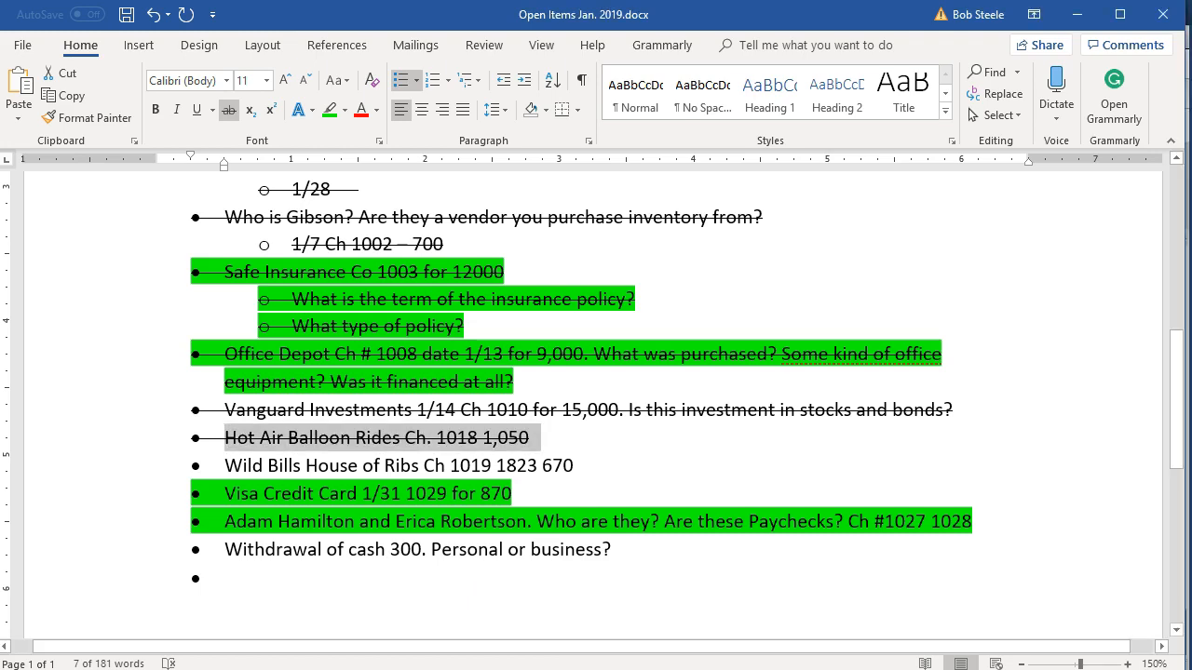
key(alt+Tab)
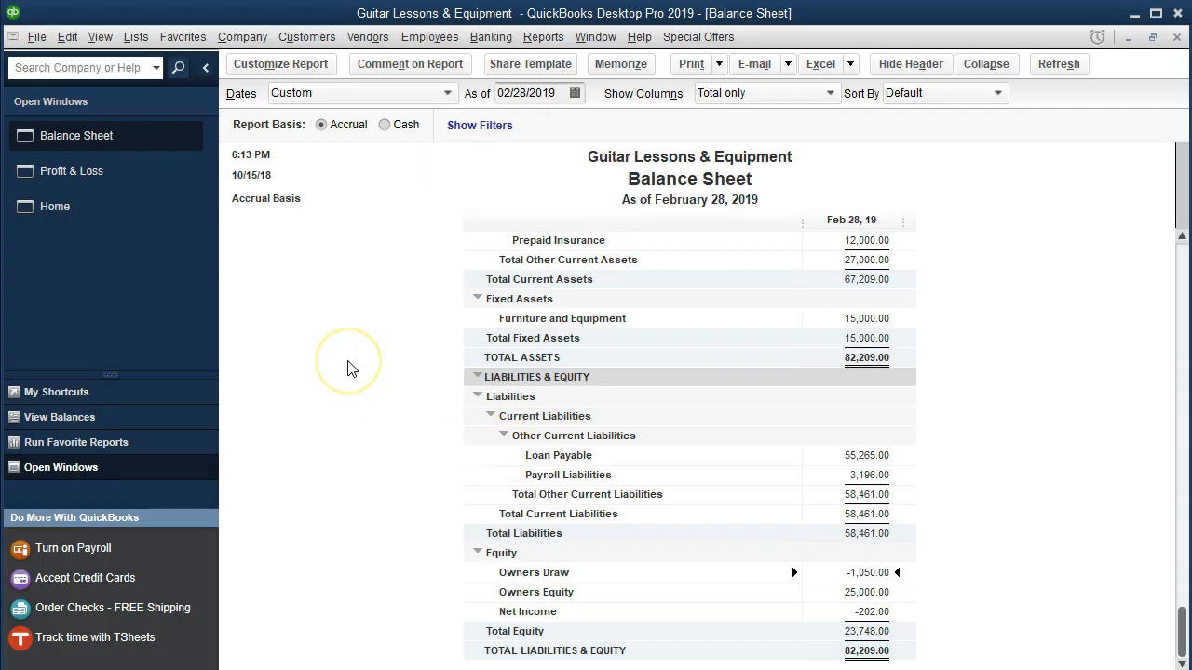
click(140, 177)
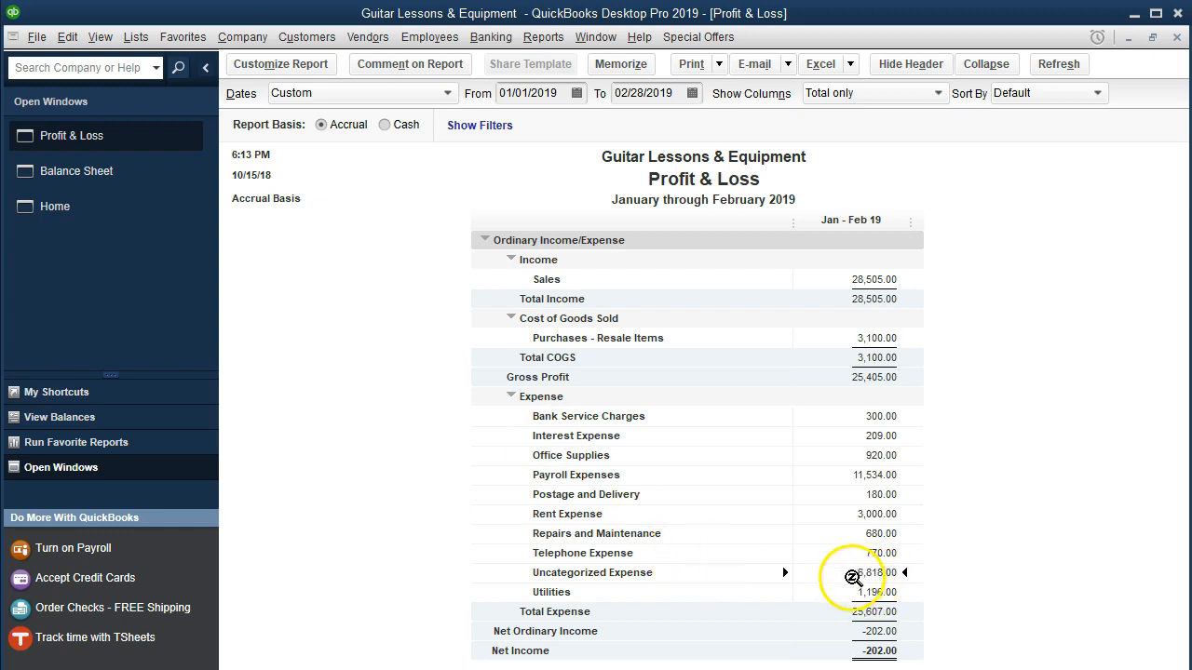
double_click(841, 574)
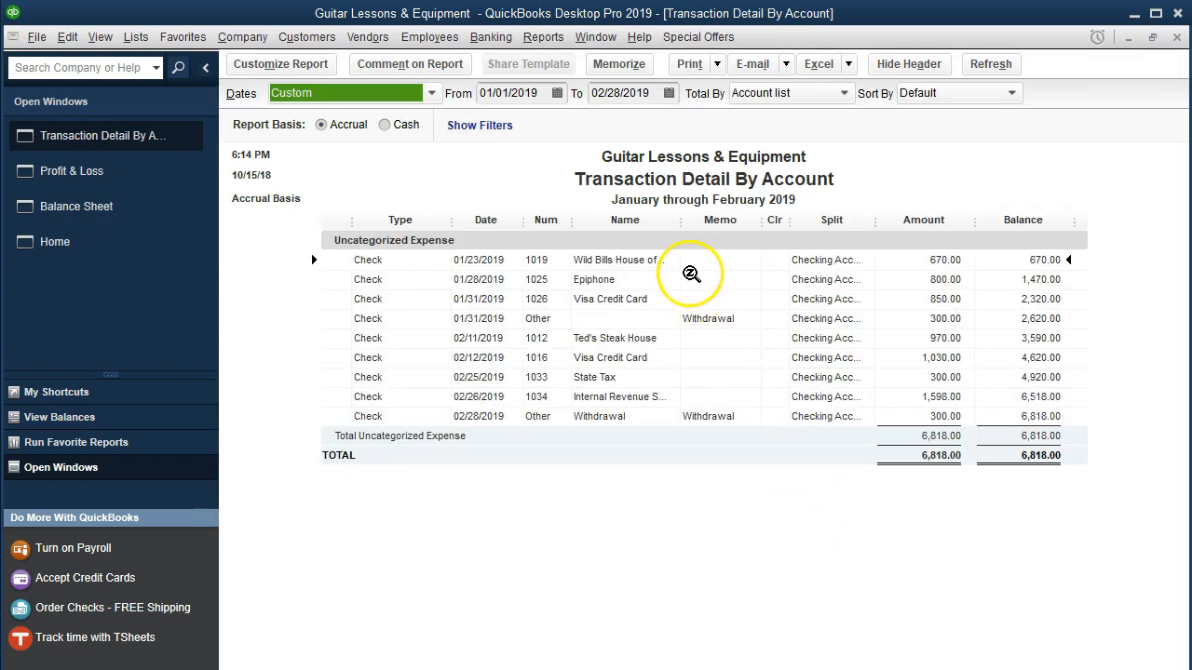
Step: Recategorize the Wild Bills House of Ribs check 1019 to Meals and Entertainment and record the change
double_click(909, 261)
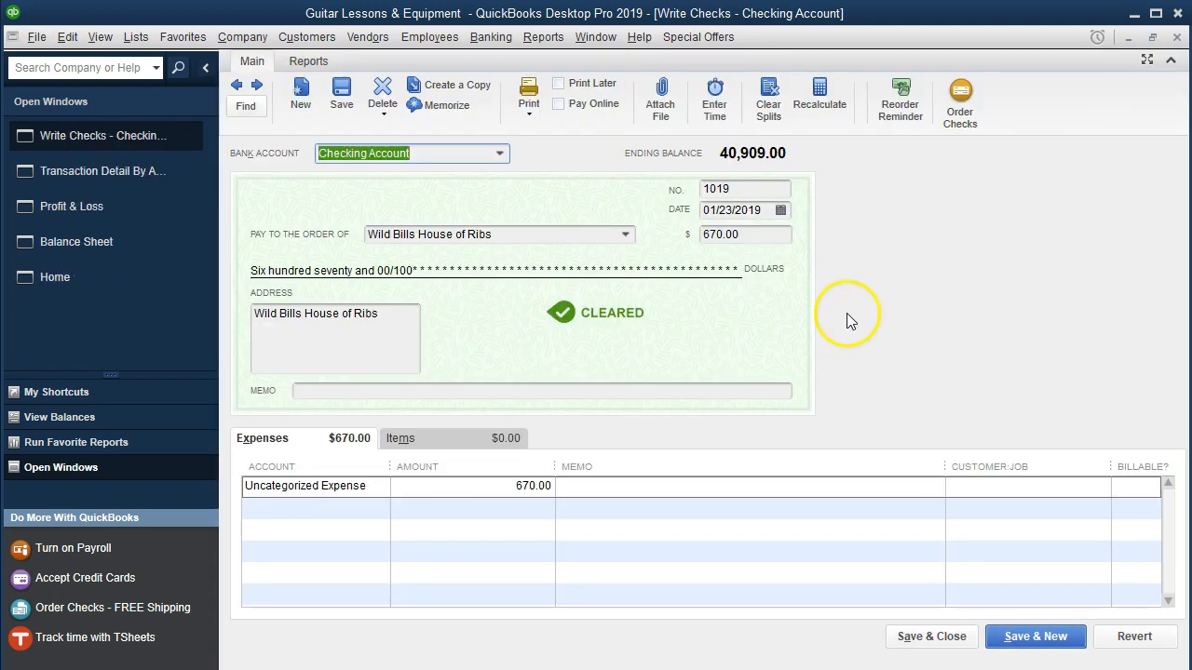
click(383, 486)
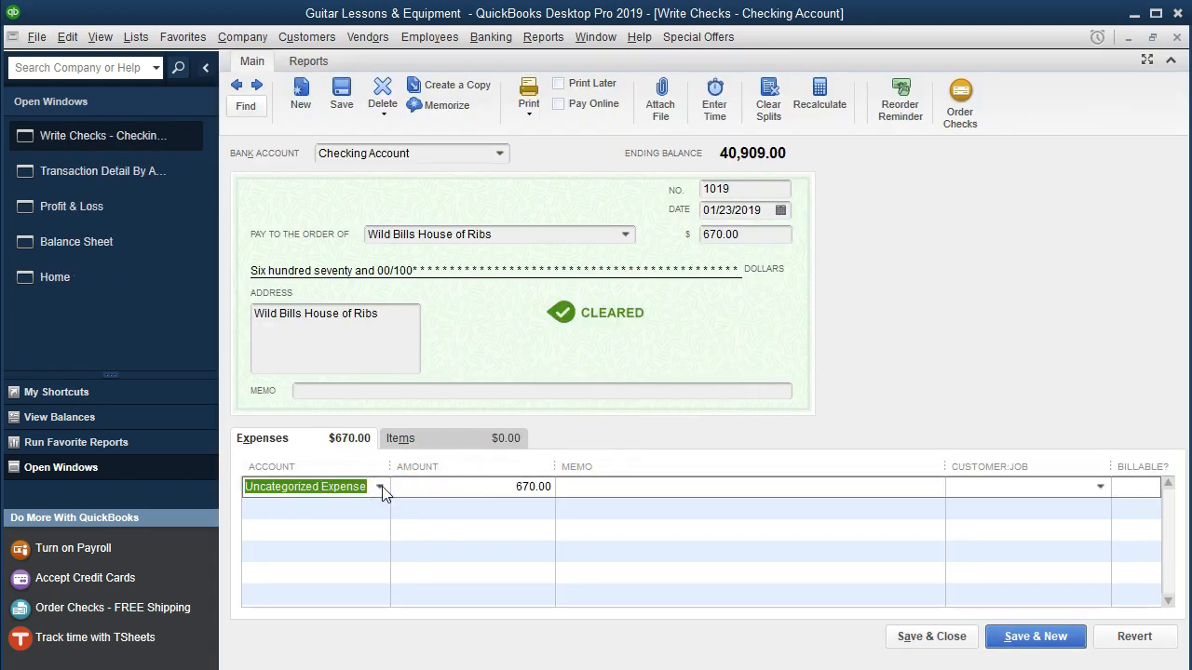
click(381, 485)
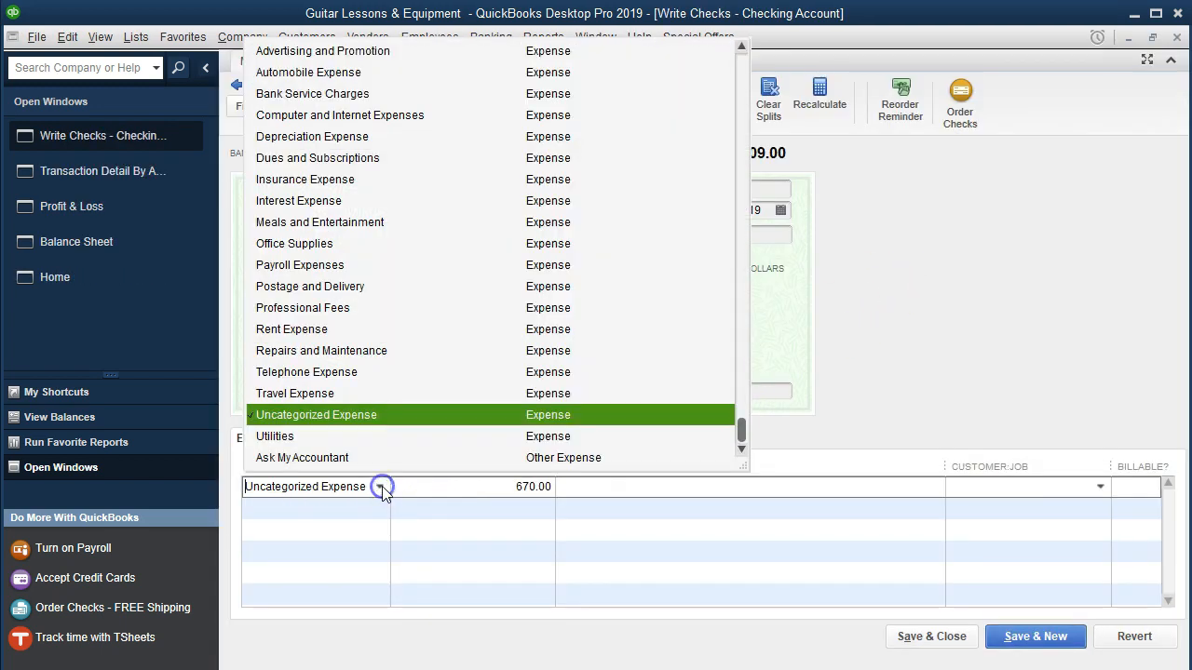
click(363, 225)
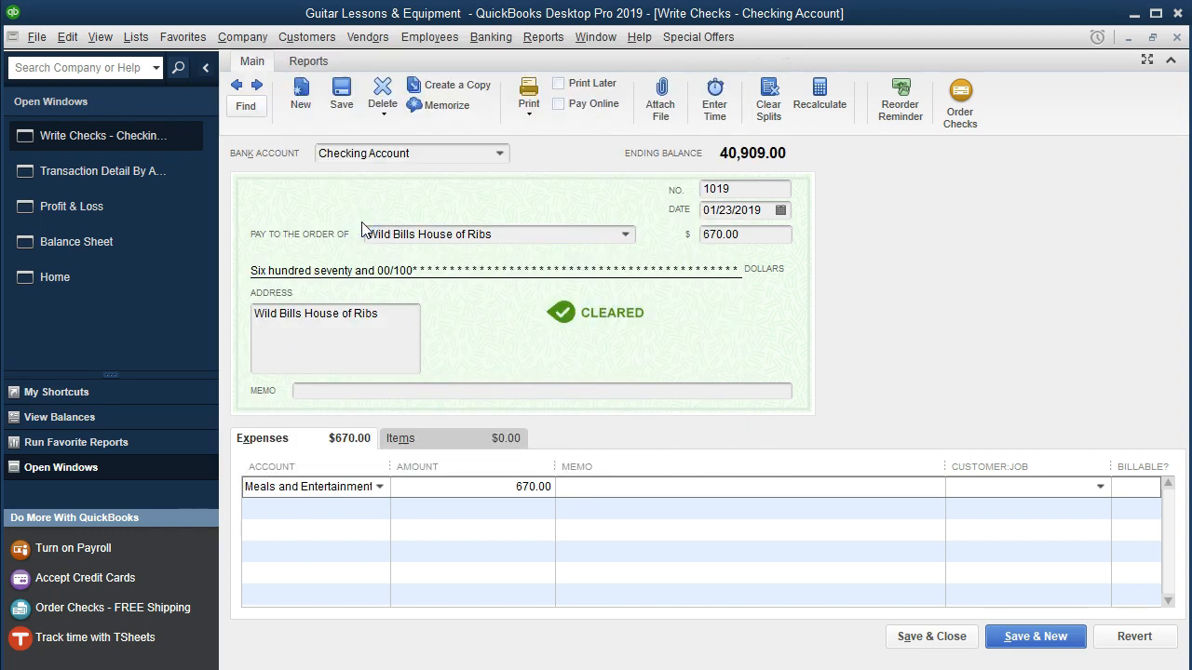
click(908, 644)
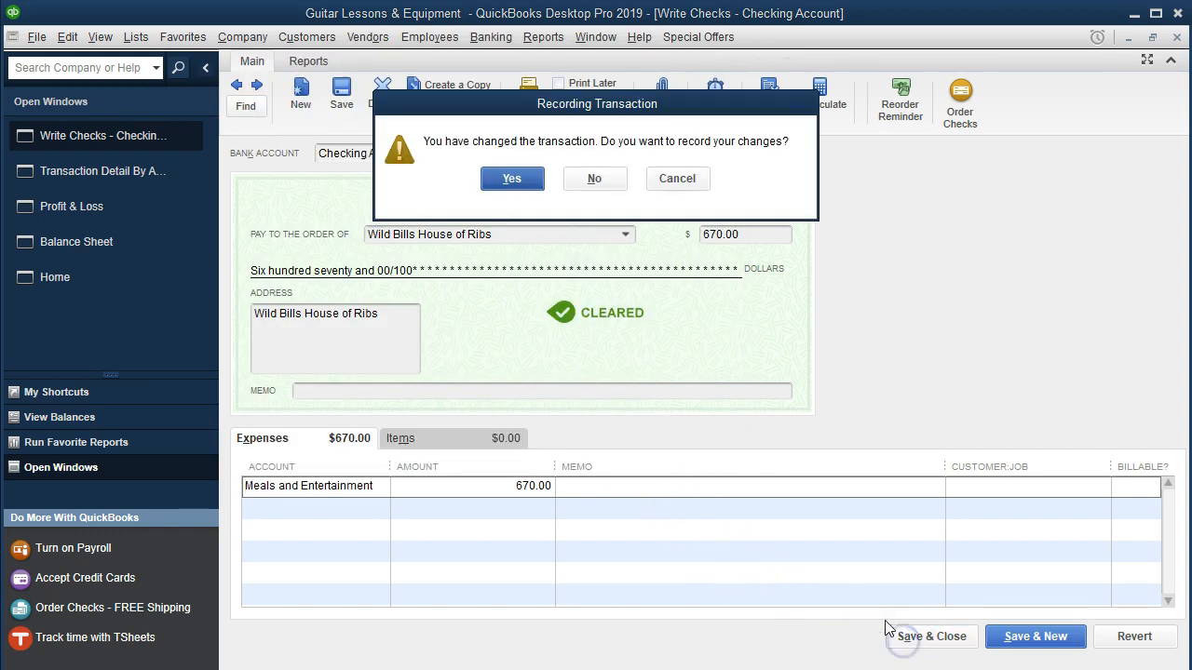
click(526, 182)
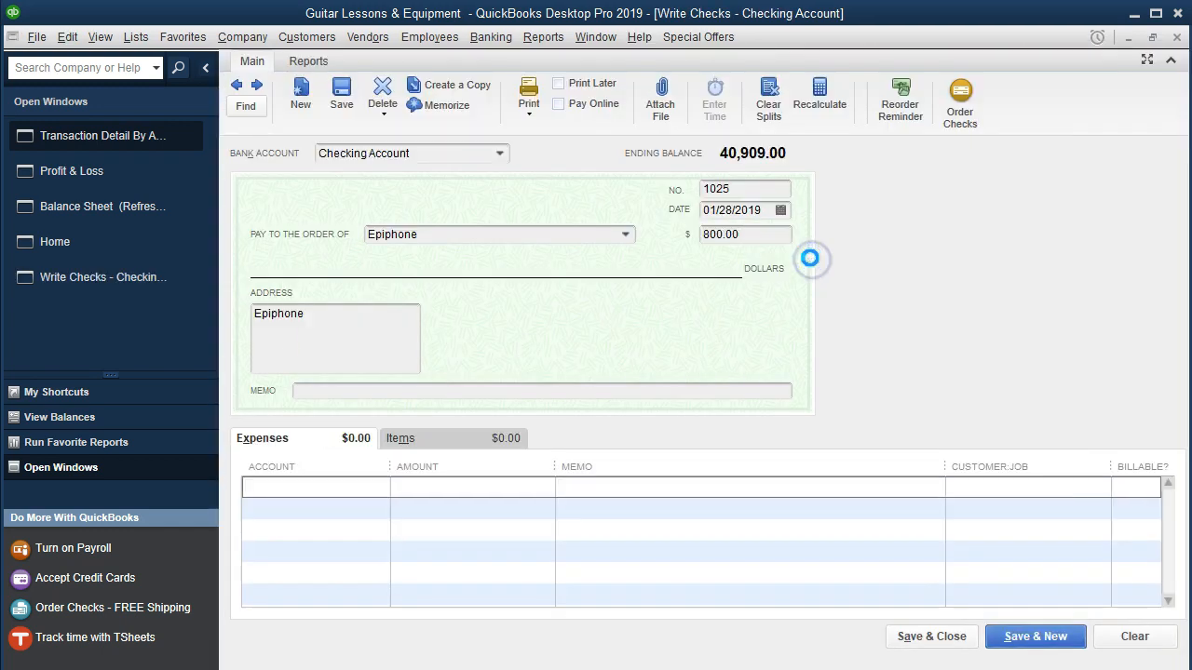
Step: Recategorize the Epiphone check 1025 to Purchases - Resale Items and record the change
click(388, 484)
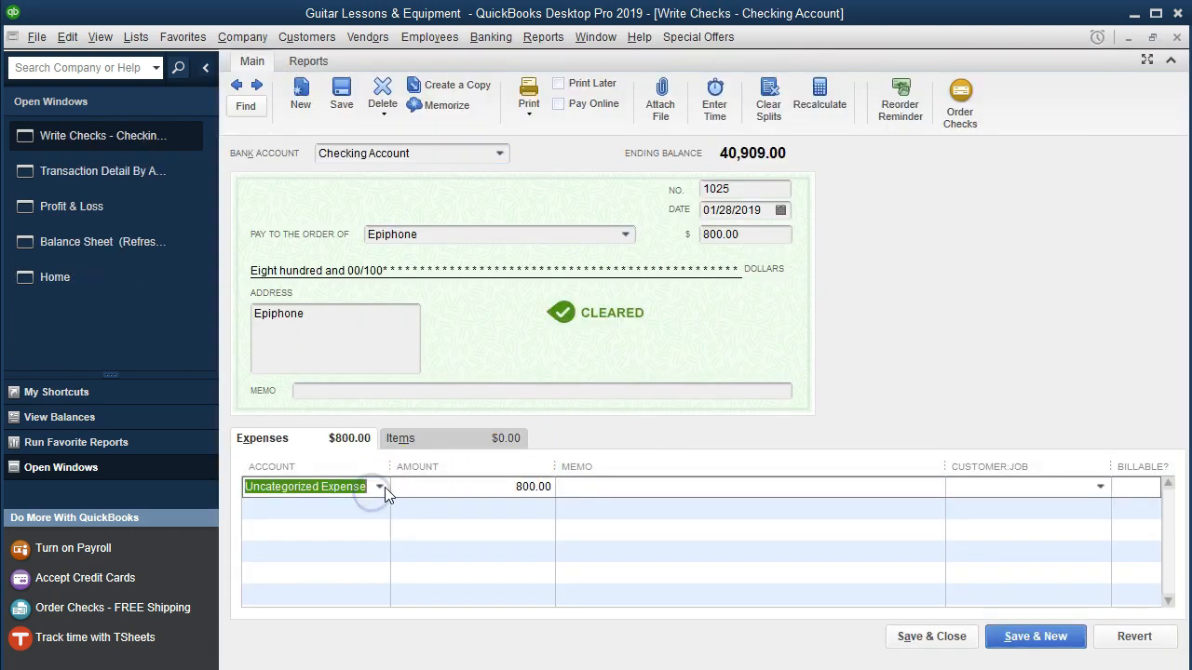
click(379, 487)
scroll(413, 345, up, 2)
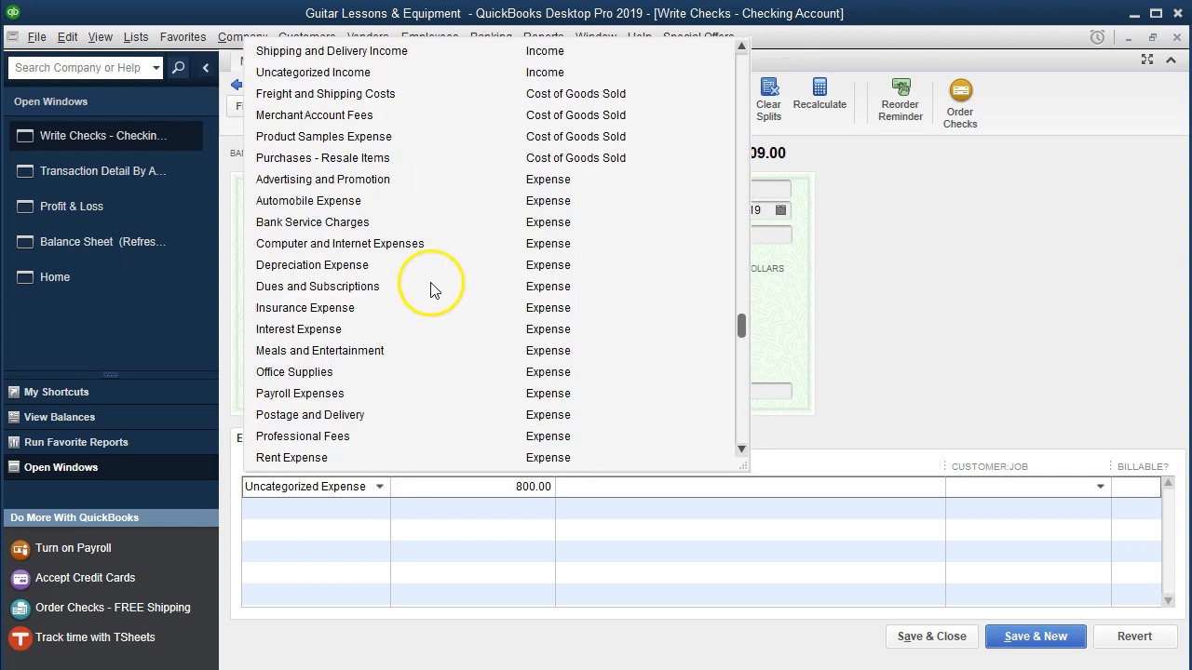
click(338, 158)
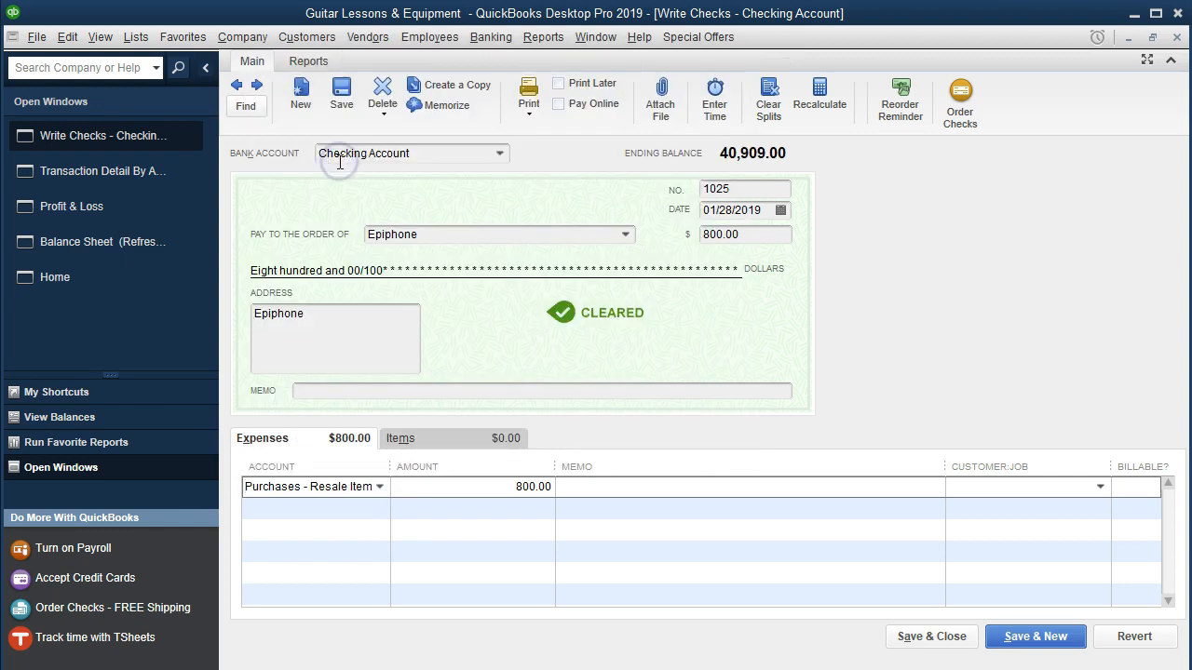
click(922, 636)
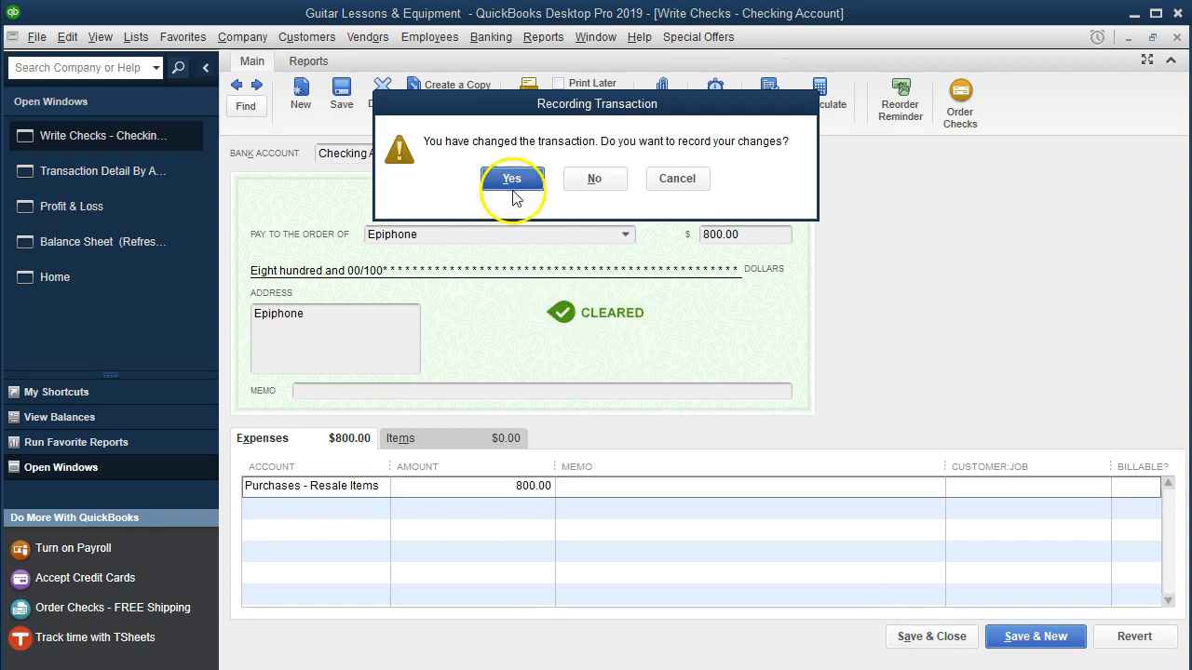
click(512, 179)
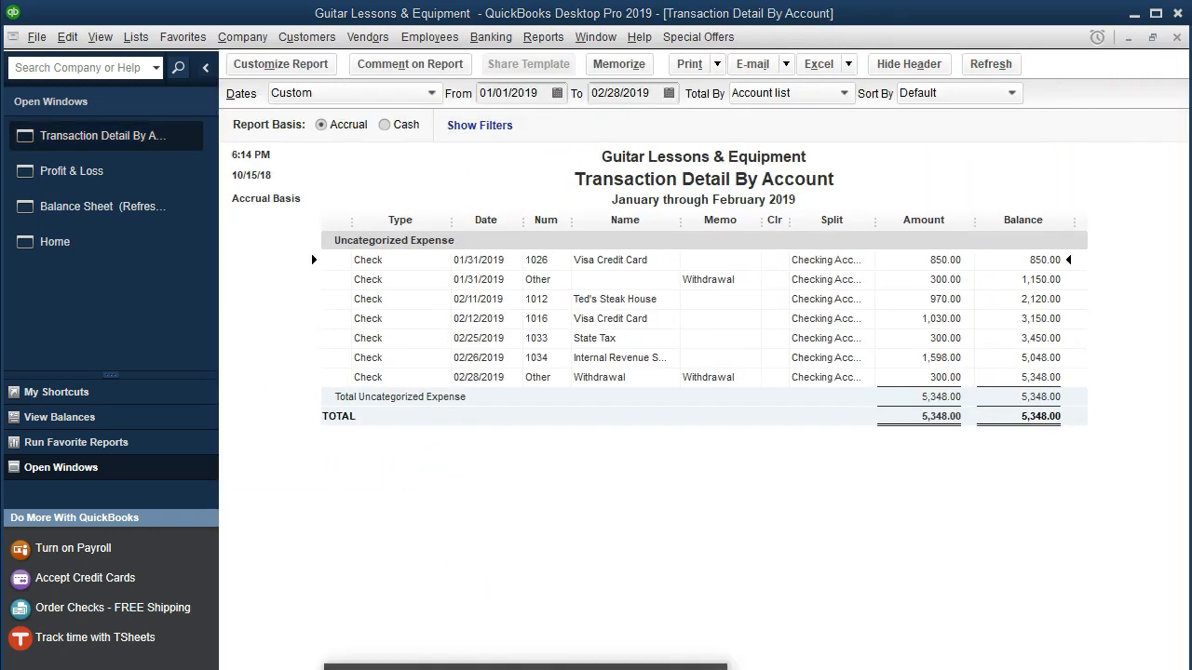
Step: Switch to the January Open Items document and strike through the Wild Bills, Visa Credit Card, and checks 1027 and 1028 paycheck items
click(491, 666)
drag(228, 463, 953, 521)
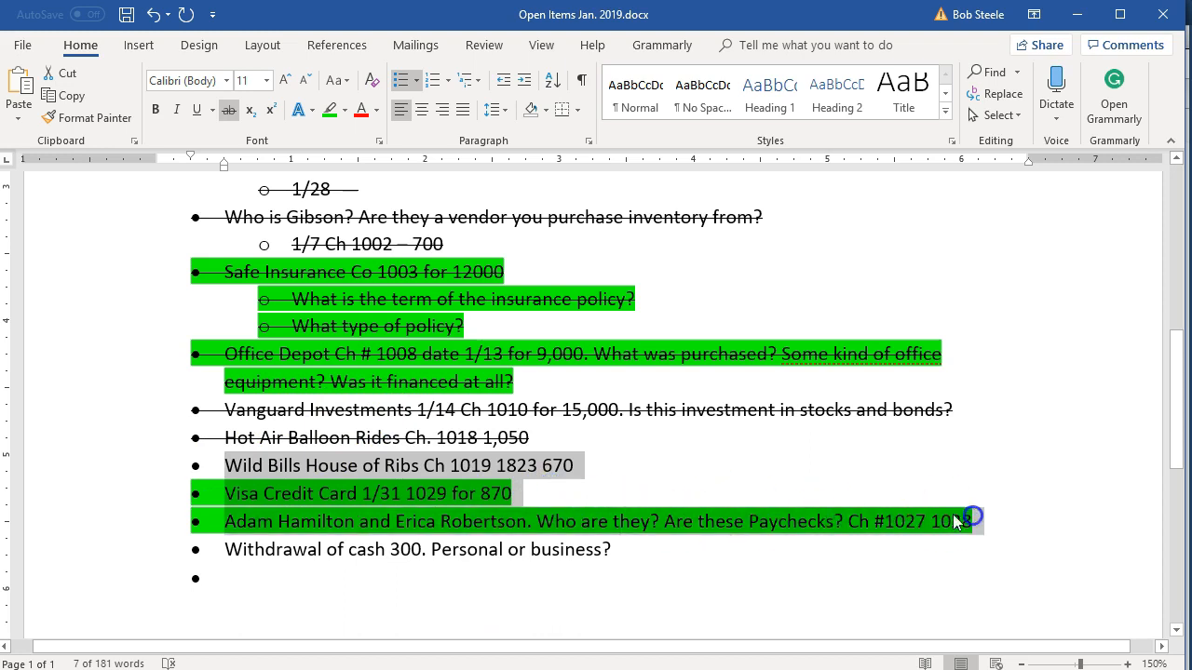
click(228, 110)
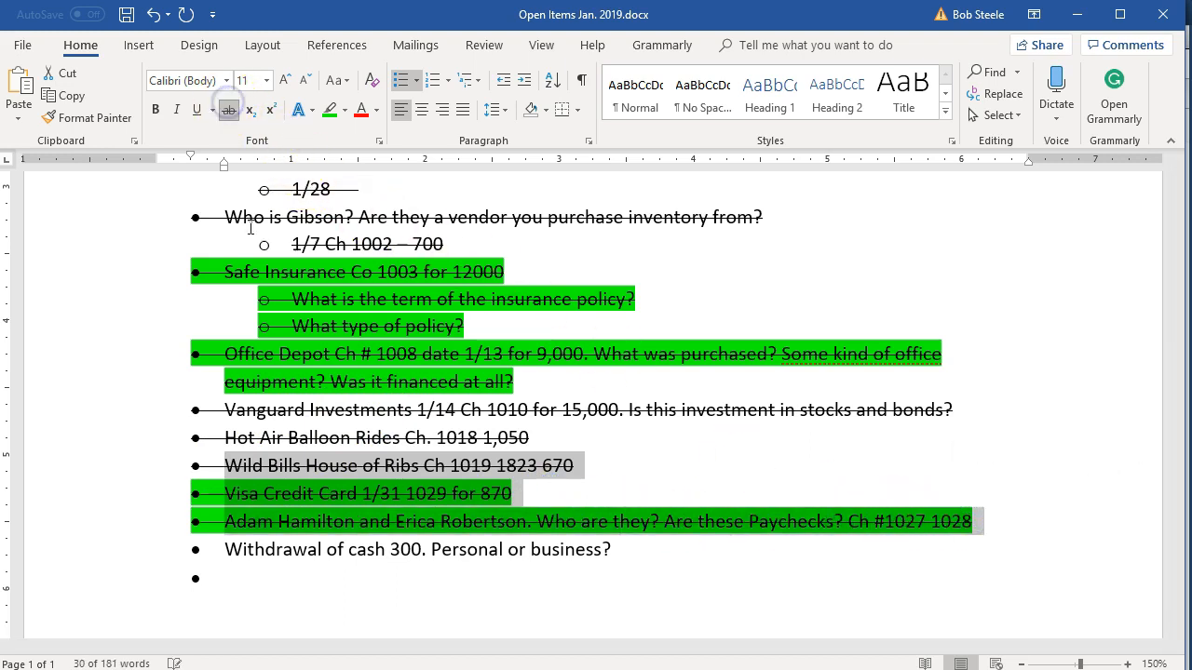
click(337, 596)
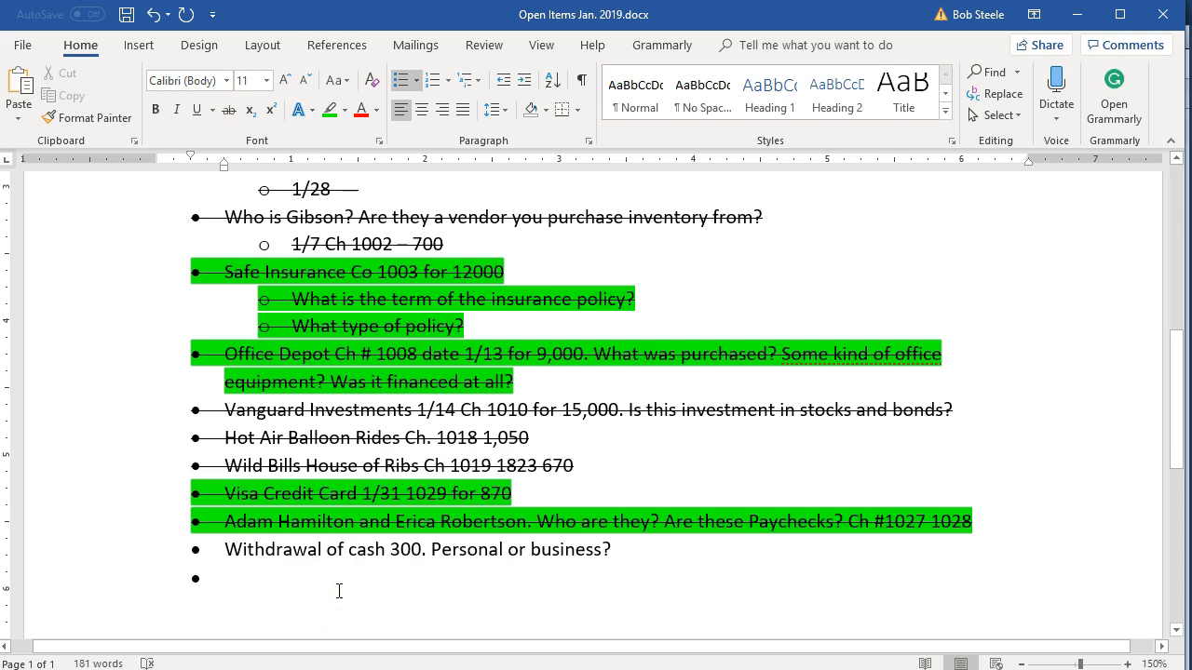
Step: View the February Open Items document, then return to QuickBooks and select the 01/31/2019 Withdrawal in the transaction detail report
click(389, 575)
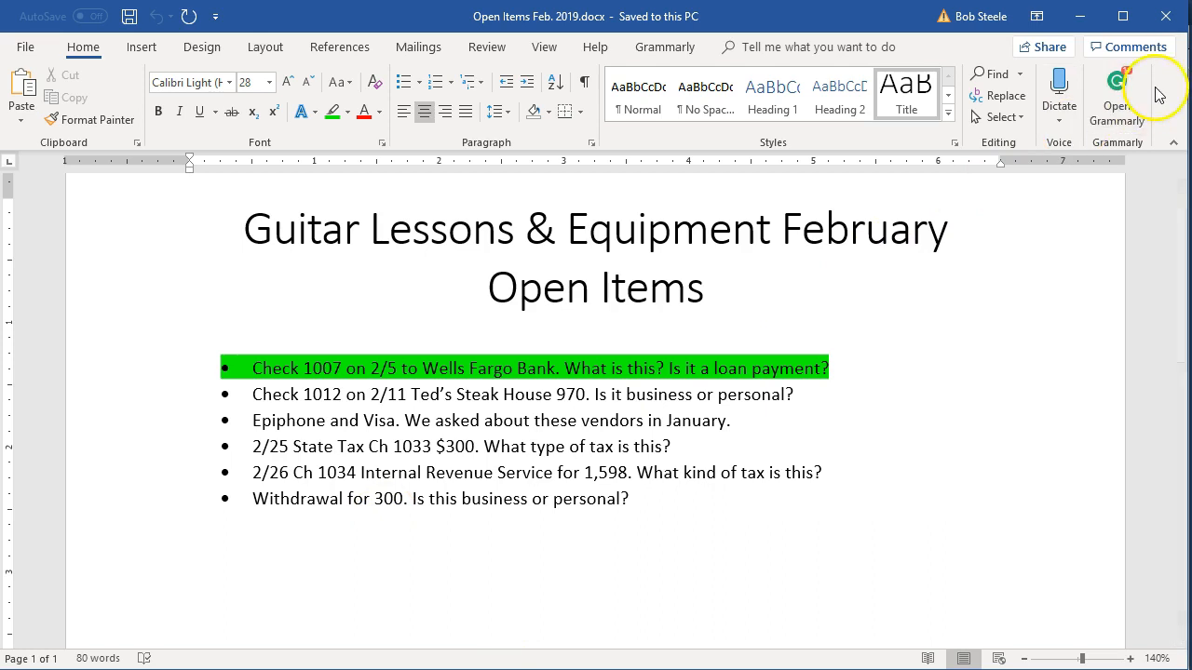
click(1080, 26)
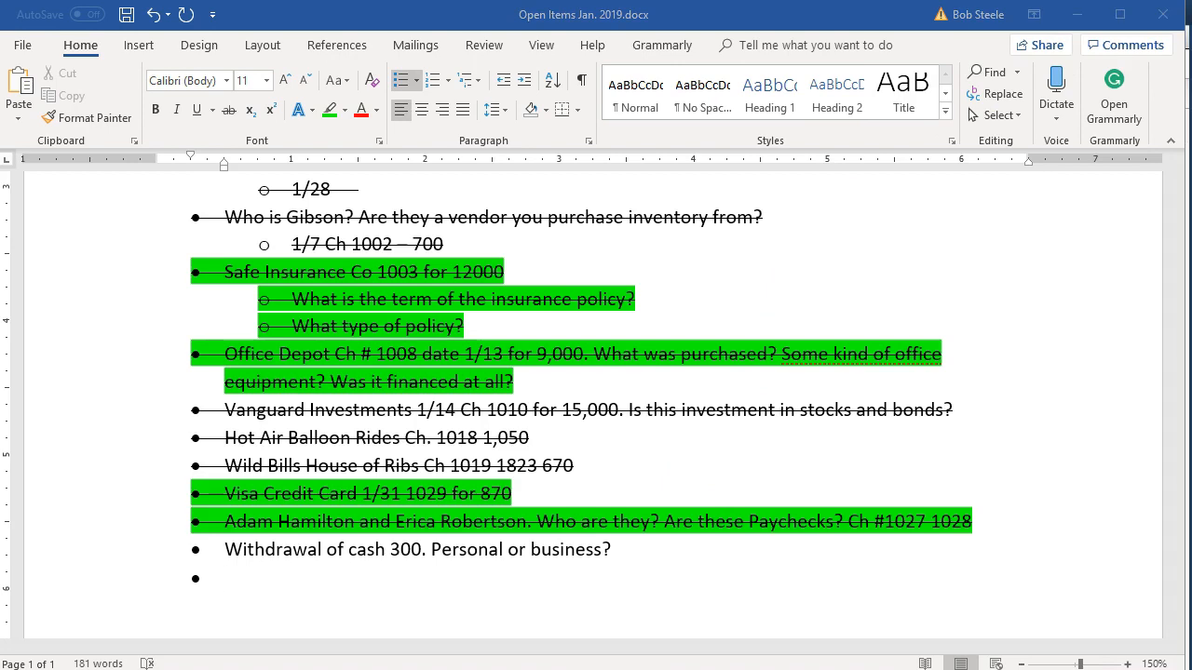
key(alt+Tab)
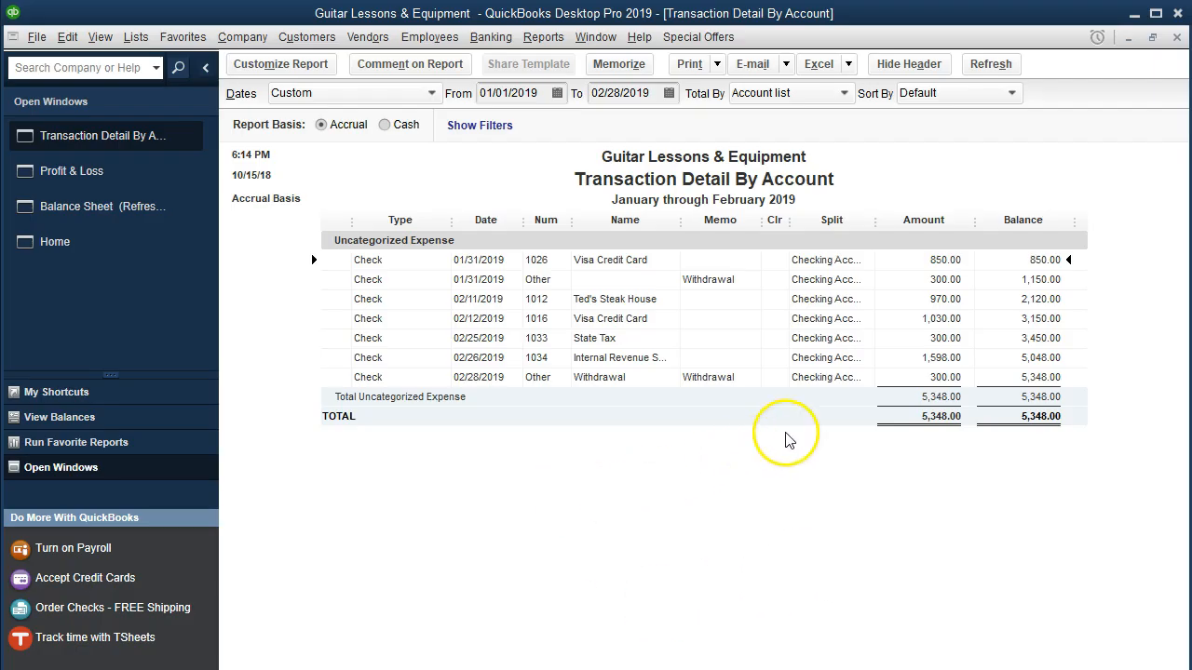
click(942, 279)
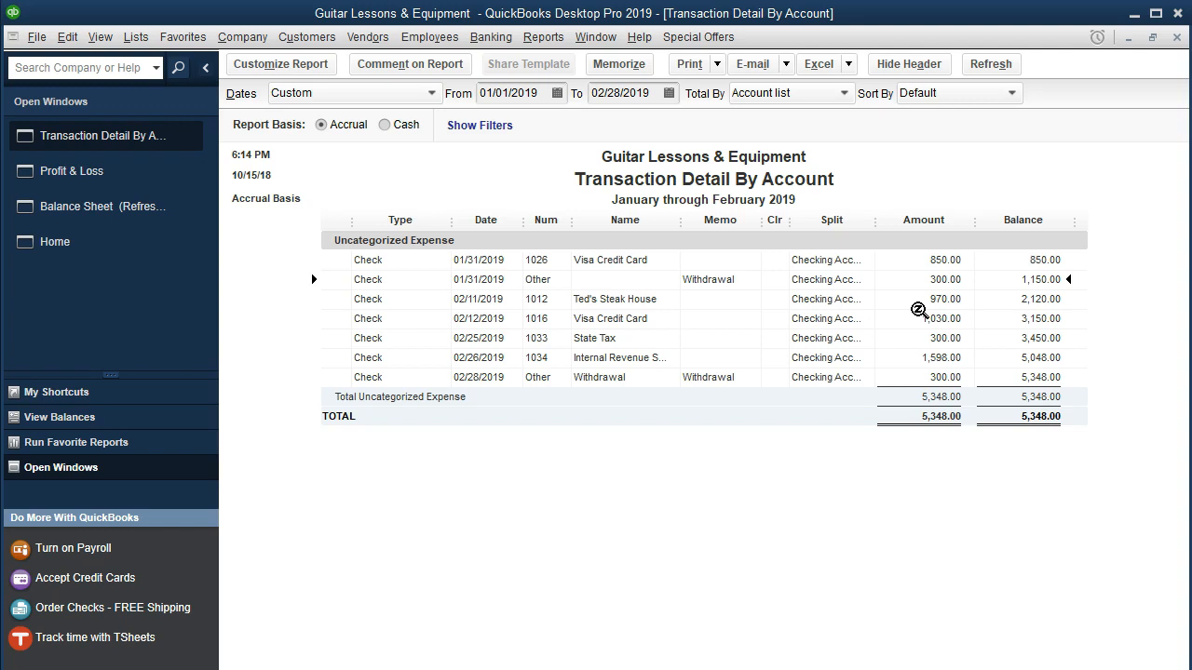
Step: Recategorize the 01/31/2019 Withdrawal check for 300.00 to Owners Draw and record the change
click(913, 285)
double_click(901, 279)
click(370, 487)
click(378, 487)
scroll(377, 331, up, 4)
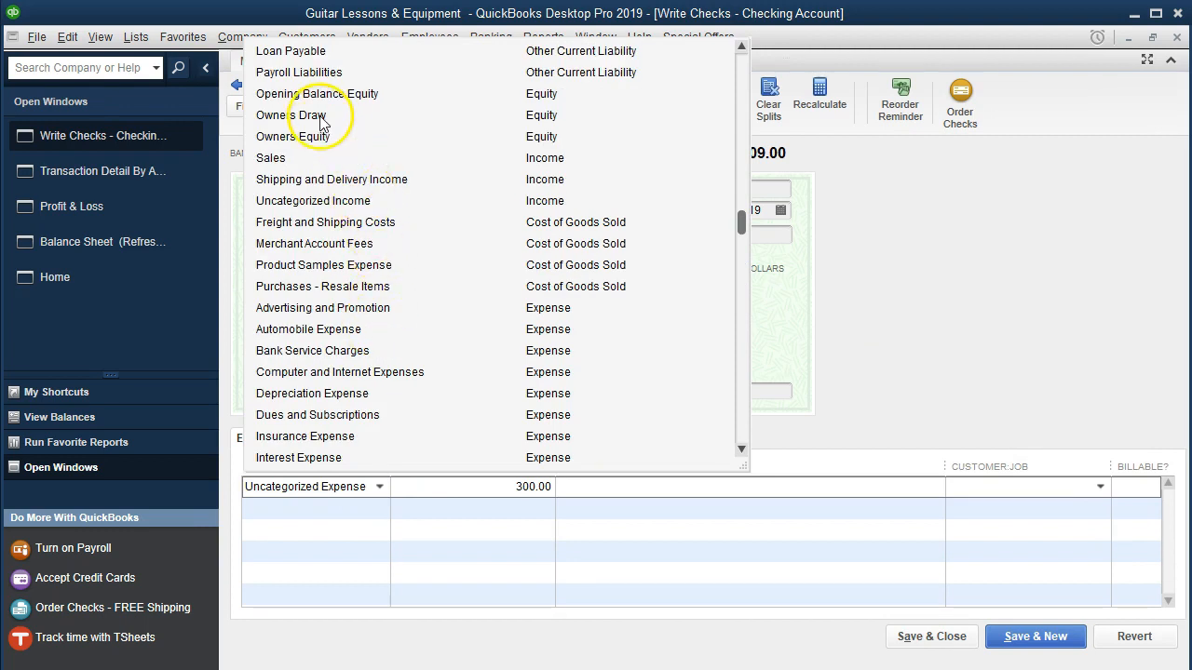
click(320, 117)
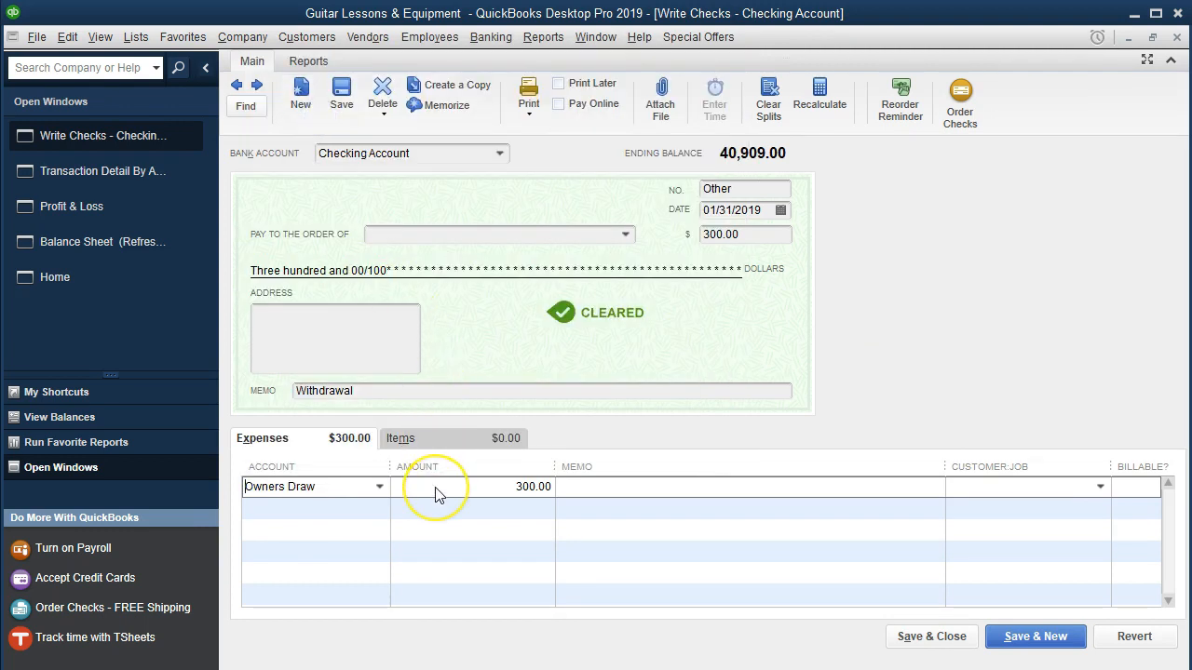
click(909, 640)
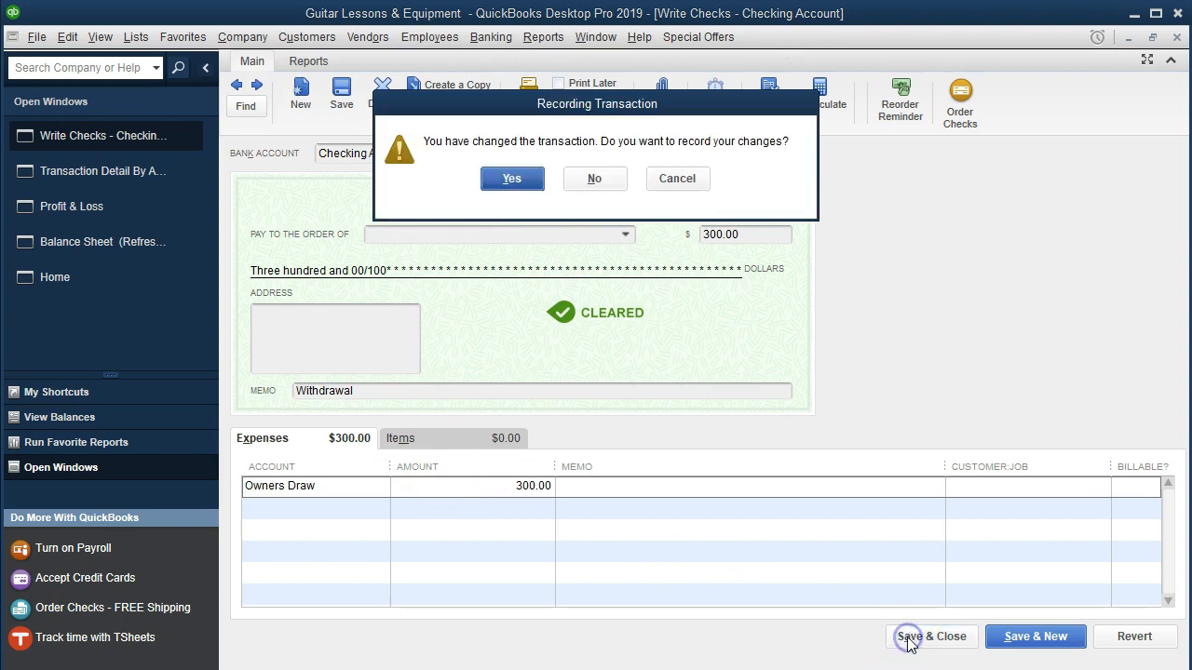
click(502, 179)
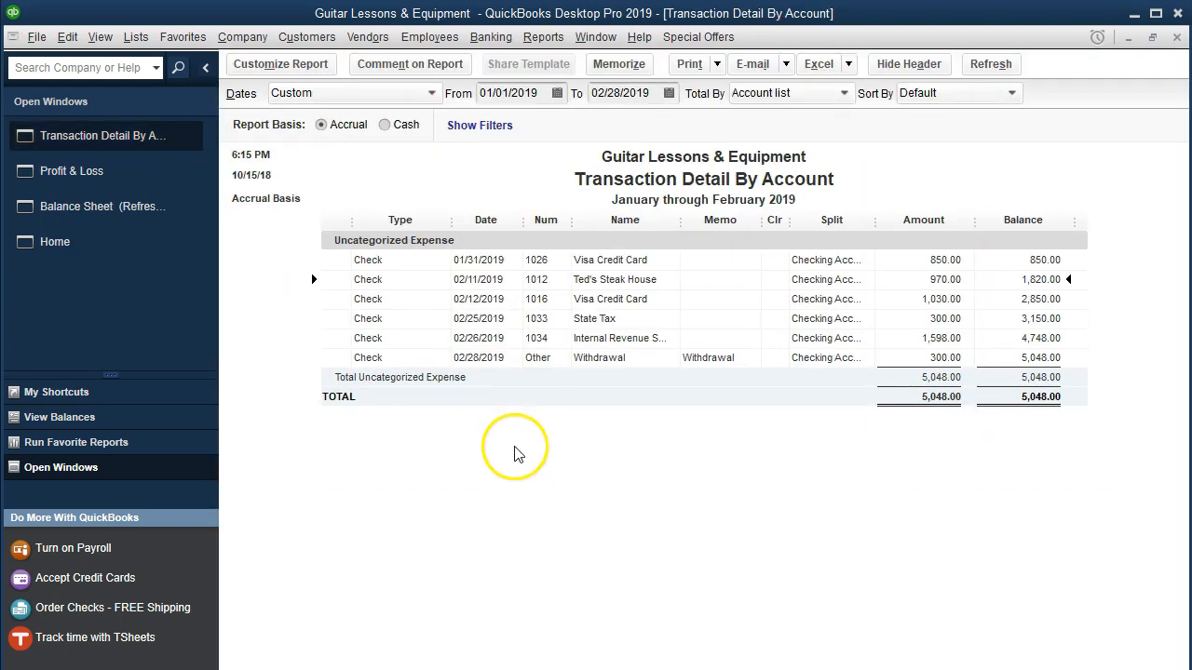
Step: Open the 02/28/2019 Withdrawal check and replace its expense account with Miscellaneous Expense
click(904, 359)
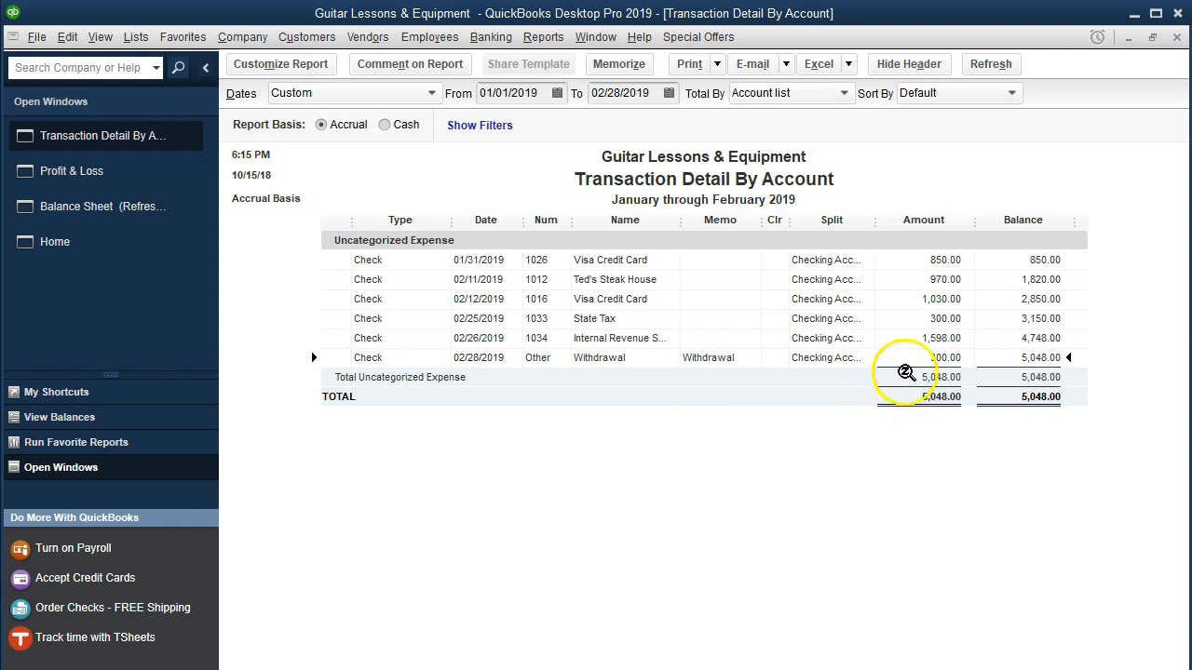
double_click(910, 358)
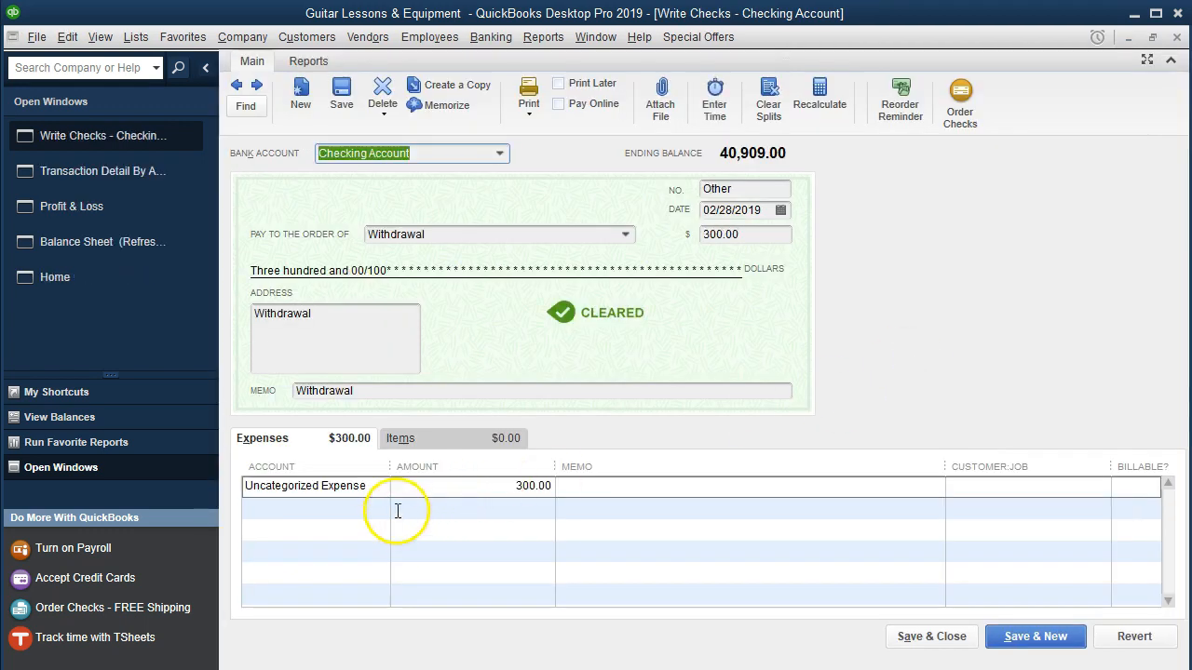
click(377, 487)
key(BackSpace)
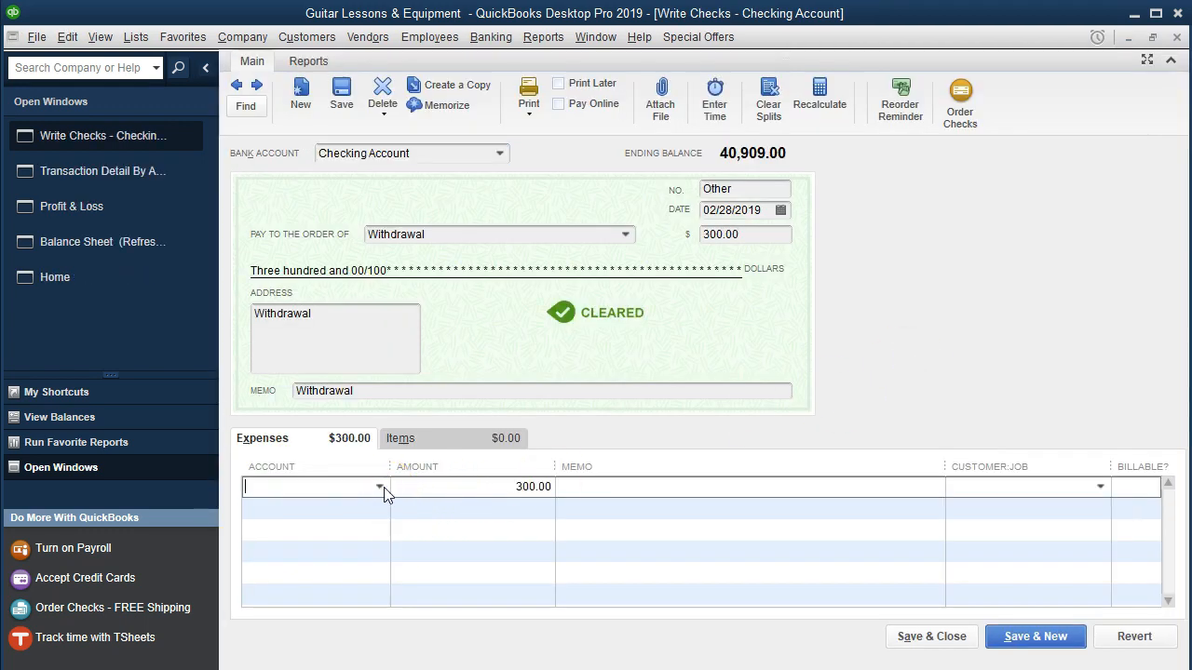
click(380, 488)
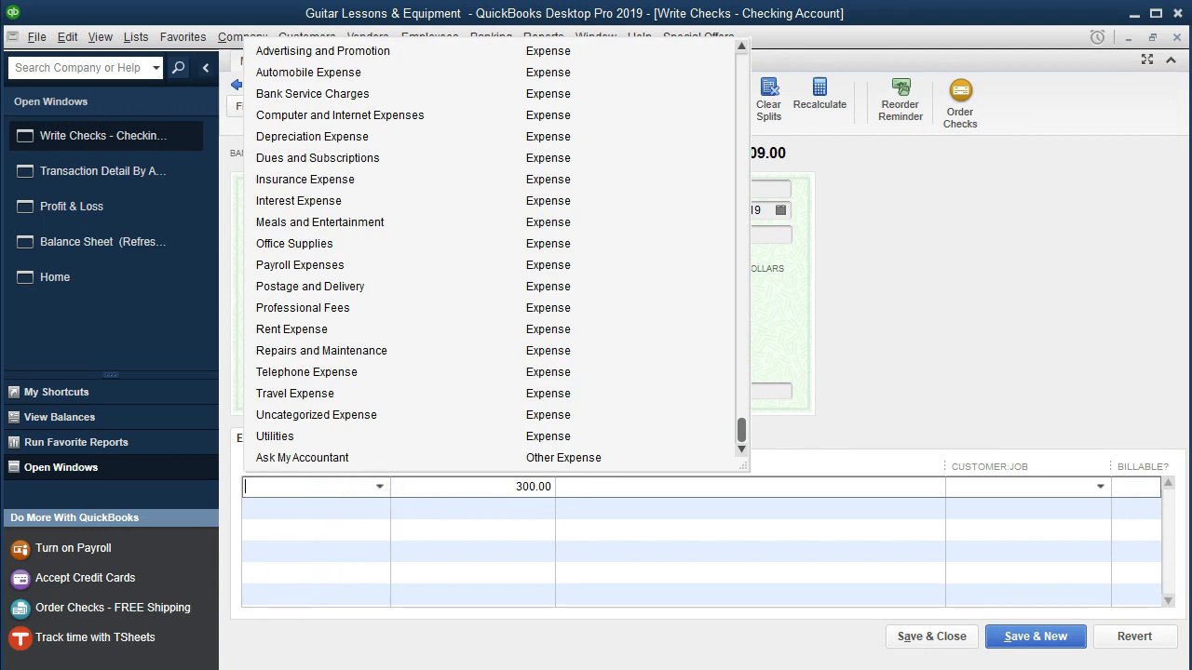
click(317, 486)
text(M)
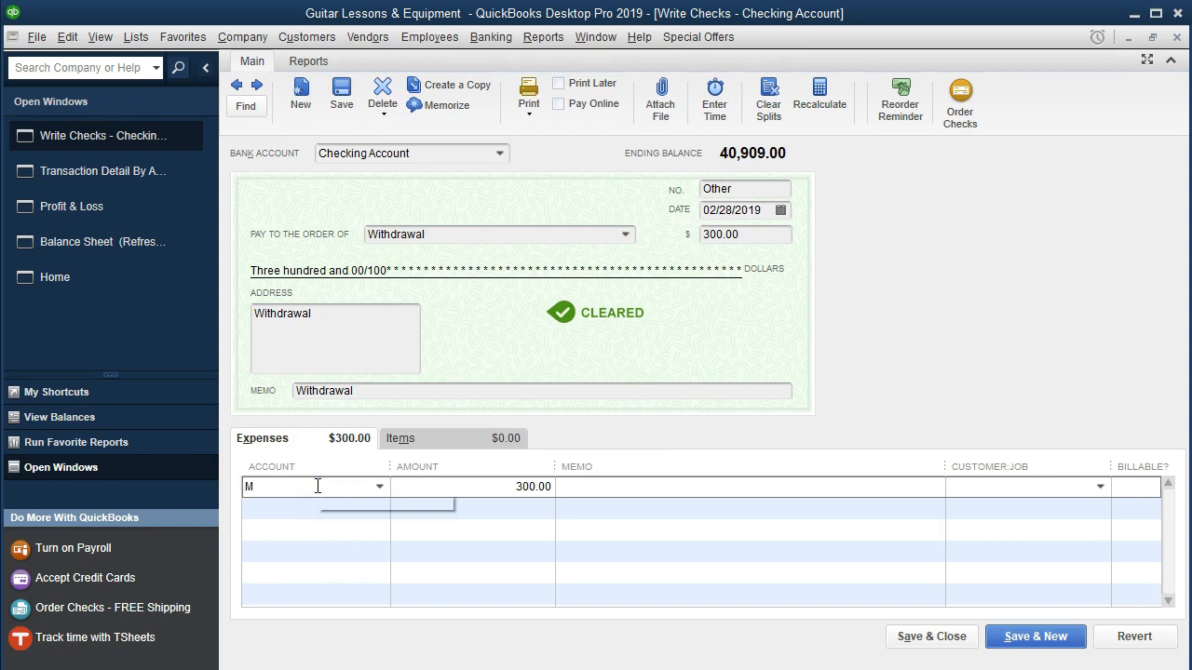
text(iscellan)
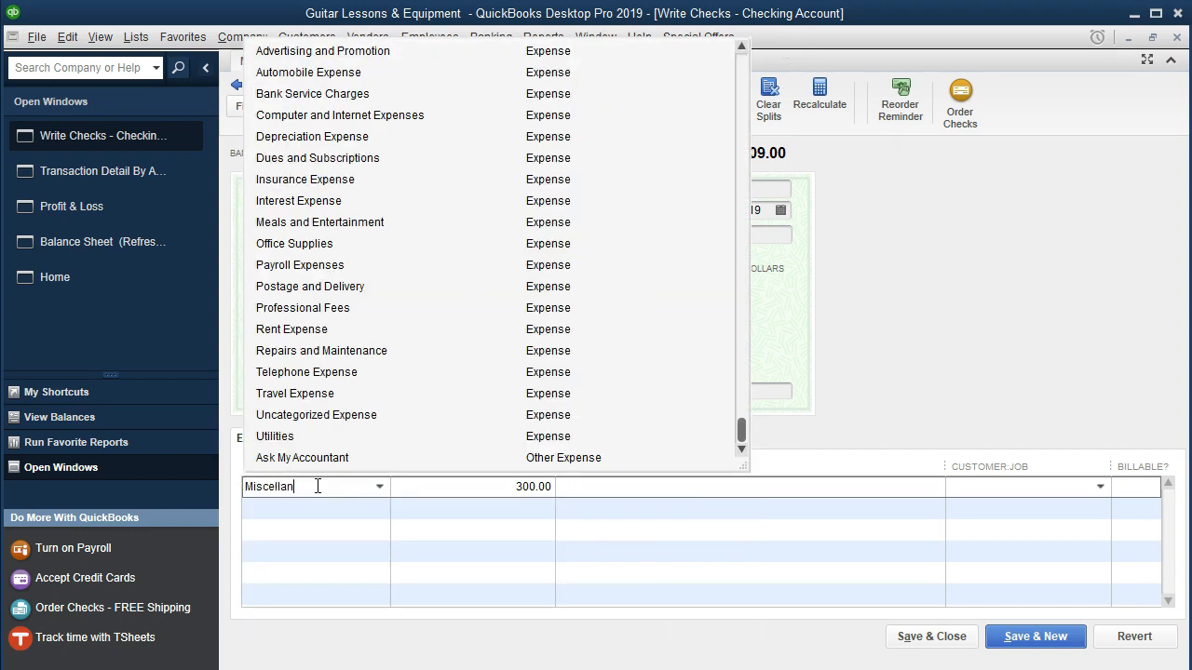
text(eous Expense)
key(Tab)
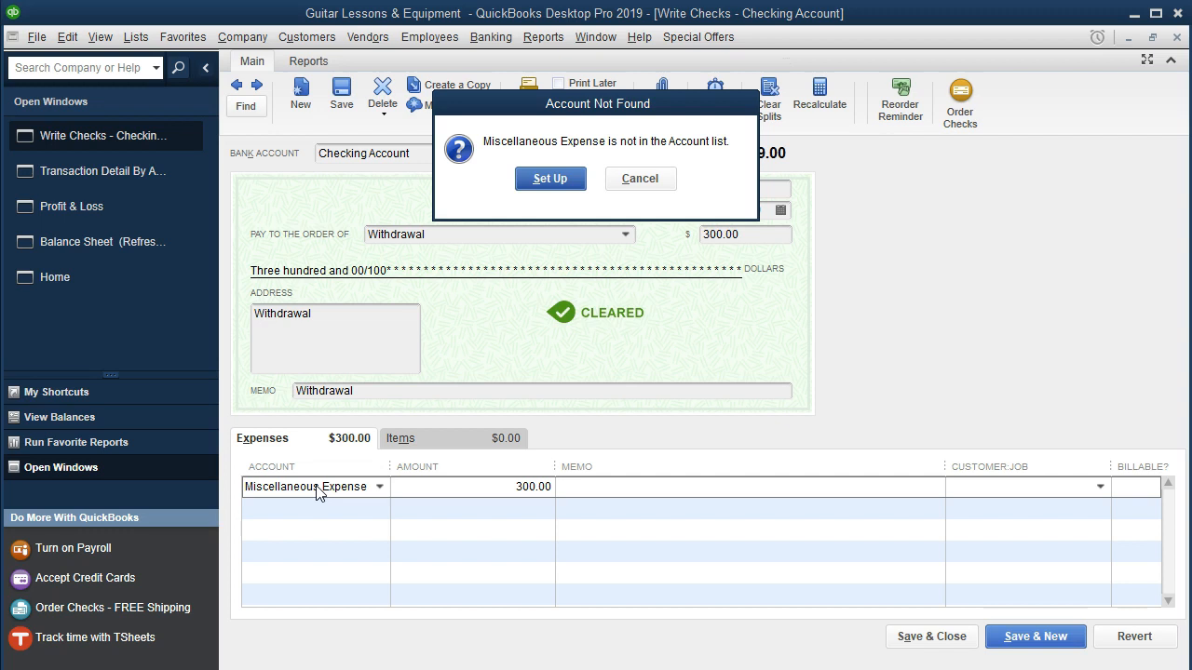
Step: Set up Miscellaneous Expense as a new Expense-type account and record the changed 02/28/2019 Withdrawal
click(314, 497)
click(545, 179)
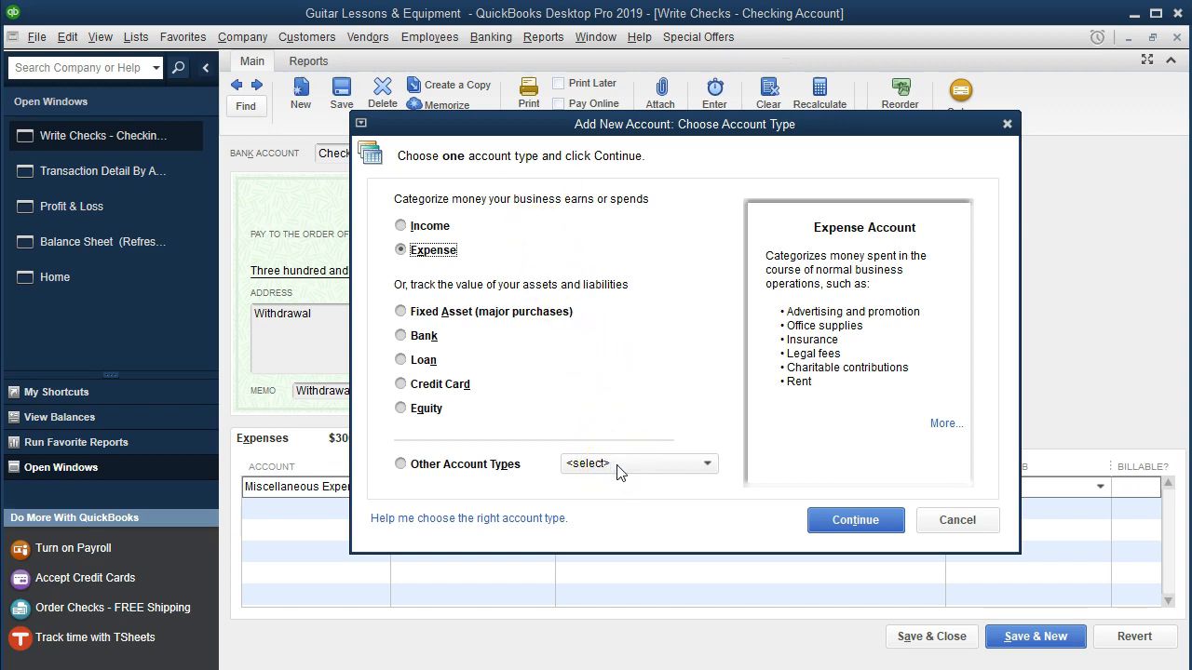
click(855, 520)
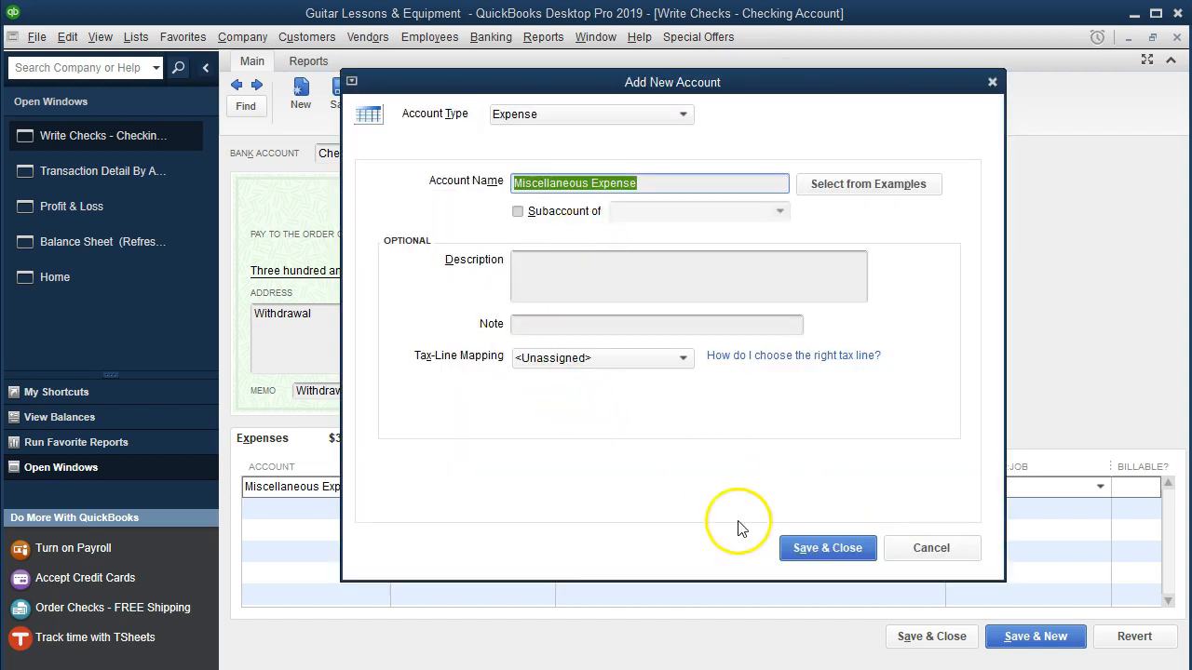
click(799, 551)
click(917, 644)
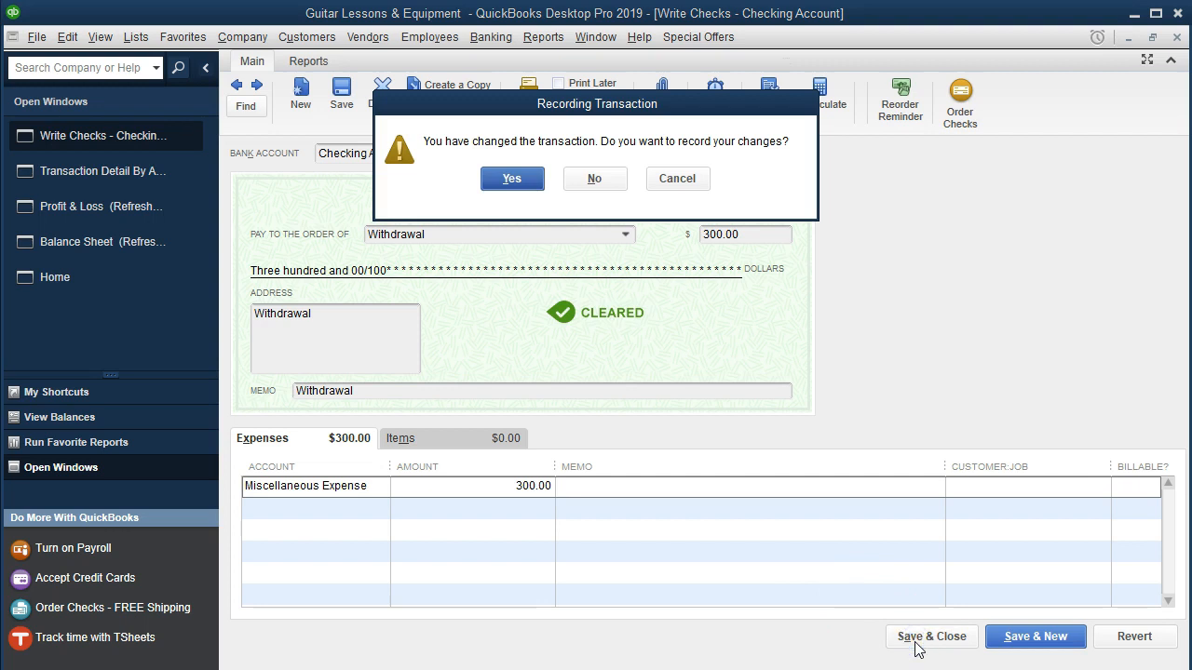
click(515, 179)
click(288, 211)
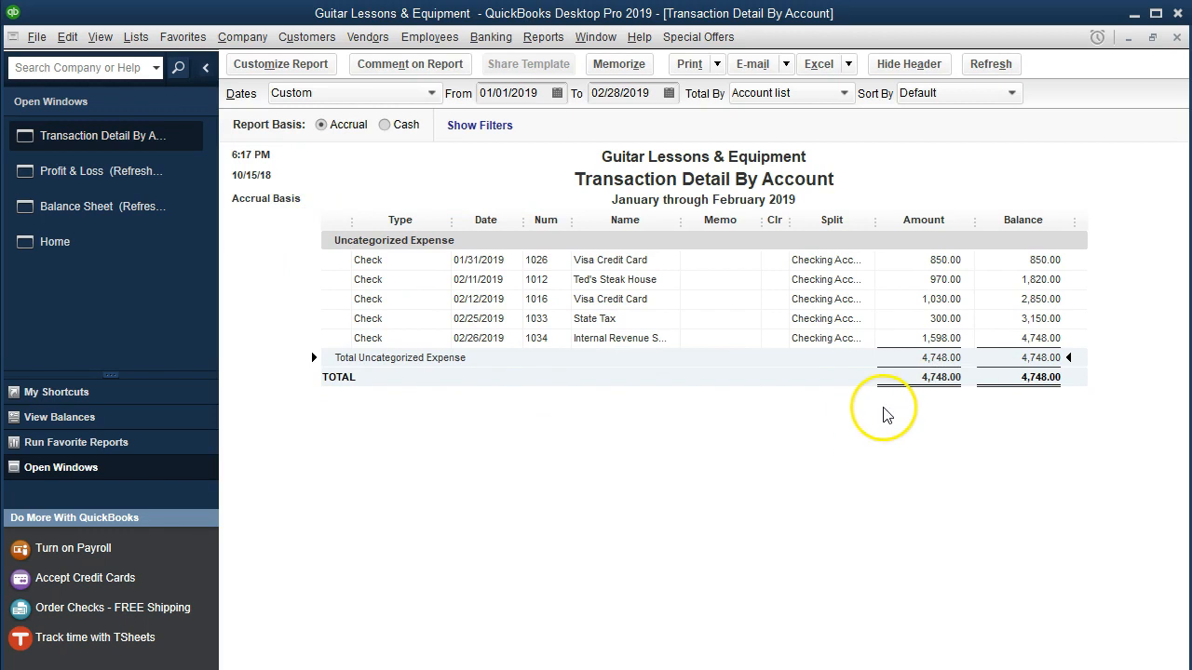
Step: Close the transaction detail report, refresh the Profit & Loss, and check the Miscellaneous Expense line
click(1177, 37)
click(310, 207)
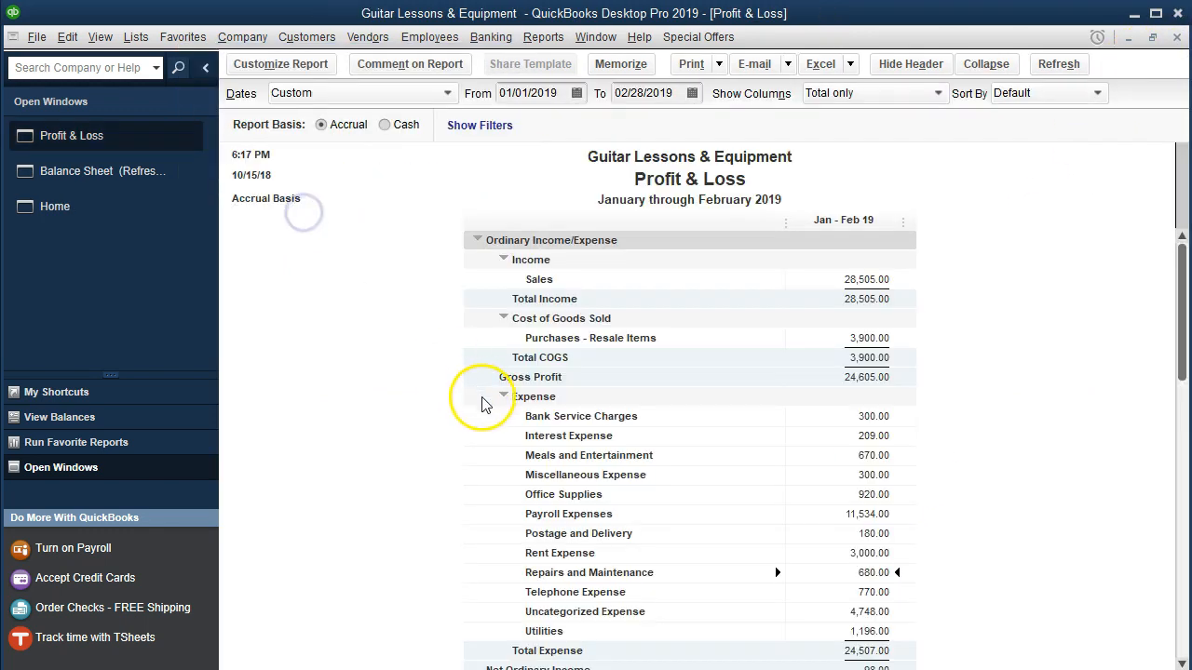
scroll(466, 454, down, 1)
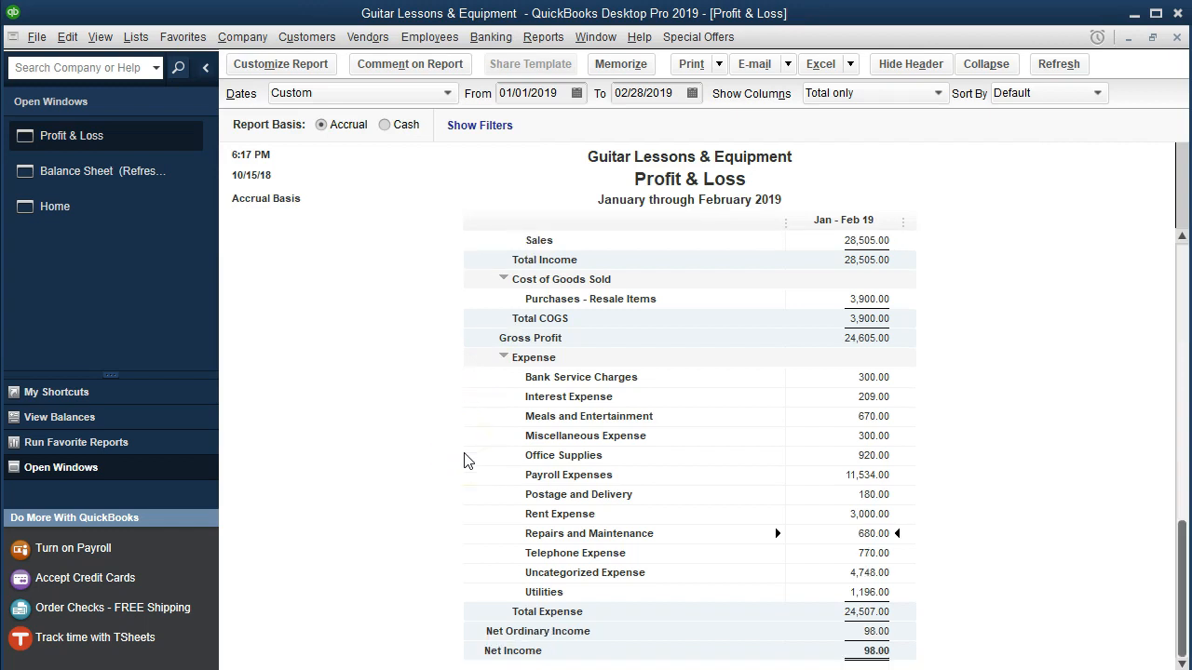
click(849, 437)
Step: Refresh the Balance Sheet and review the Owners Draw transactions, then return to the Profit & Loss report
click(147, 174)
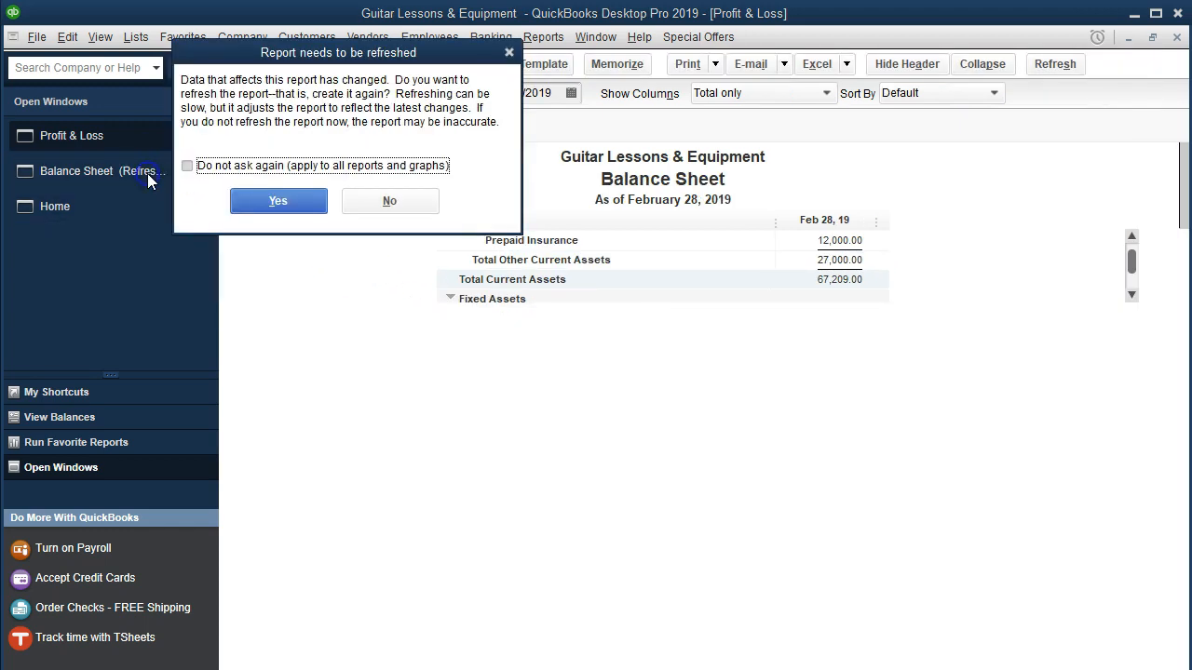
click(264, 202)
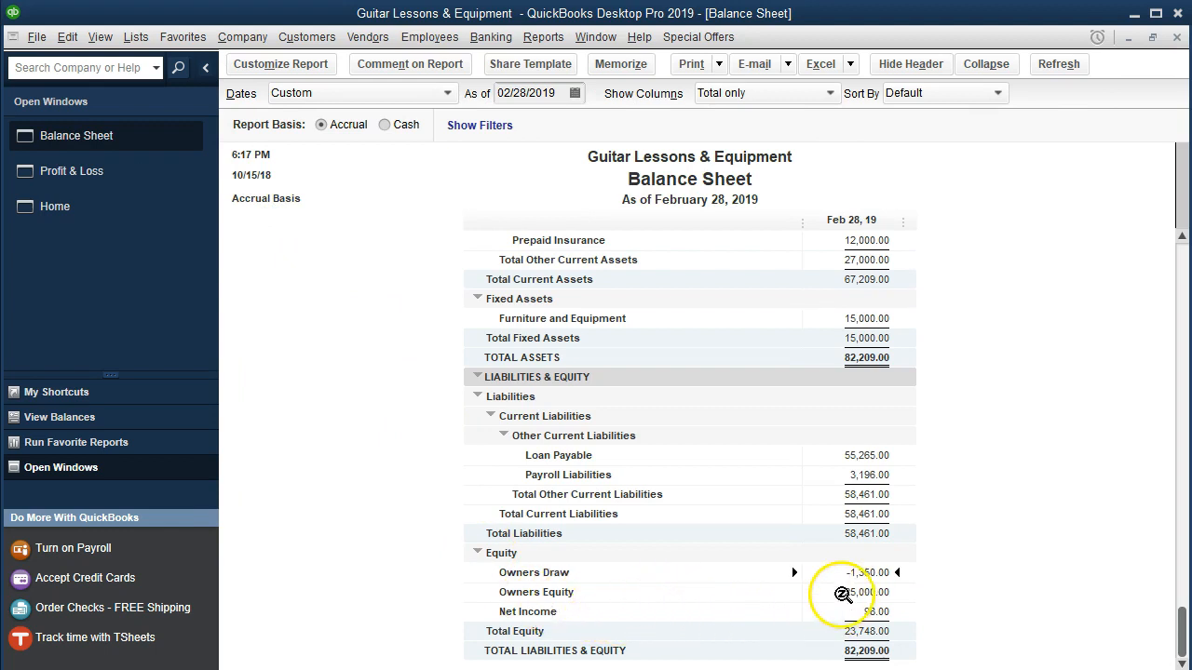
double_click(847, 573)
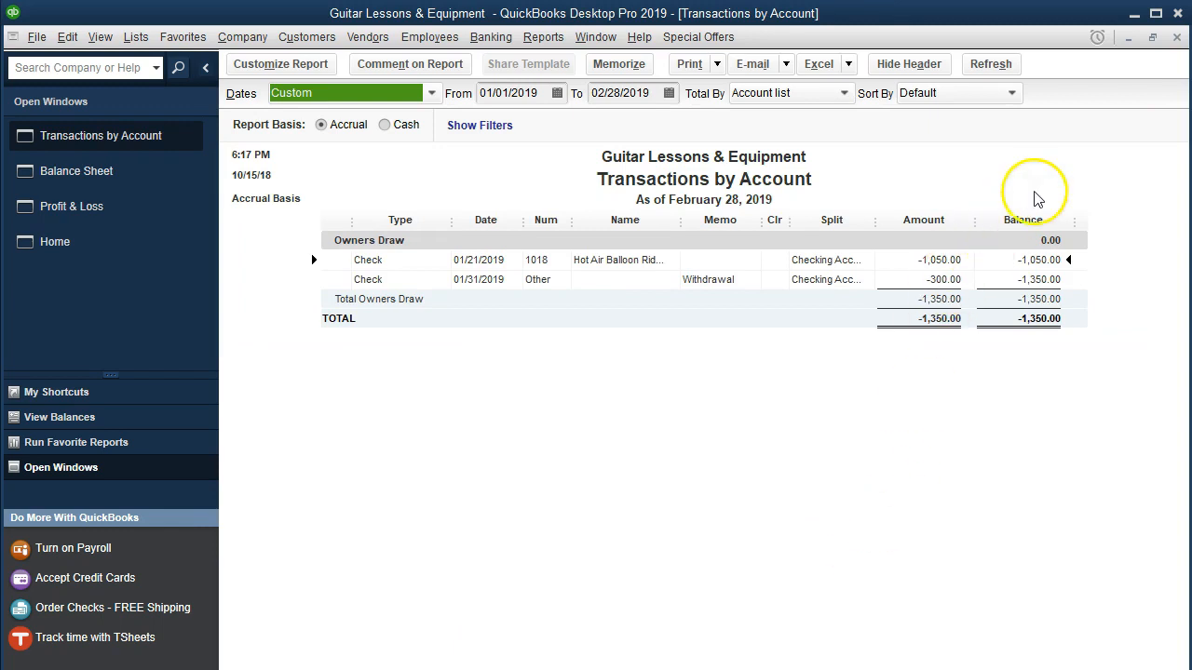
click(1177, 39)
click(177, 175)
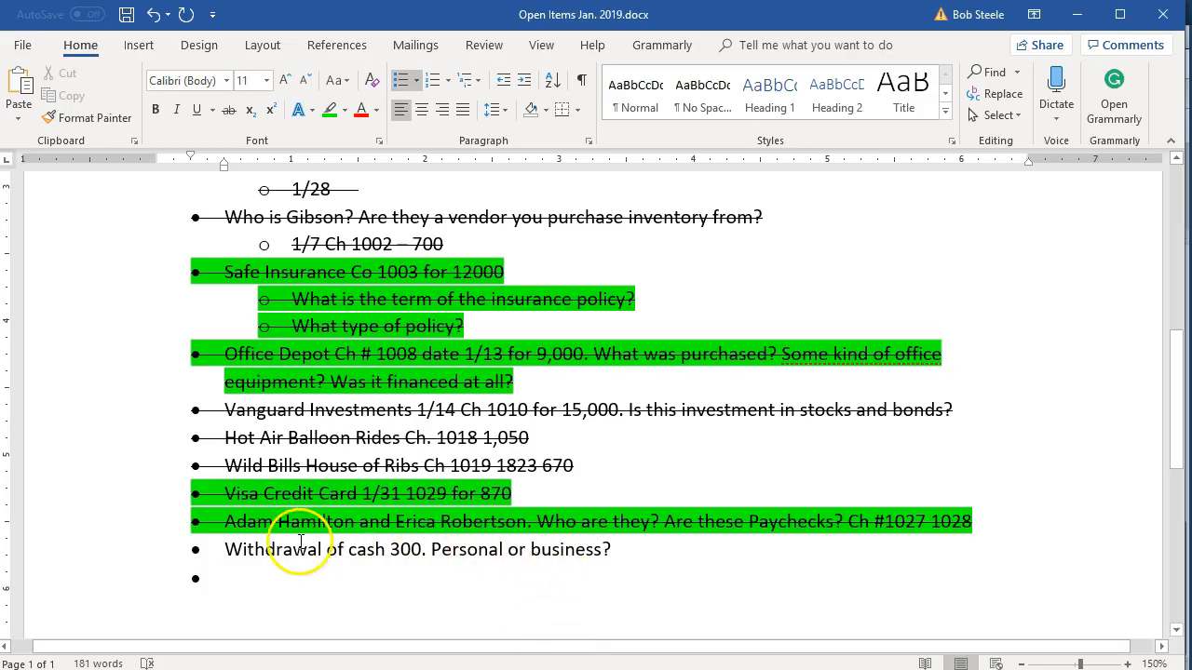
Step: Switch to the January Open Items document in Word and strike through the 300 cash withdrawal item
scroll(280, 512, down, 3)
drag(226, 415, 631, 416)
right_click(510, 415)
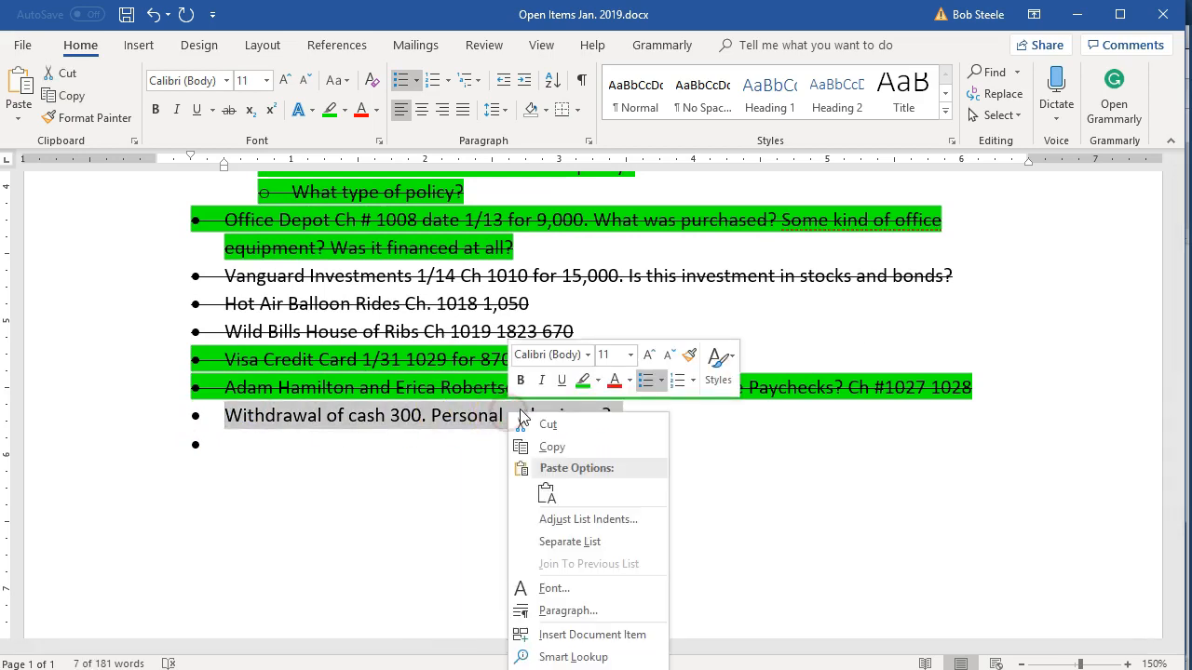
click(228, 110)
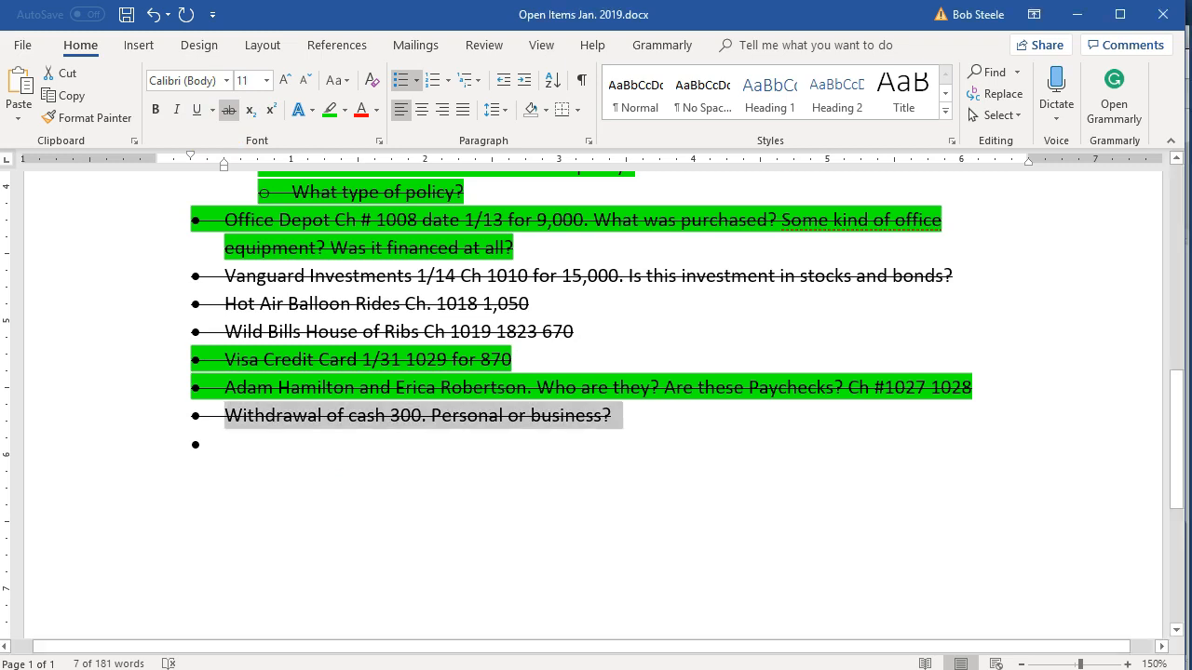
Step: View the February Open Items document, then return to QuickBooks and open the Uncategorized Expense transaction detail
key(alt+Tab)
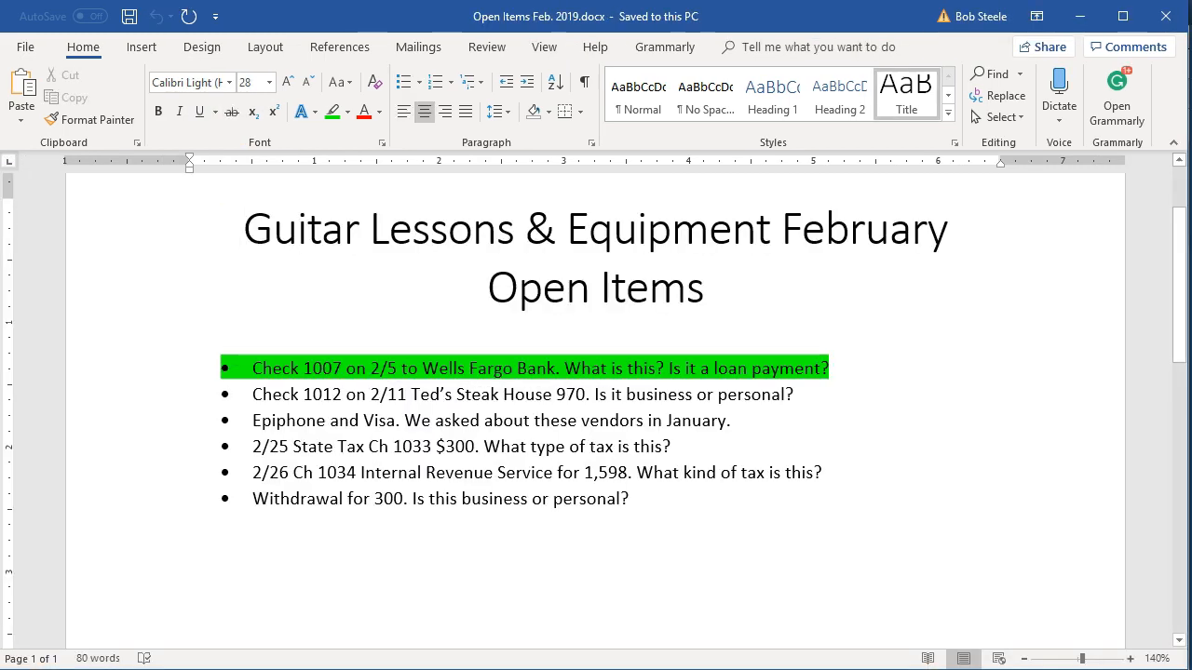
key(alt+Tab)
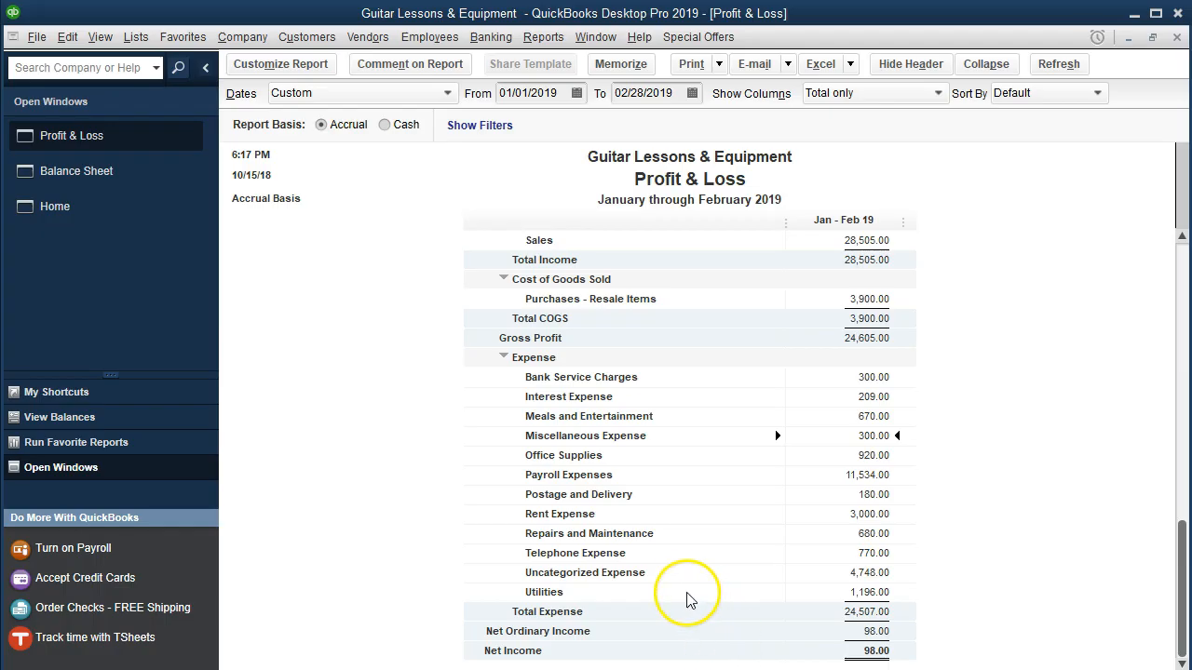
double_click(851, 571)
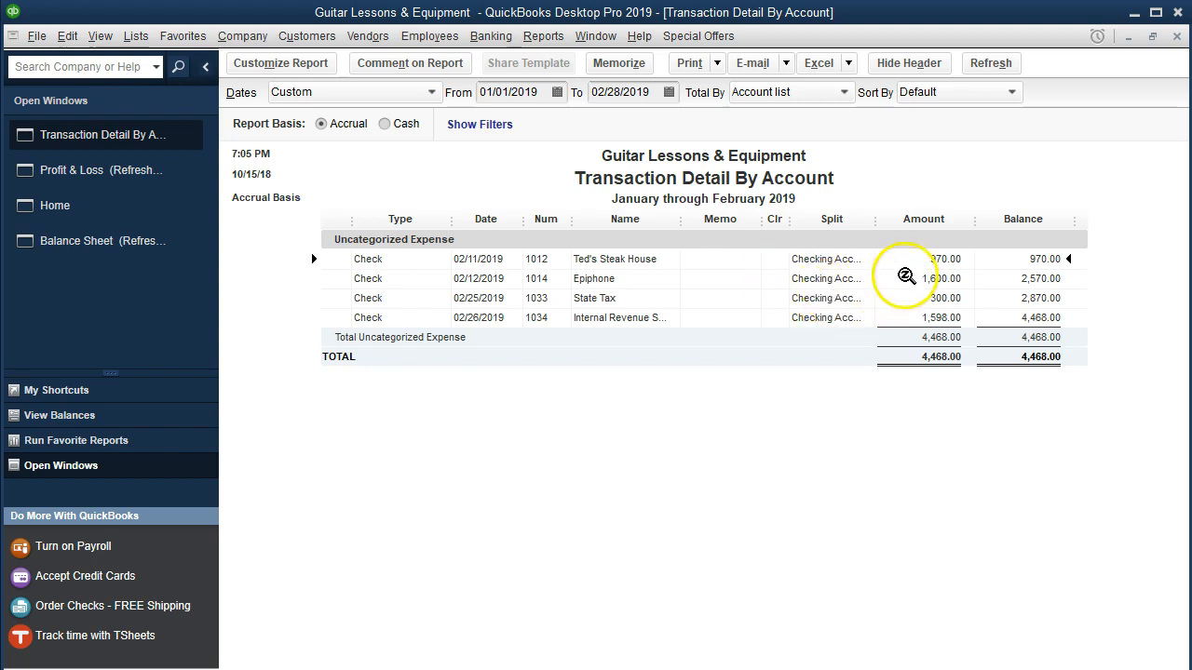
Step: Recategorize the Ted's Steak House check 1012 to Meals and Entertainment and record the change
double_click(906, 259)
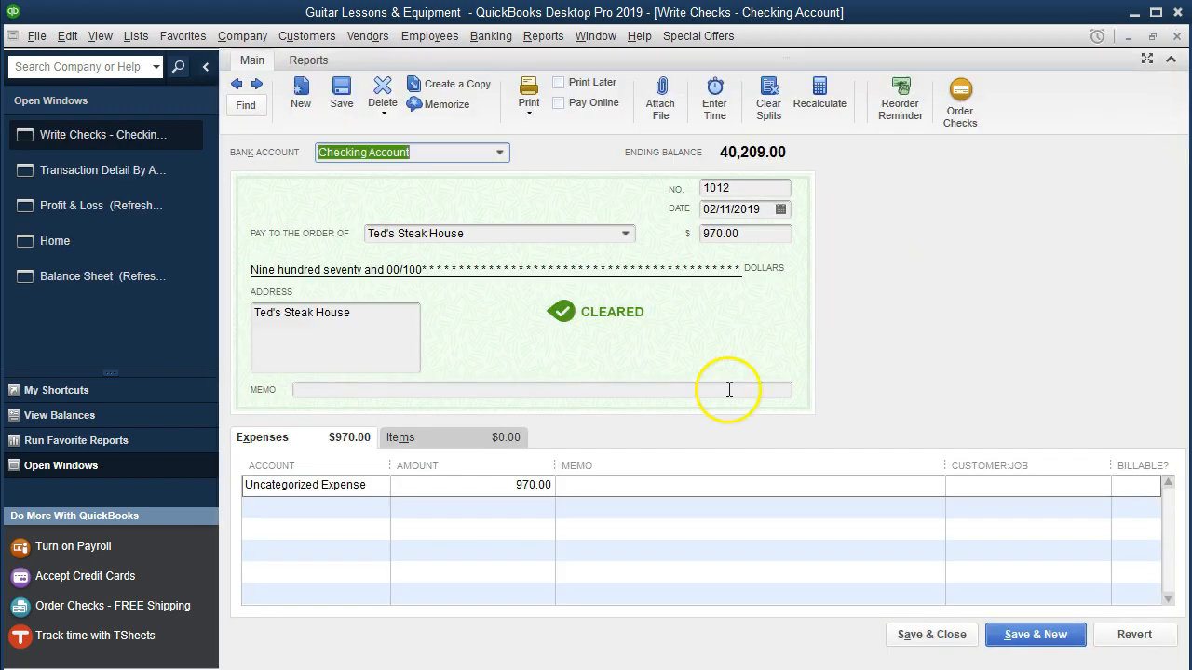
click(359, 486)
click(379, 487)
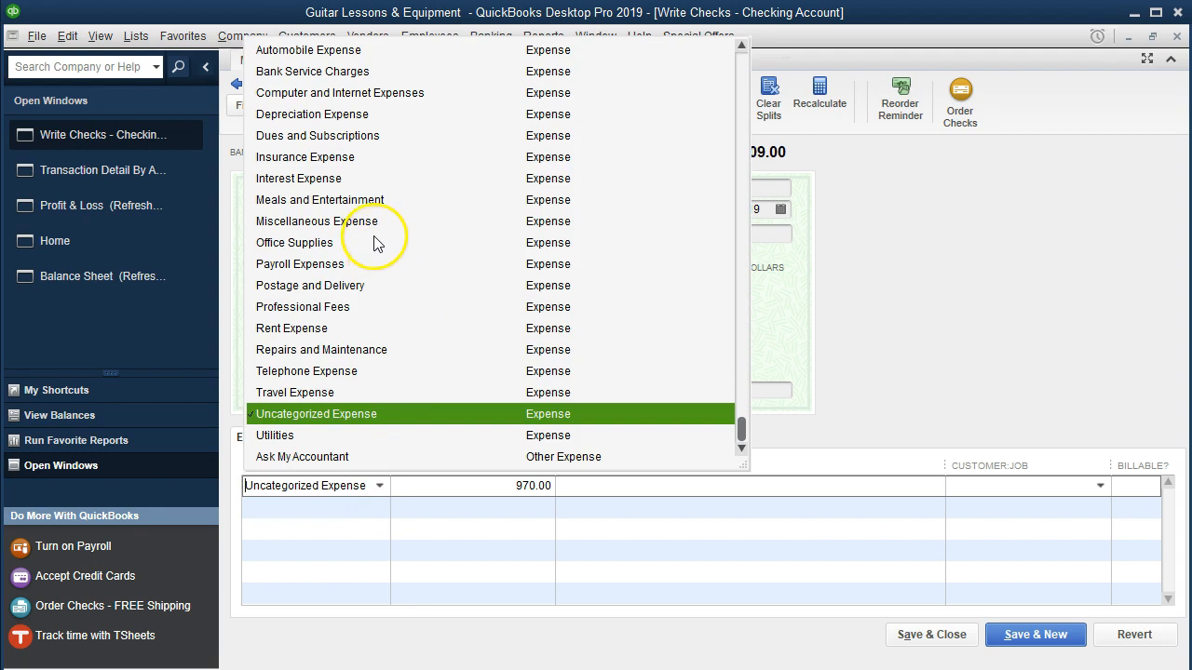
click(371, 199)
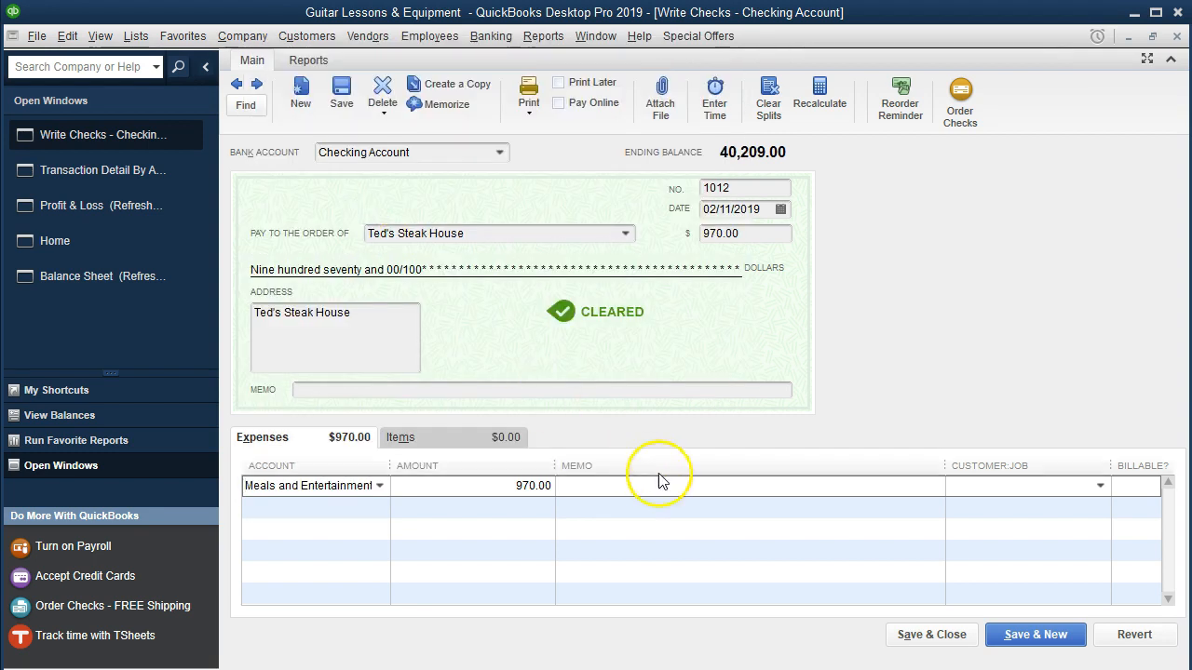
click(892, 639)
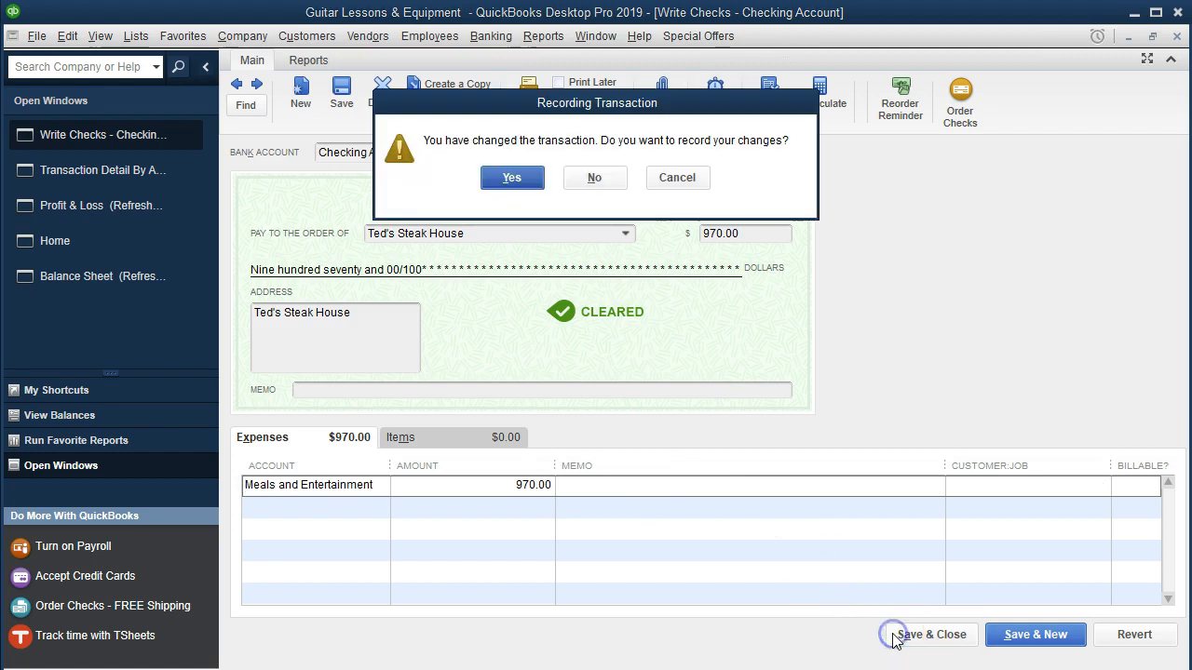
click(515, 178)
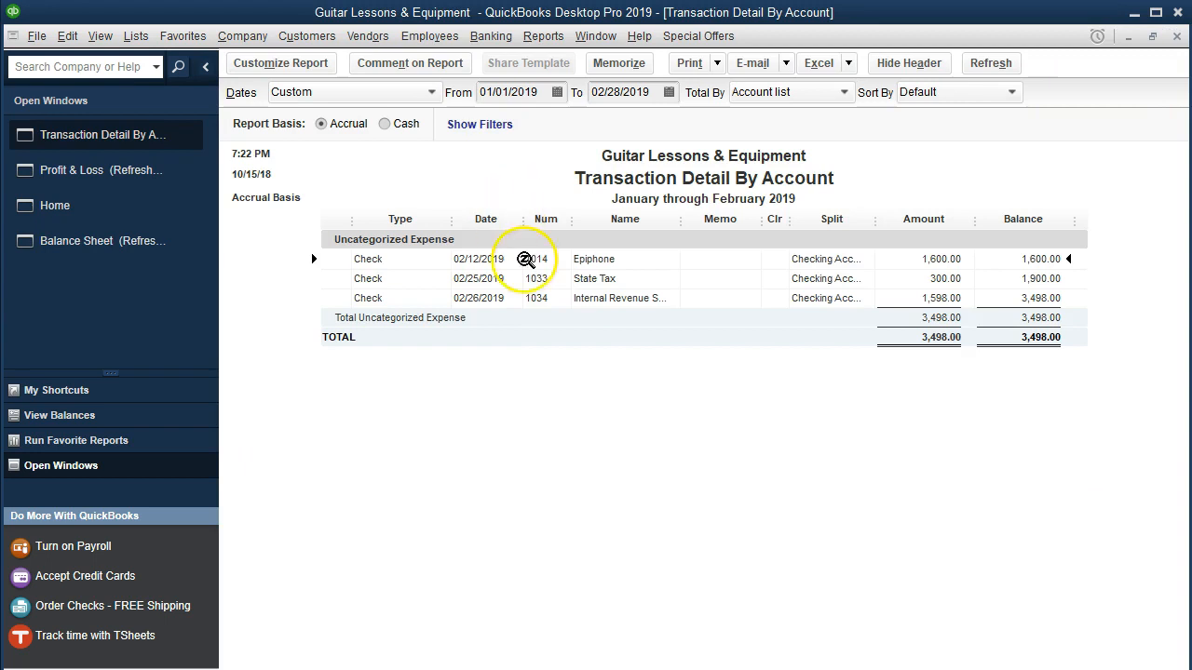
Step: Recategorize the Epiphone check 1014 to Purchases - Resale Items and record the change
double_click(908, 258)
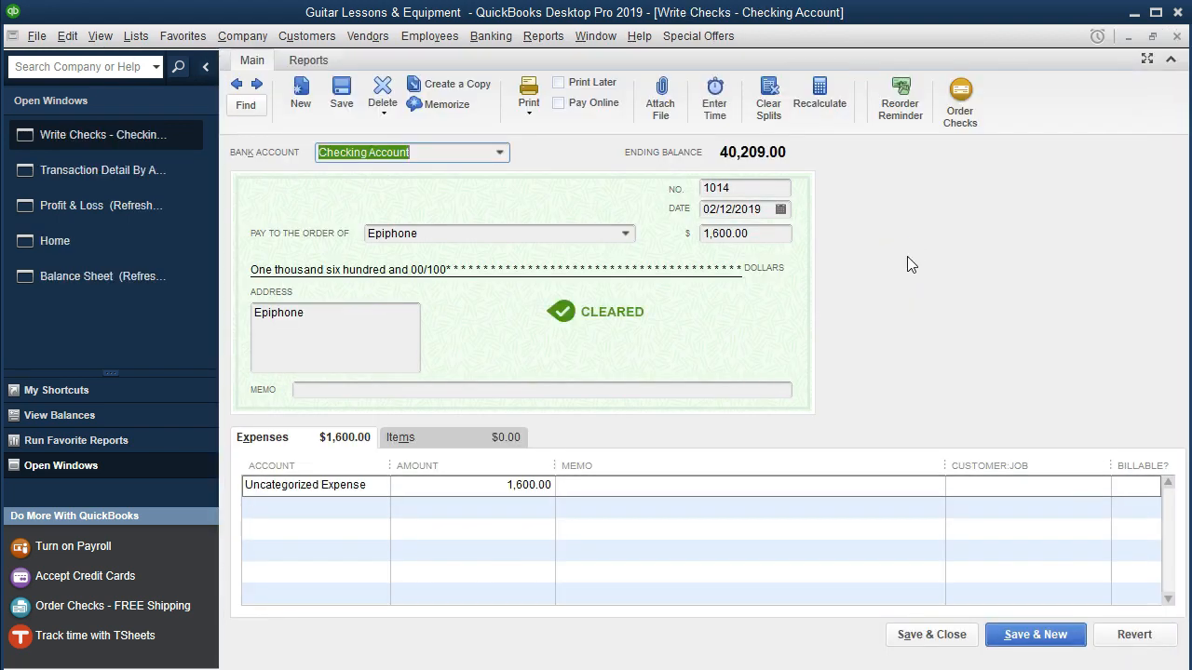
click(374, 486)
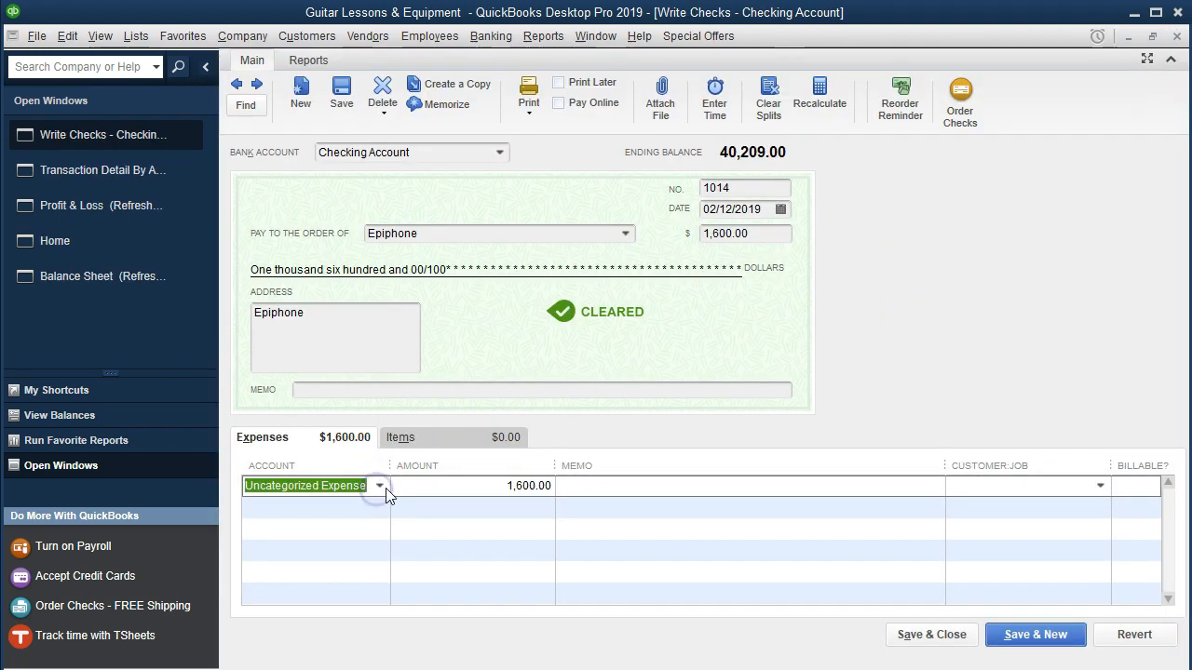
click(380, 486)
scroll(474, 267, up, 2)
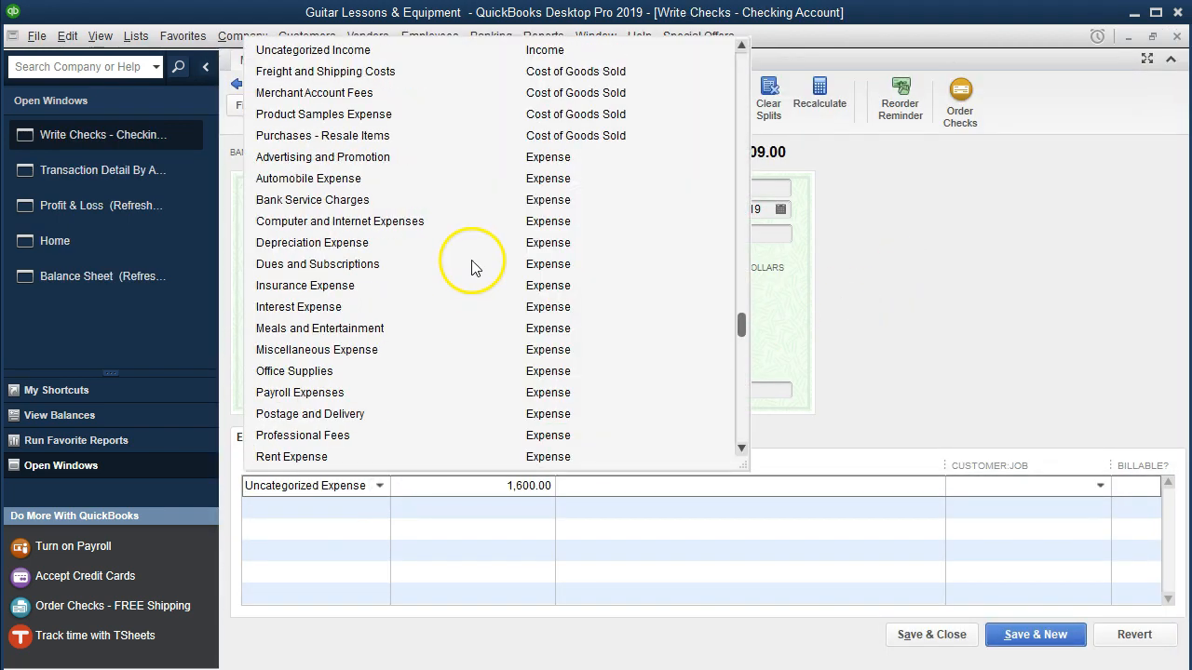
click(544, 136)
click(917, 634)
click(532, 181)
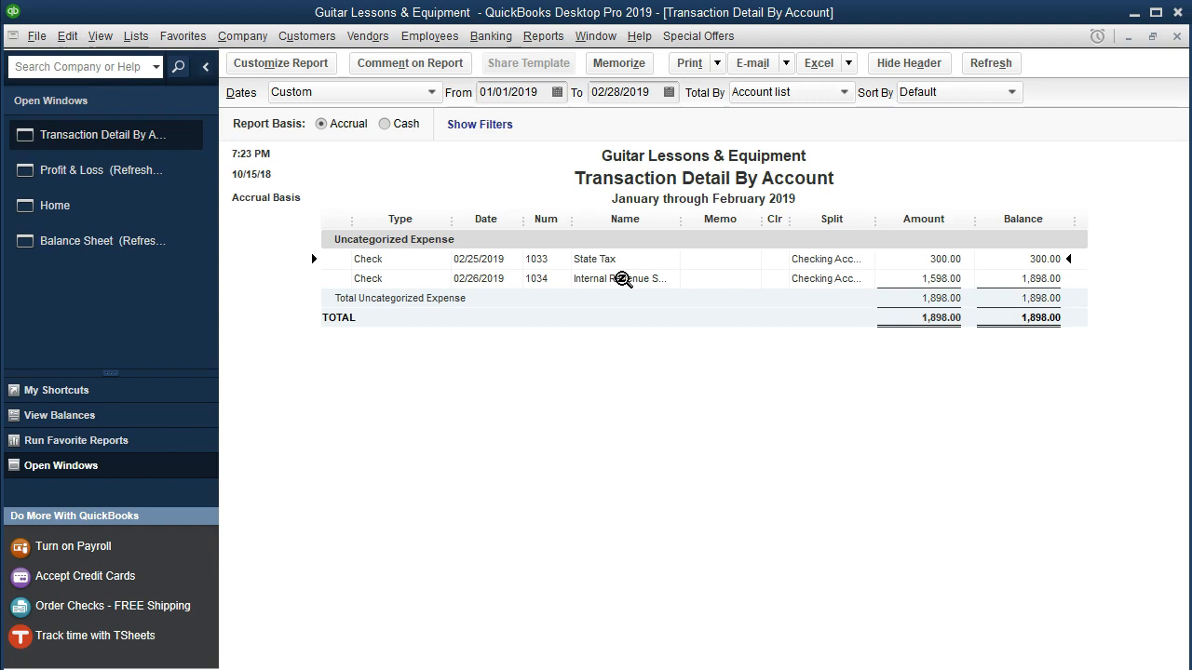
Step: Open the State Tax check 1033 from the report and check the account list for its expense line
click(630, 280)
double_click(901, 258)
click(385, 481)
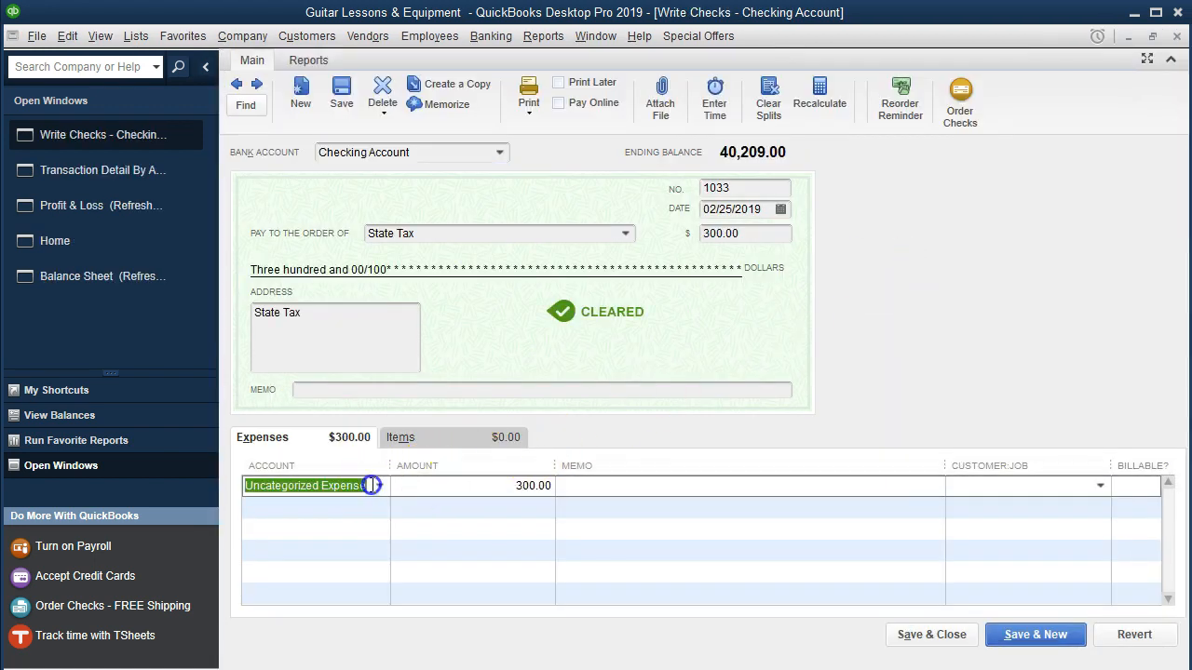
click(379, 485)
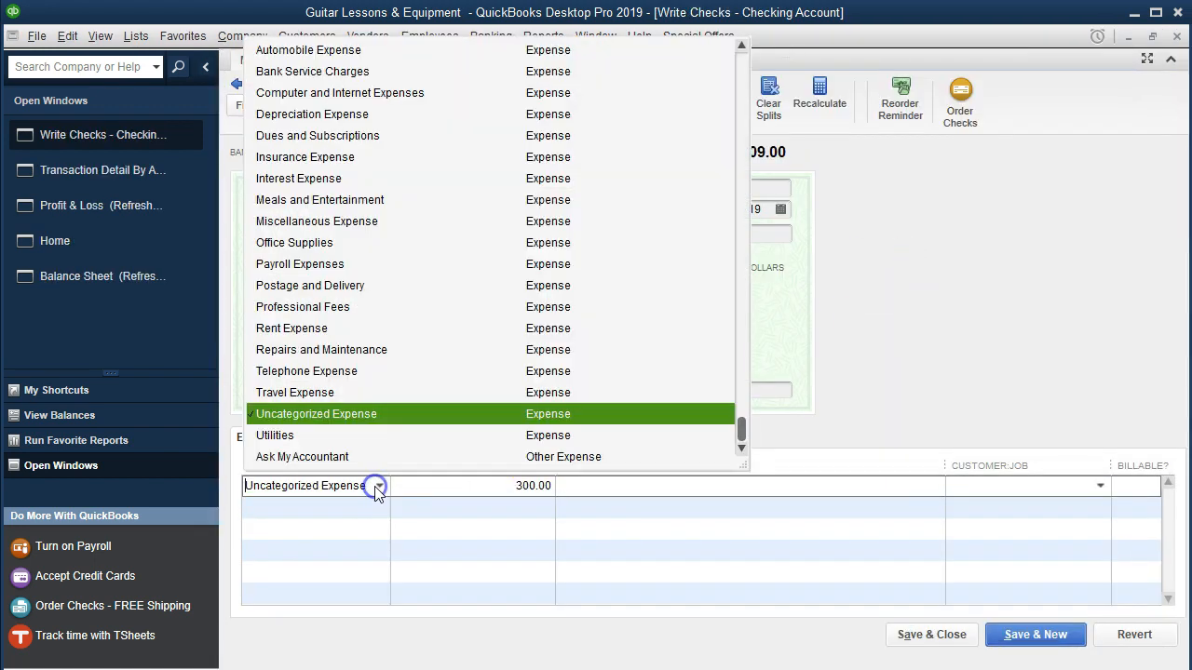
scroll(412, 339, up, 2)
scroll(412, 339, down, 2)
click(352, 474)
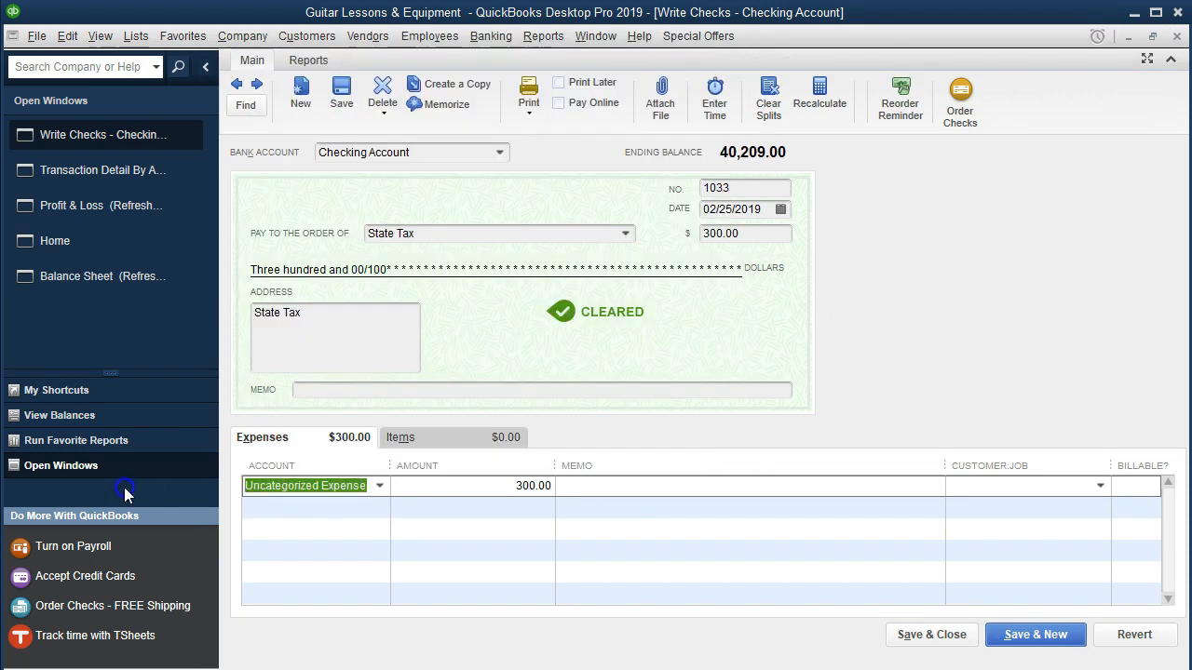
Step: Assign the State Tax check's expense line to a new account named Sales Tax Expense, created with the Expense account type
text(Sales )
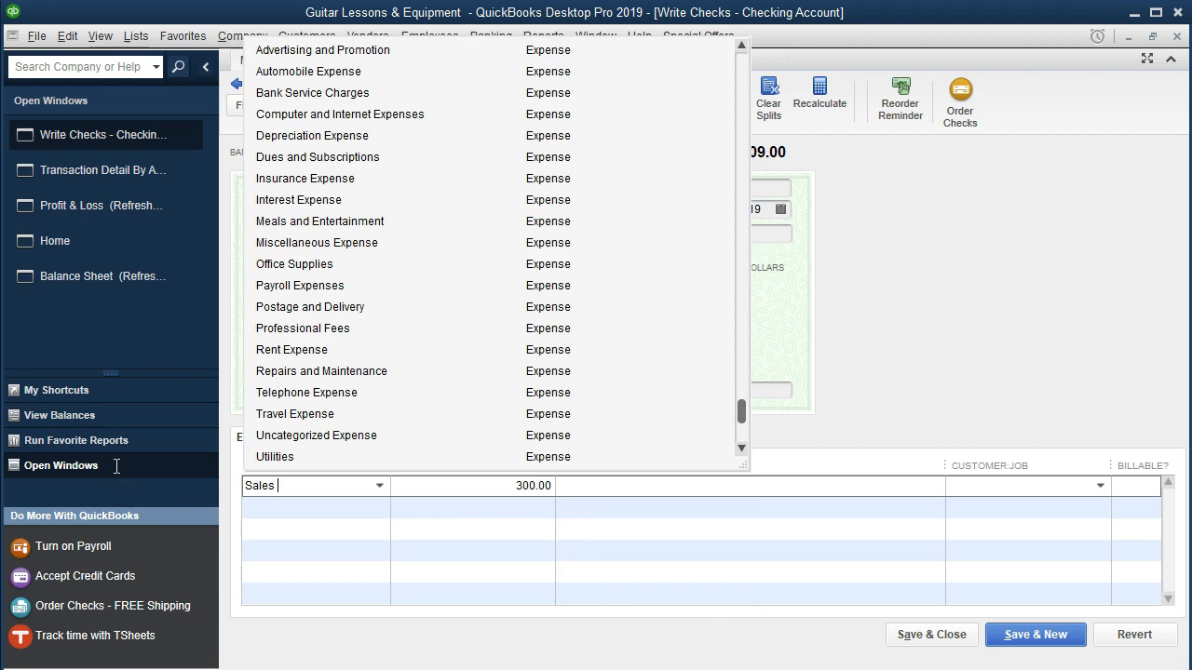
text(tax expense)
key(BackSpace)
key(BackSpace)
key(BackSpace)
key(BackSpace)
key(BackSpace)
key(BackSpace)
key(BackSpace)
key(BackSpace)
key(BackSpace)
key(BackSpace)
key(BackSpace)
text(Tax Expense)
key(Tab)
key(Return)
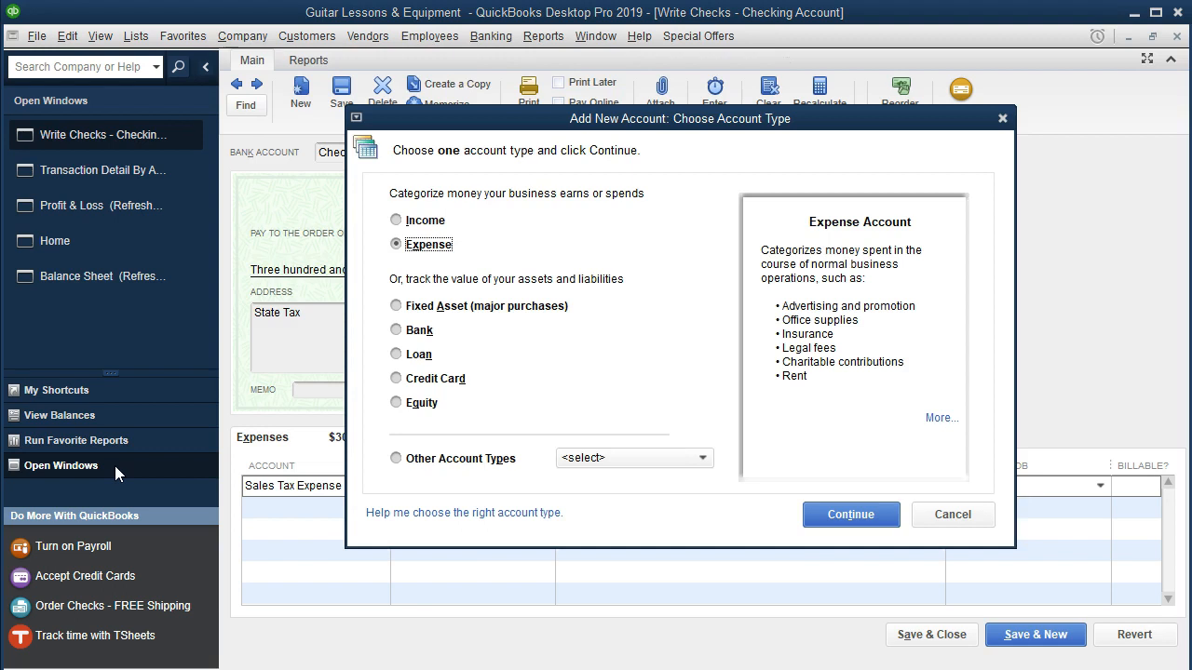
click(854, 511)
click(849, 559)
Step: Save and close the State Tax check, record the change and refresh the transaction detail report
click(920, 637)
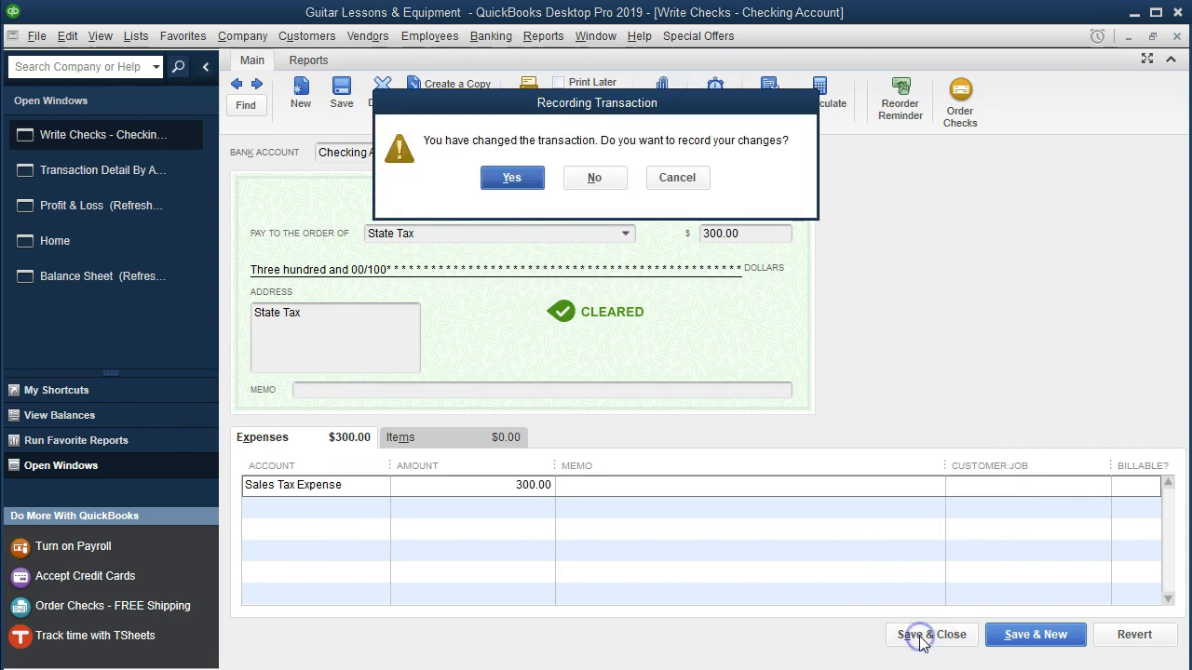
click(511, 177)
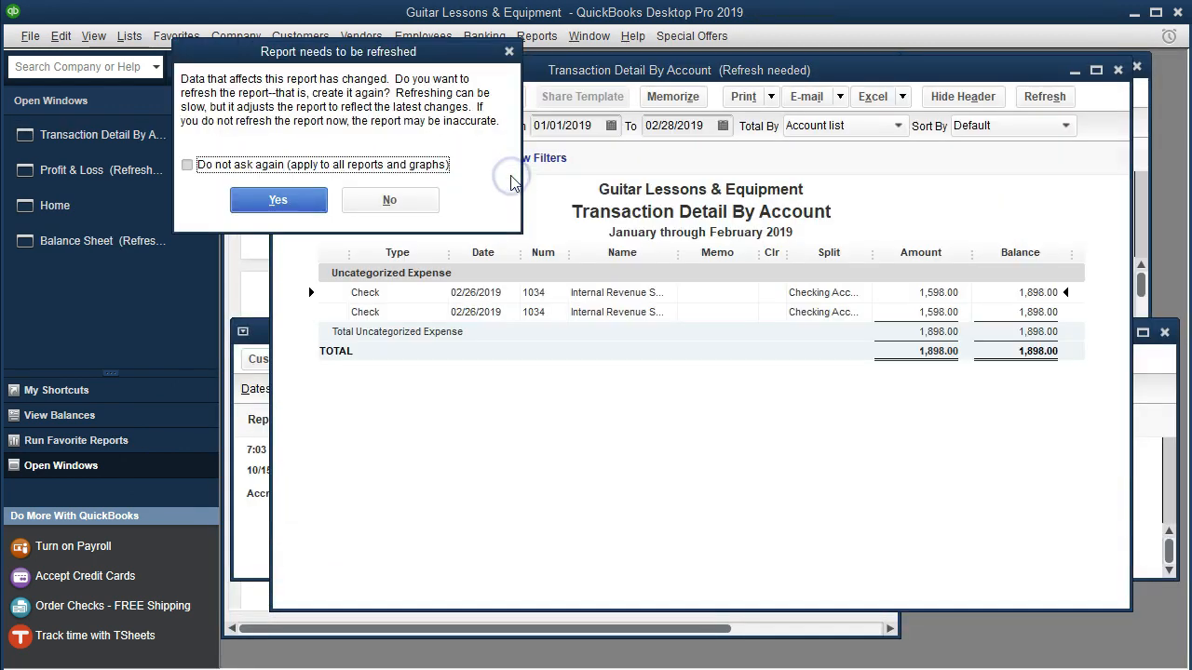
click(319, 200)
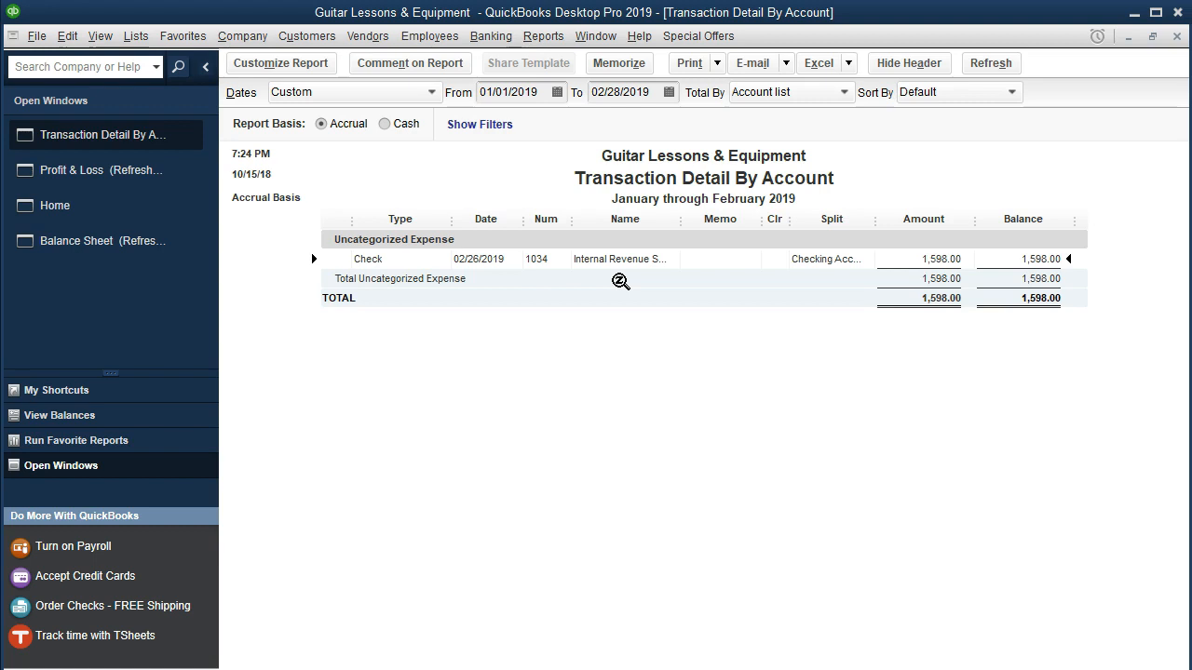
Step: Recategorize the Internal Revenue Service check 1034 to Owners Draw and record the change
double_click(918, 260)
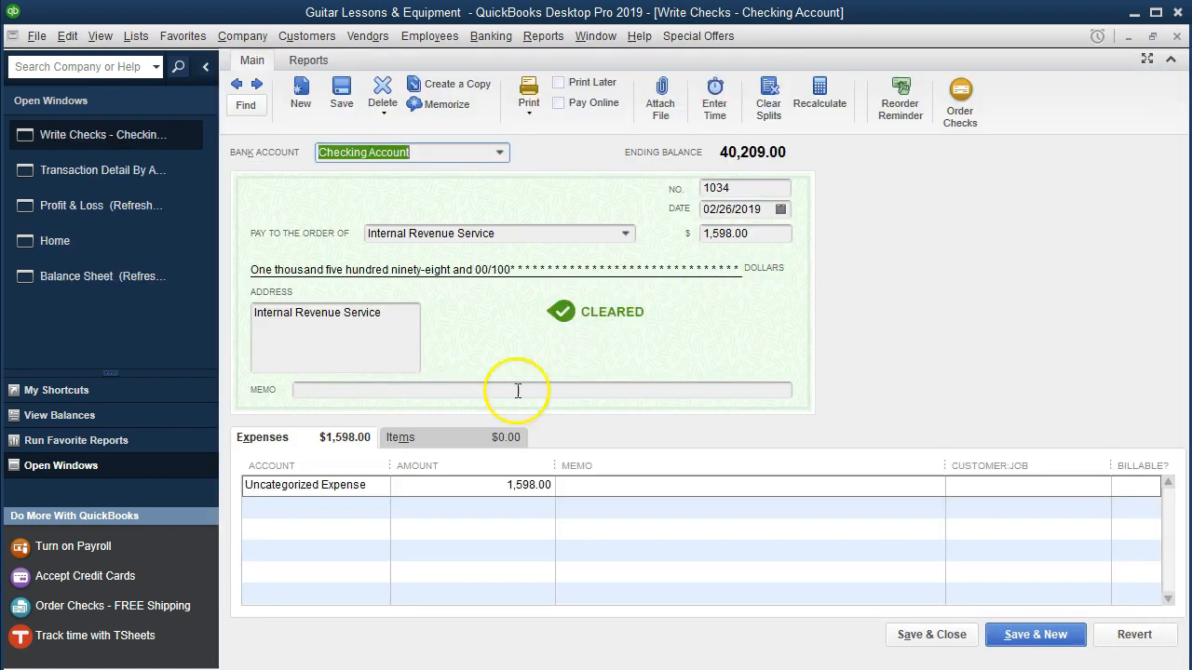
click(373, 487)
click(378, 485)
scroll(424, 396, up, 5)
scroll(424, 396, up, 3)
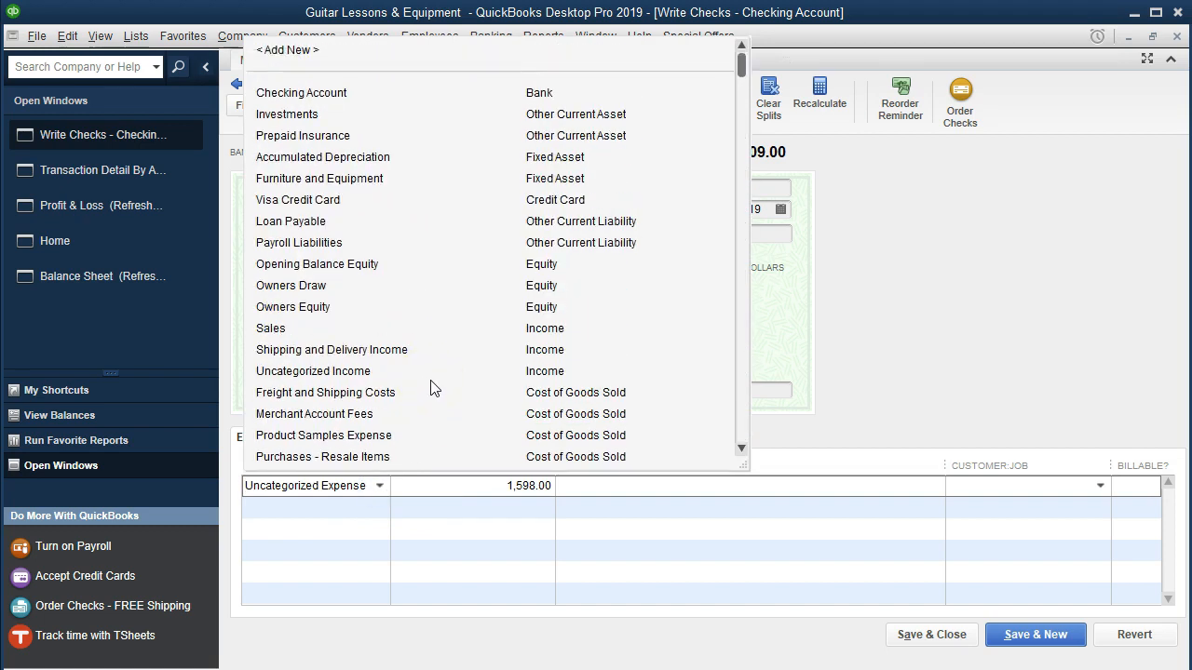
click(291, 289)
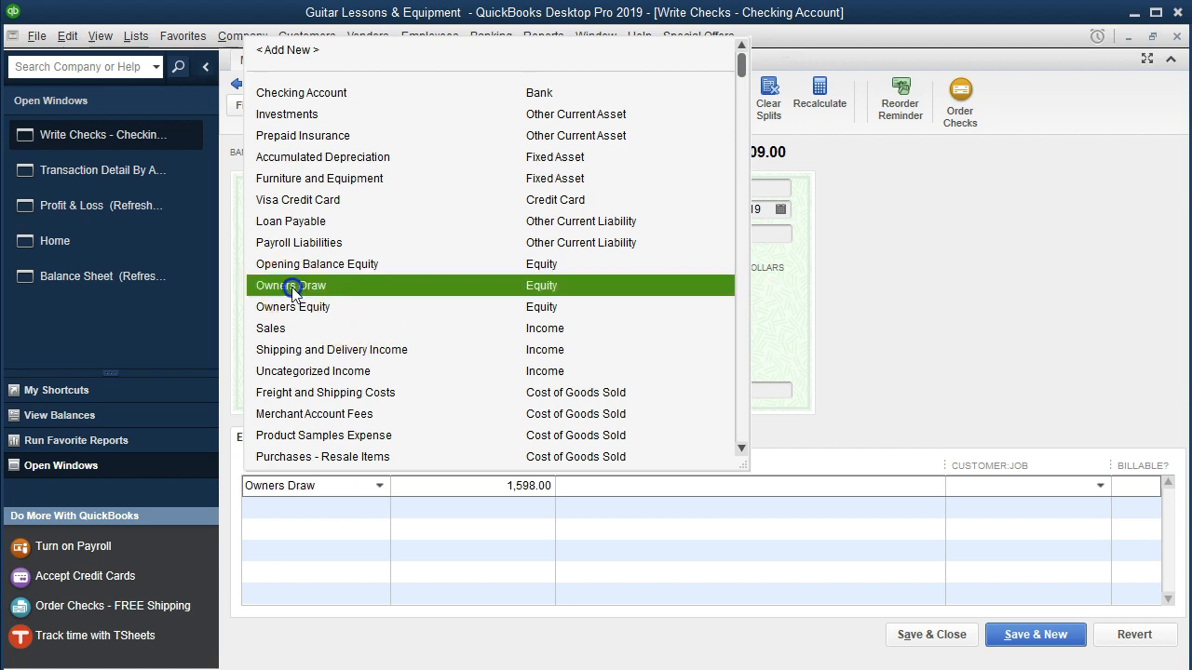
click(907, 640)
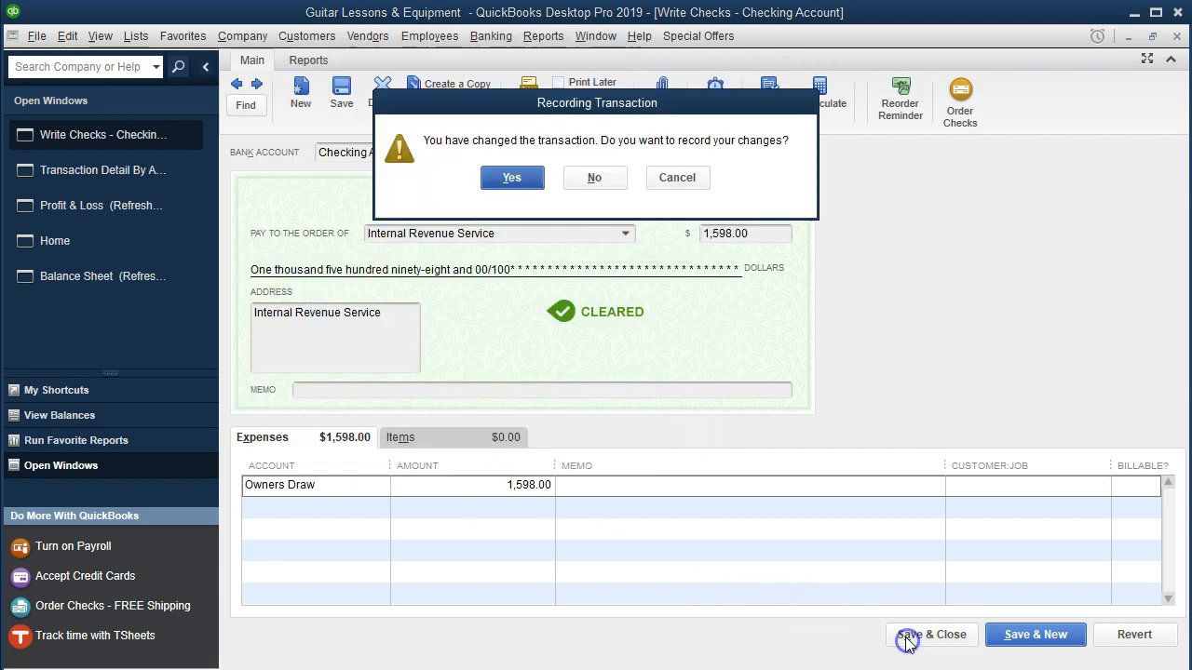
click(515, 178)
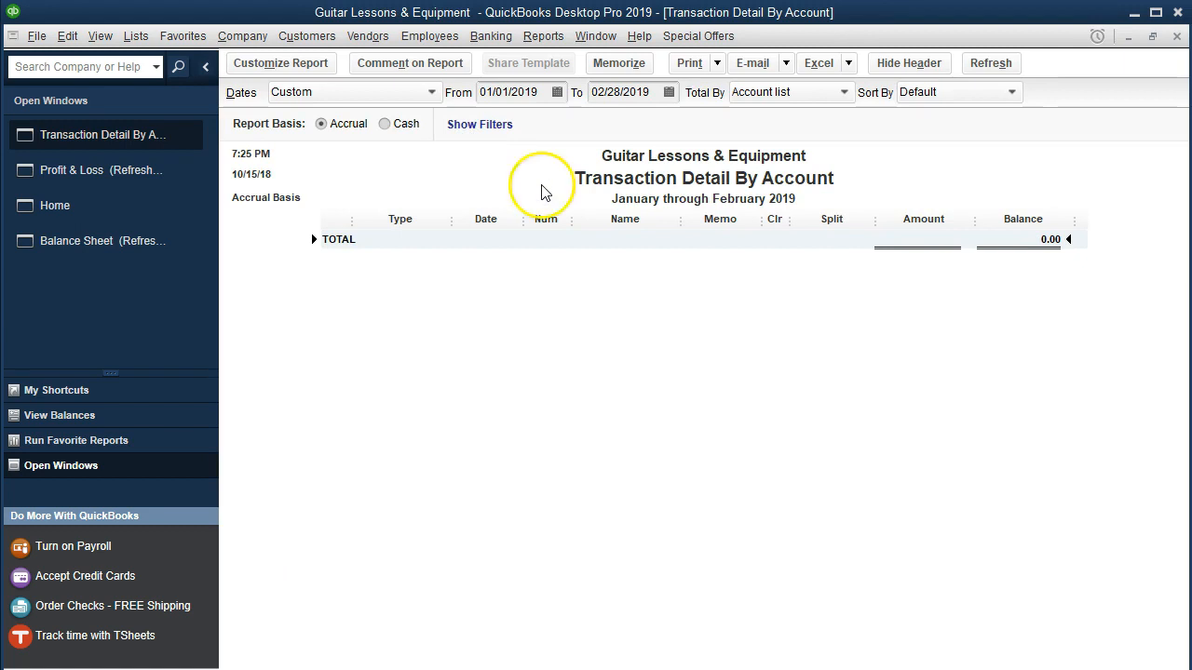
Step: Close the transaction detail report, refresh the Profit & Loss report and review it down to net income
click(1177, 36)
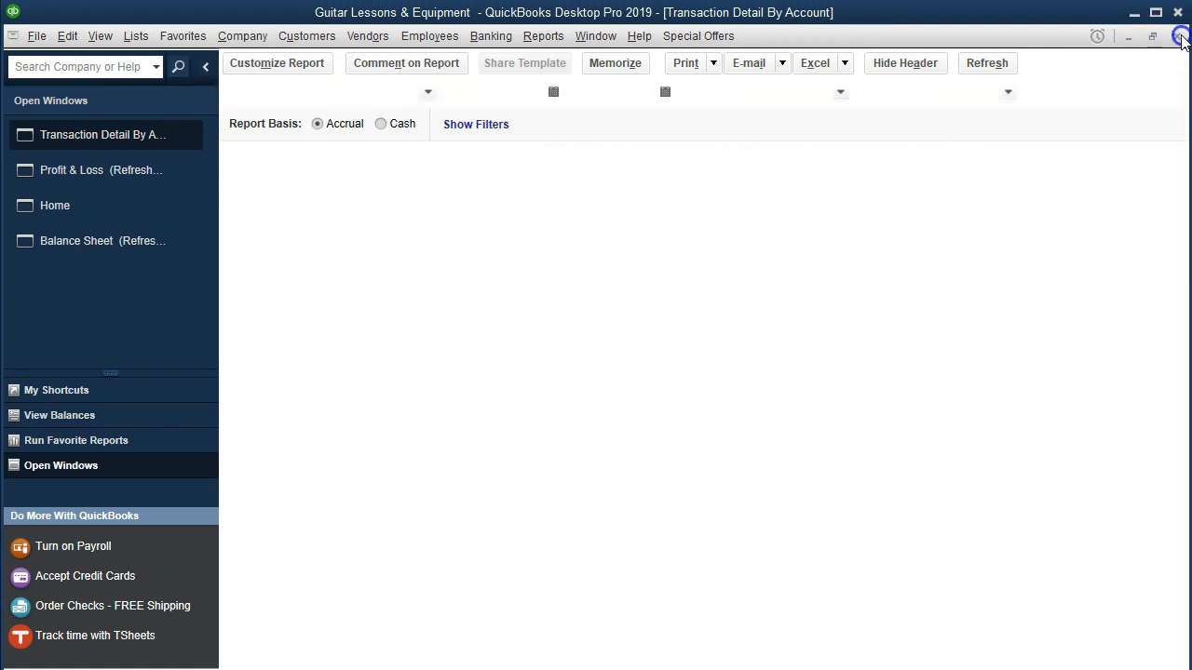
click(258, 195)
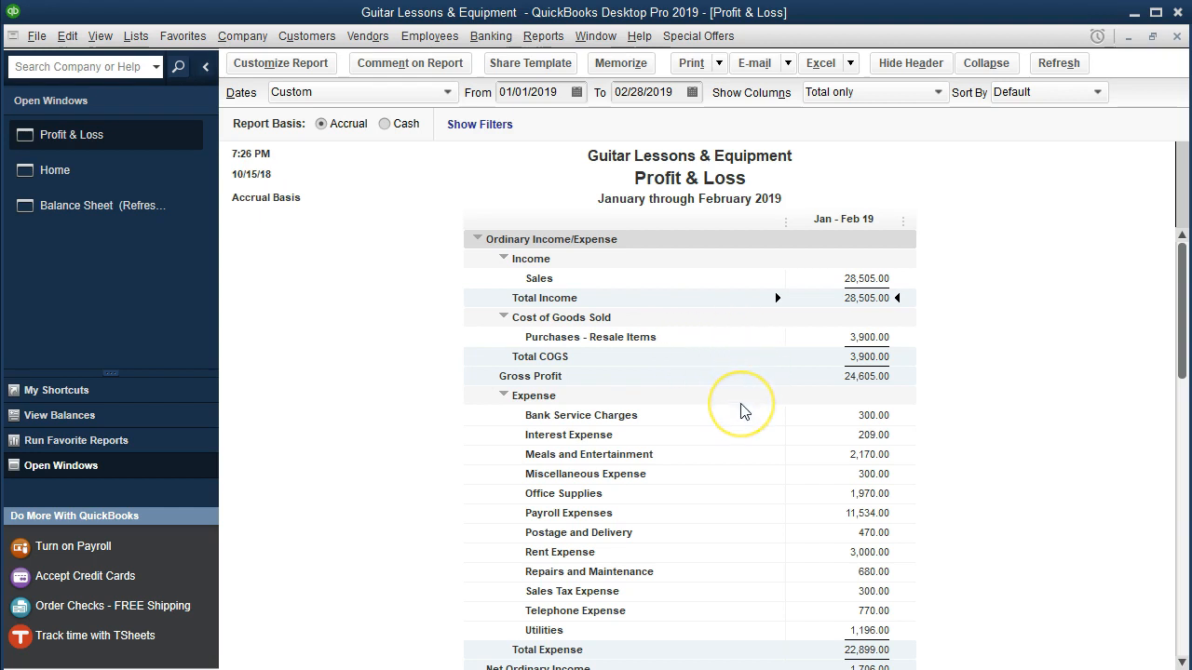
scroll(742, 411, down, 1)
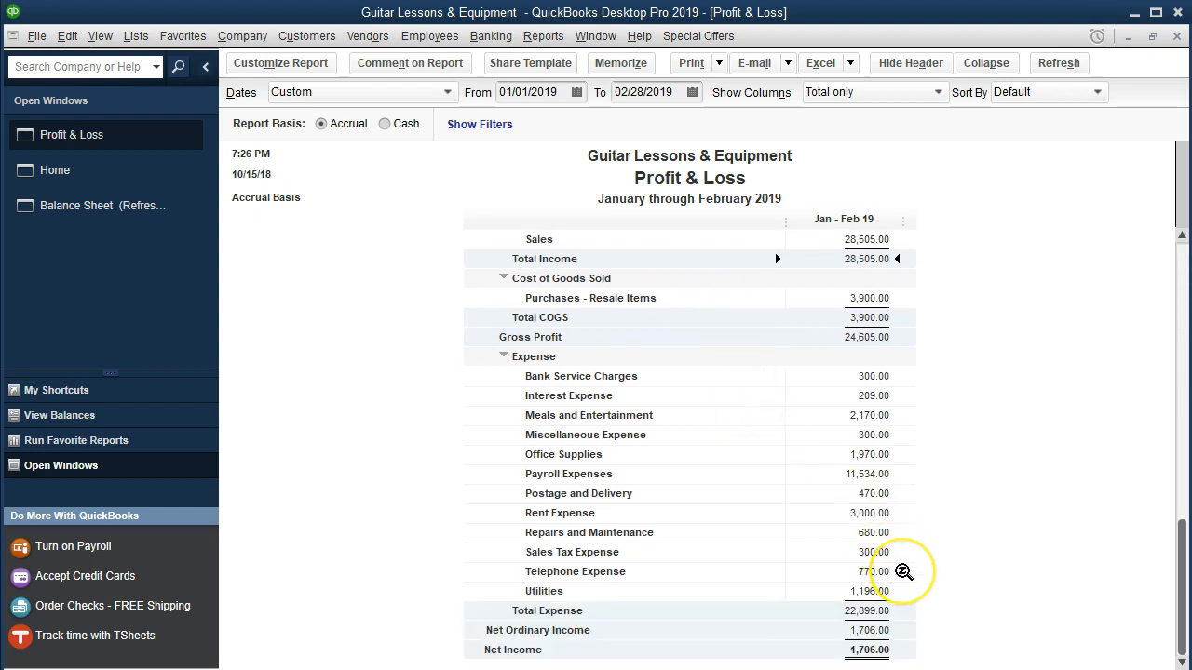